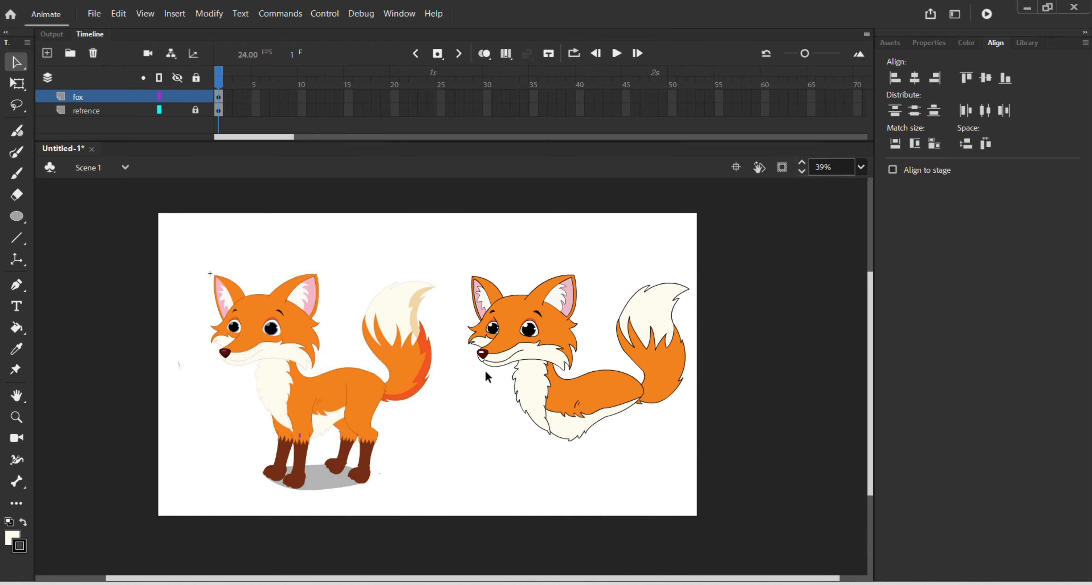
# Step: Inside a separate group, trace the front edge of the reference fox's near hind thigh with the Pen tool, from hip to knee
pyautogui.scroll(3, 319, 464)
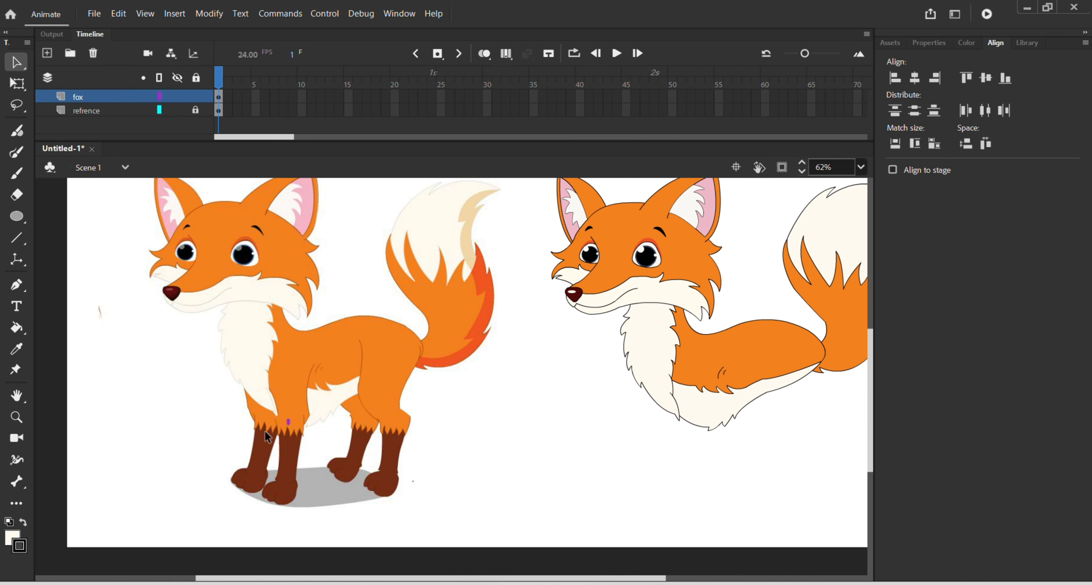
pyautogui.scroll(2, 365, 418)
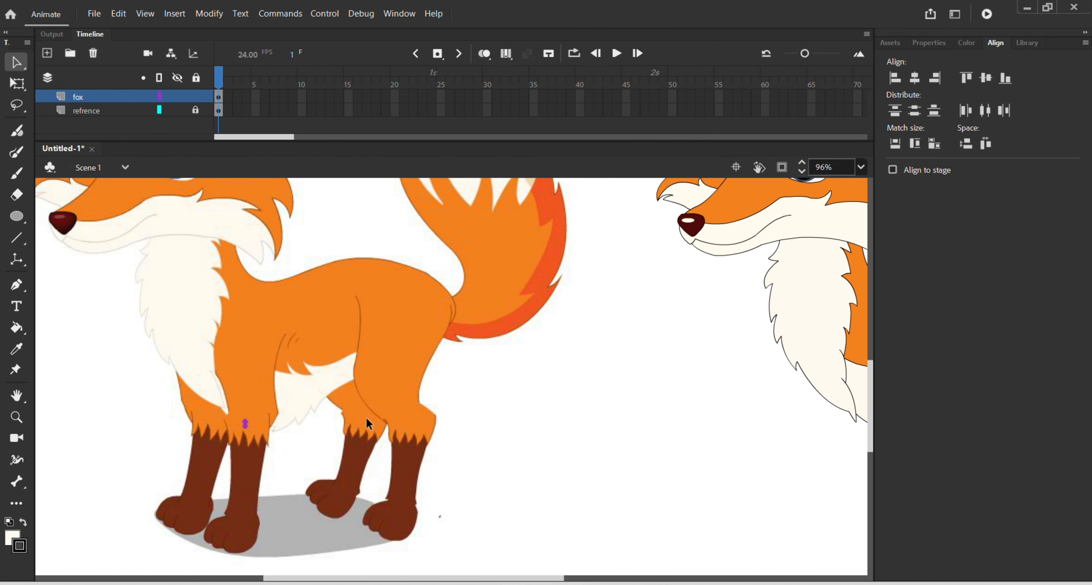
pyautogui.doubleClick(366, 417)
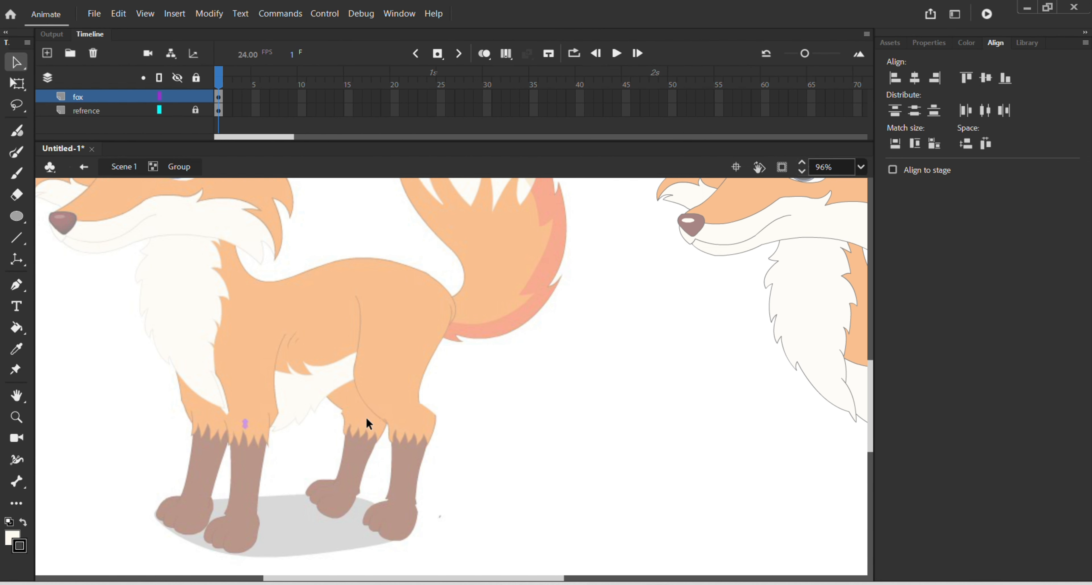
pyautogui.scroll(1, 391, 461)
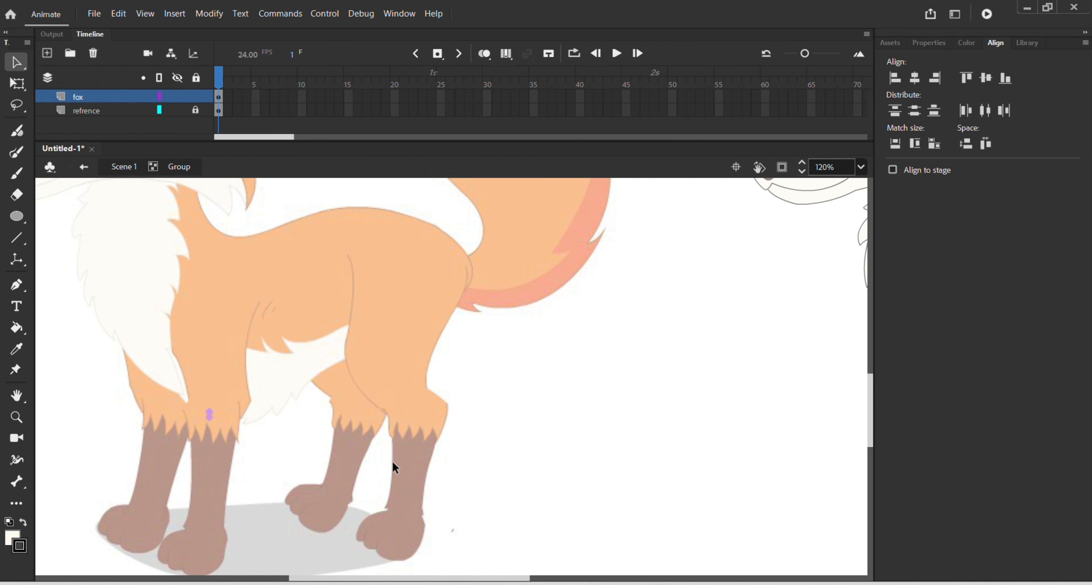
pyautogui.scroll(-1, 499, 445)
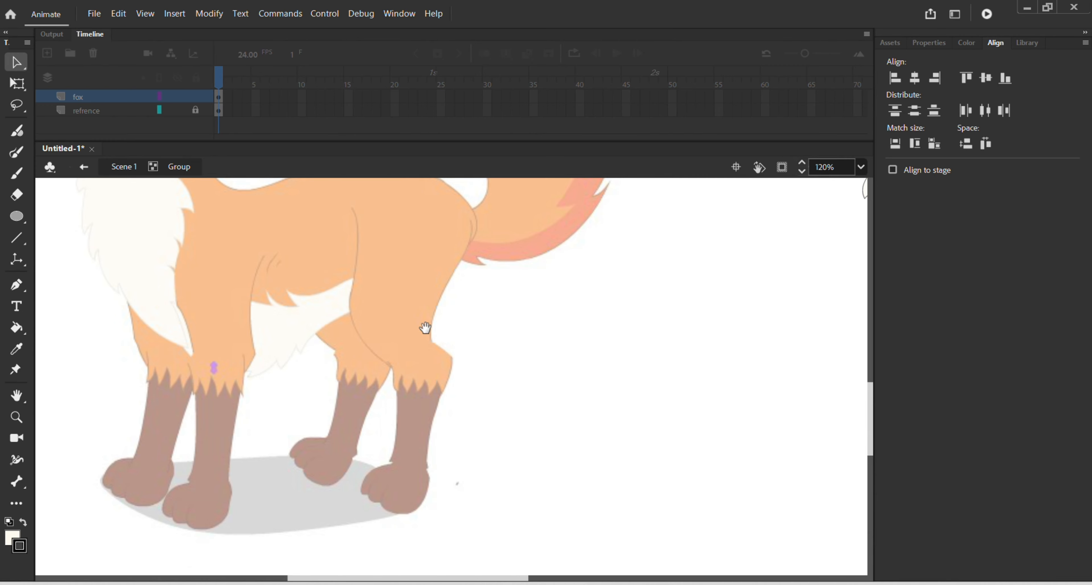
pyautogui.moveTo(424, 326); pyautogui.dragTo(438, 378)
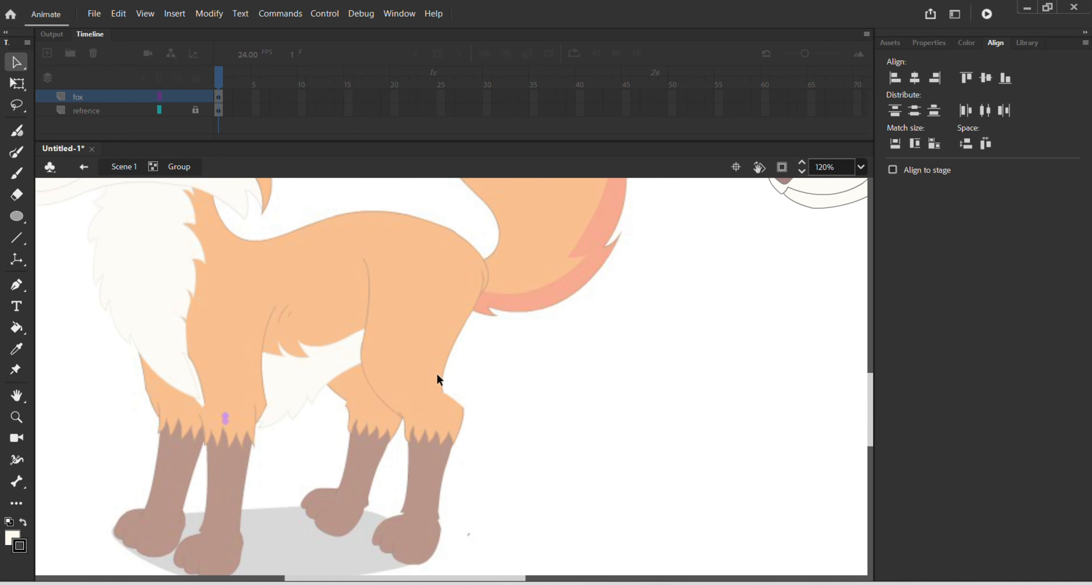
pyautogui.press('p')
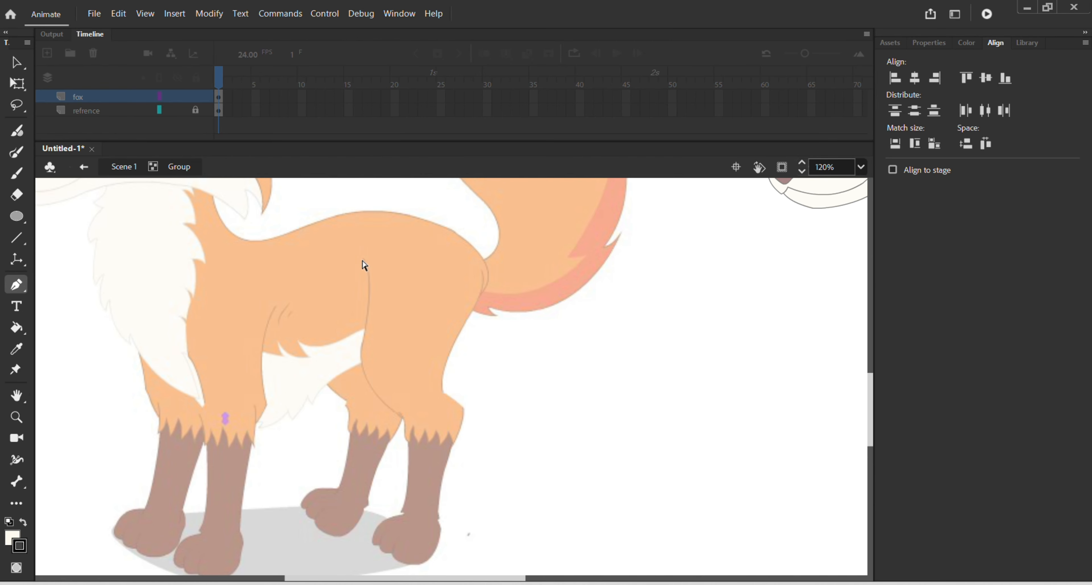
pyautogui.scroll(1, 364, 265)
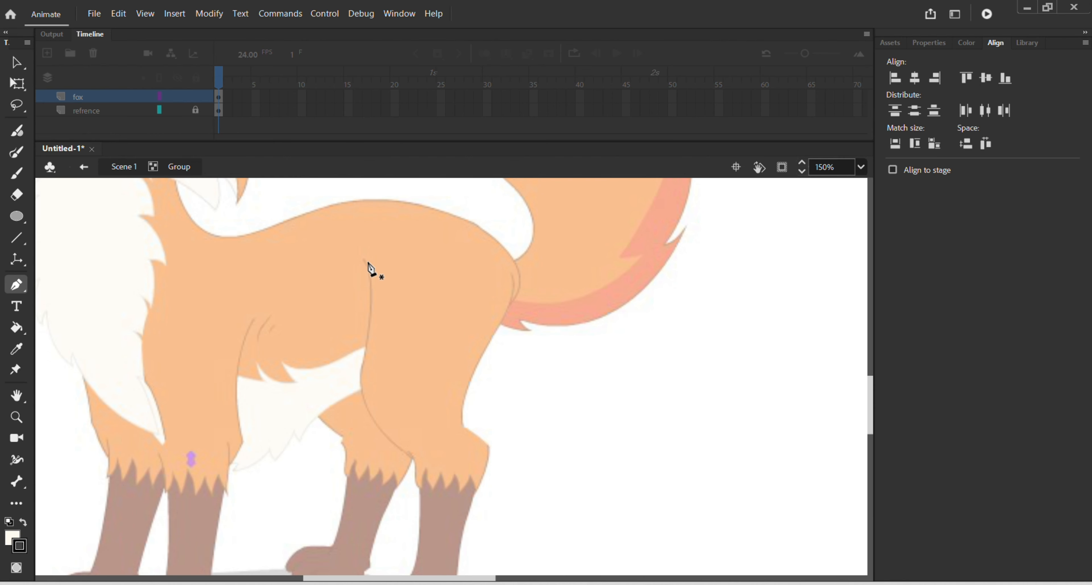
pyautogui.click(360, 256)
pyautogui.moveTo(369, 330); pyautogui.dragTo(358, 383)
pyautogui.click(369, 331)
pyautogui.moveTo(405, 452); pyautogui.dragTo(476, 507)
pyautogui.click(406, 454)
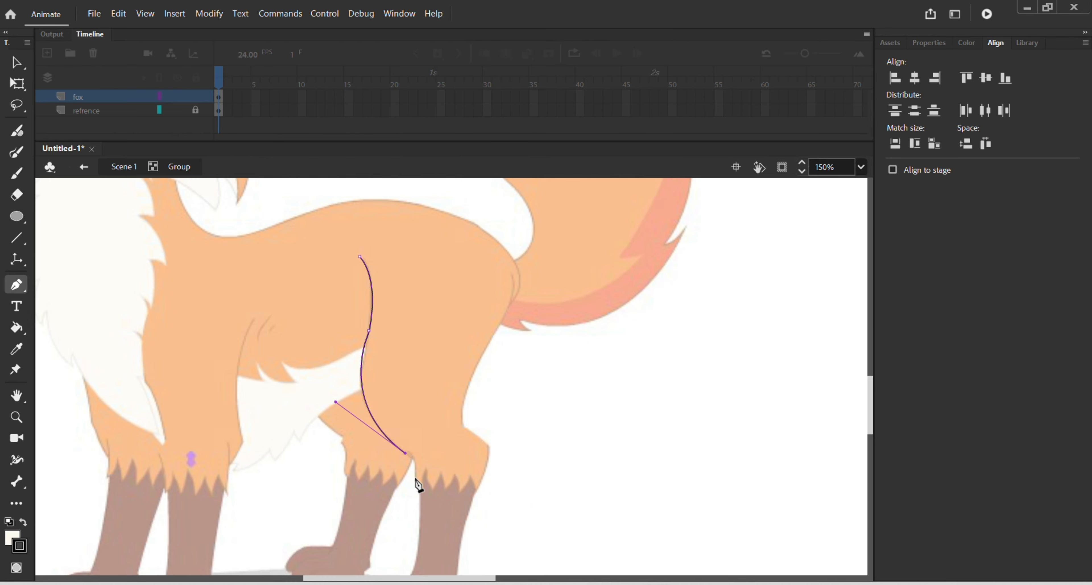
# Step: Trace the short knee crease and the zigzag fur edge where the orange fur meets the brown lower leg
pyautogui.scroll(2, 415, 479)
pyautogui.moveTo(420, 456)
pyautogui.mouseDown()
pyautogui.moveTo(414, 508)
pyautogui.moveTo(432, 506)
pyautogui.moveTo(442, 456)
pyautogui.mouseUp()
pyautogui.click(409, 438)
pyautogui.click(415, 477)
pyautogui.click(433, 465)
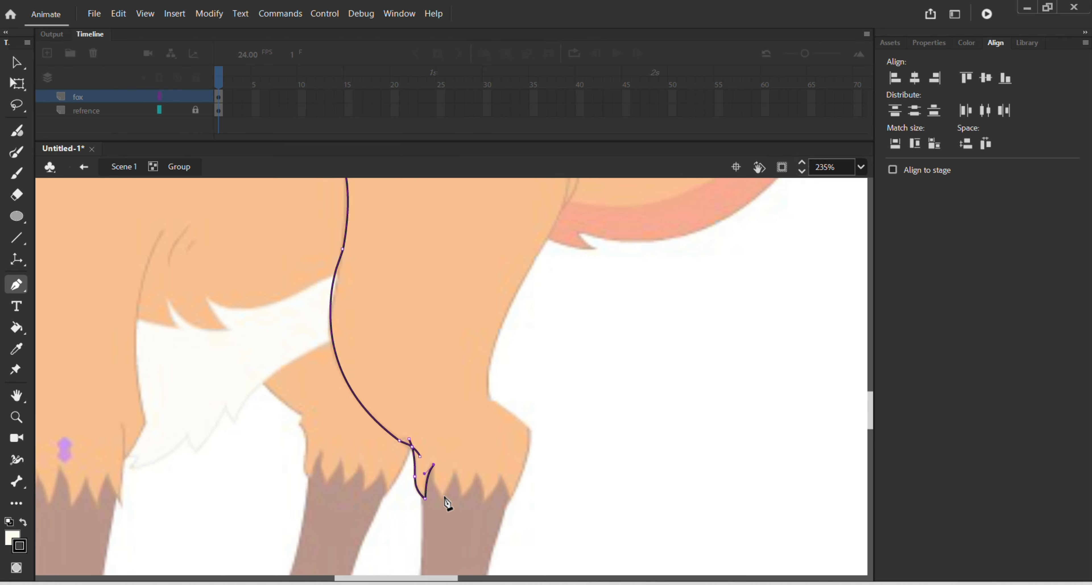
pyautogui.click(444, 497)
pyautogui.click(455, 472)
pyautogui.click(463, 496)
pyautogui.click(481, 461)
pyautogui.click(484, 499)
pyautogui.click(504, 475)
pyautogui.click(508, 501)
# Step: Trace the heel and the rear edge of the thigh, and close the outline over the top of the hip
pyautogui.click(529, 429)
pyautogui.moveTo(489, 397); pyautogui.dragTo(501, 402)
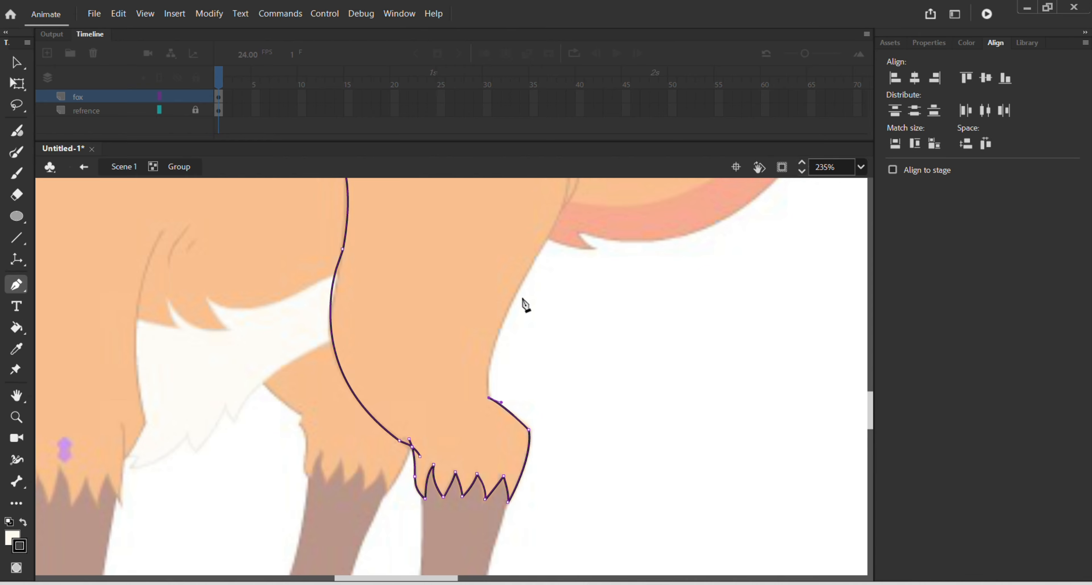
pyautogui.moveTo(518, 292); pyautogui.dragTo(558, 230)
pyautogui.scroll(1, 566, 280)
pyautogui.moveTo(572, 298); pyautogui.dragTo(565, 284)
pyautogui.moveTo(423, 224); pyautogui.dragTo(292, 284)
pyautogui.scroll(-2, 433, 300)
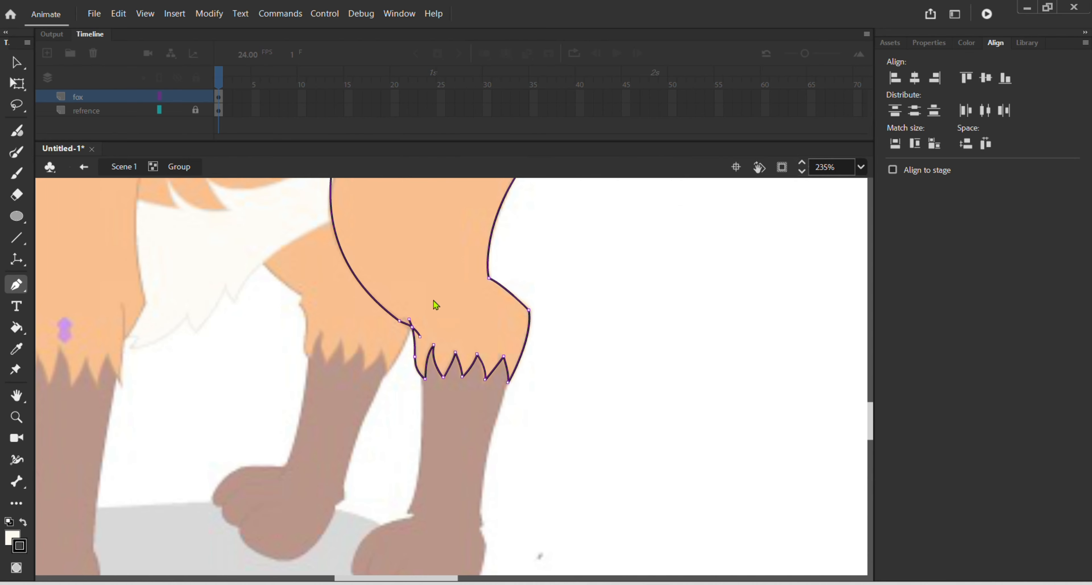
# Step: Trace the rear edge of the brown lower leg from the fur edge down to the ankle notch
pyautogui.scroll(1, 507, 381)
pyautogui.moveTo(513, 353); pyautogui.dragTo(505, 380)
pyautogui.scroll(-3, 478, 511)
pyautogui.moveTo(478, 504); pyautogui.dragTo(365, 583)
pyautogui.click(478, 437)
pyautogui.click(472, 445)
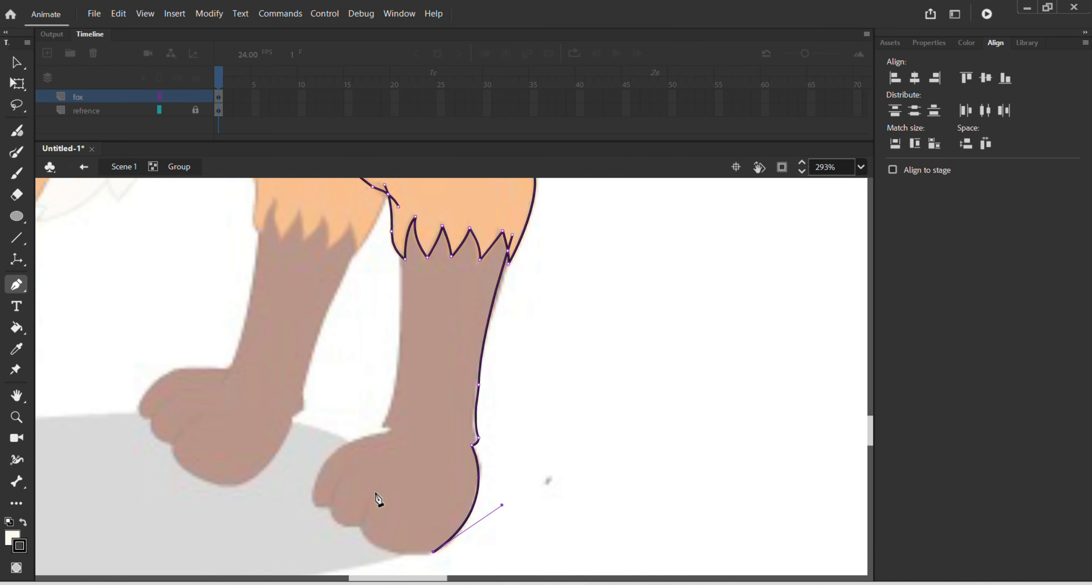
# Step: Trace the underside and front of the paw, including the two curved lines separating the toes
pyautogui.moveTo(376, 493); pyautogui.dragTo(420, 415)
pyautogui.doubleClick(375, 493)
pyautogui.click(374, 527)
pyautogui.moveTo(336, 481); pyautogui.dragTo(357, 424)
pyautogui.doubleClick(335, 481)
pyautogui.moveTo(338, 505); pyautogui.dragTo(321, 507)
pyautogui.moveTo(321, 470); pyautogui.dragTo(340, 433)
# Step: Trace the top of the paw, the front ankle notch and the front of the shin up to the fur edge
pyautogui.moveTo(393, 429); pyautogui.dragTo(456, 417)
pyautogui.click(393, 429)
pyautogui.click(385, 425)
pyautogui.moveTo(400, 240); pyautogui.dragTo(386, 150)
pyautogui.moveTo(554, 352); pyautogui.dragTo(556, 428)
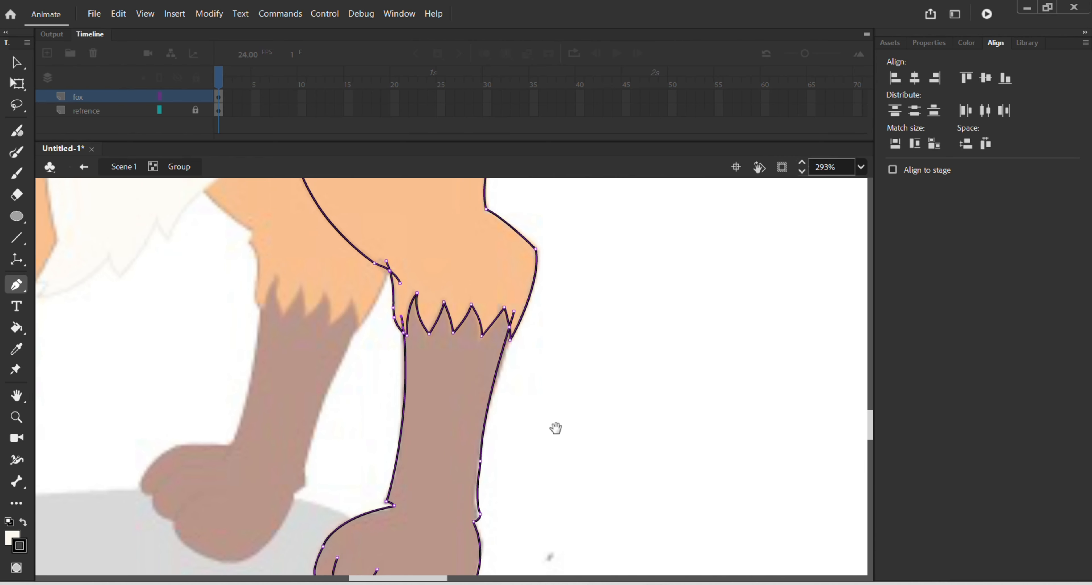
# Step: Adjust the curve of the short crease line at the front of the knee with the Selection tool
pyautogui.press('v')
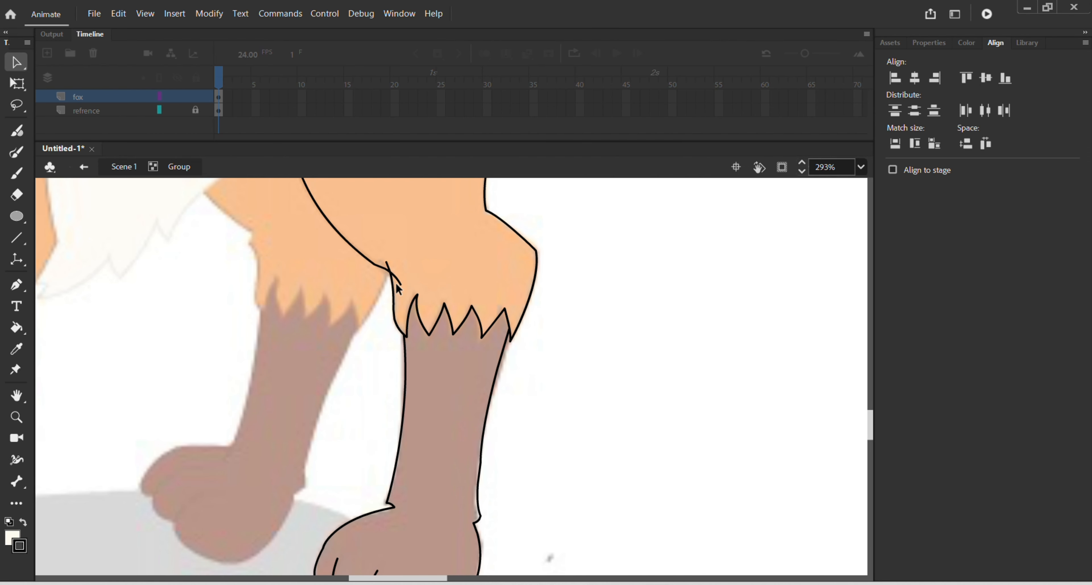
pyautogui.moveTo(396, 274); pyautogui.dragTo(402, 275)
pyautogui.scroll(-5, 462, 331)
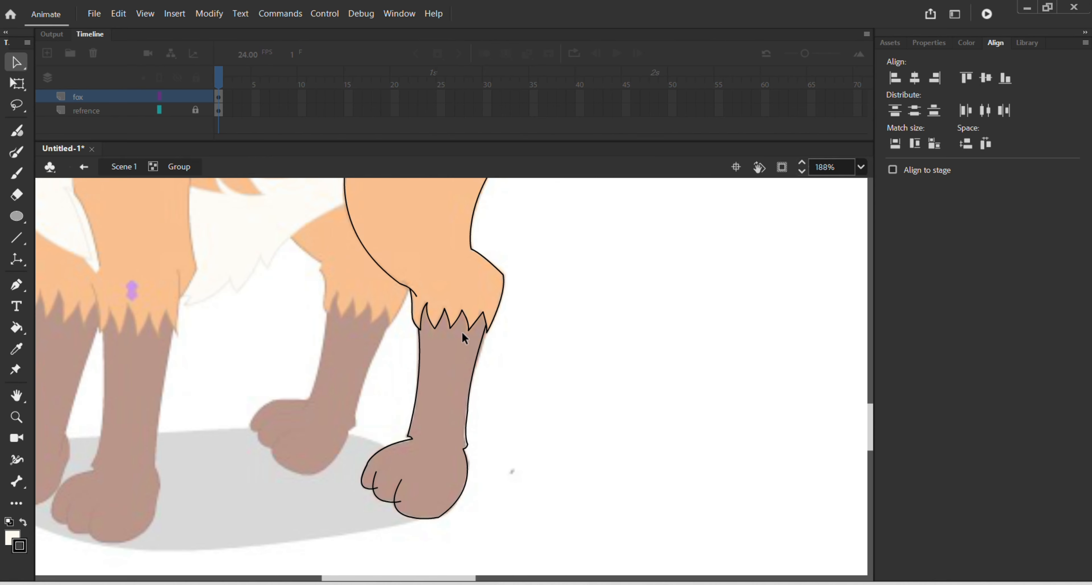
pyautogui.moveTo(503, 310); pyautogui.dragTo(574, 381)
pyautogui.doubleClick(506, 380)
# Step: Leave the group and move the traced leg outline to the blank area between the two foxes
pyautogui.click(619, 368)
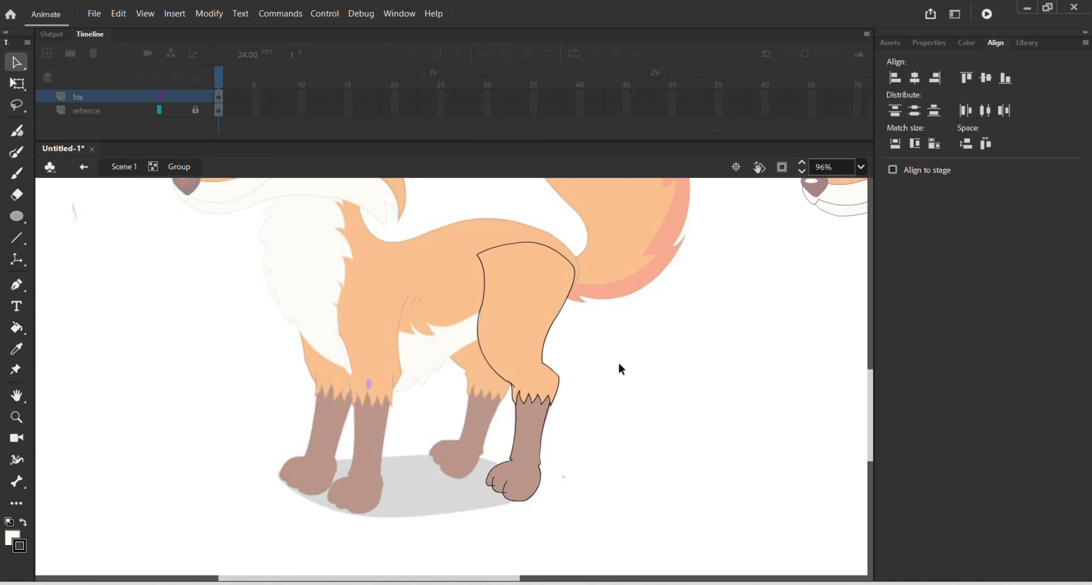
pyautogui.doubleClick(620, 368)
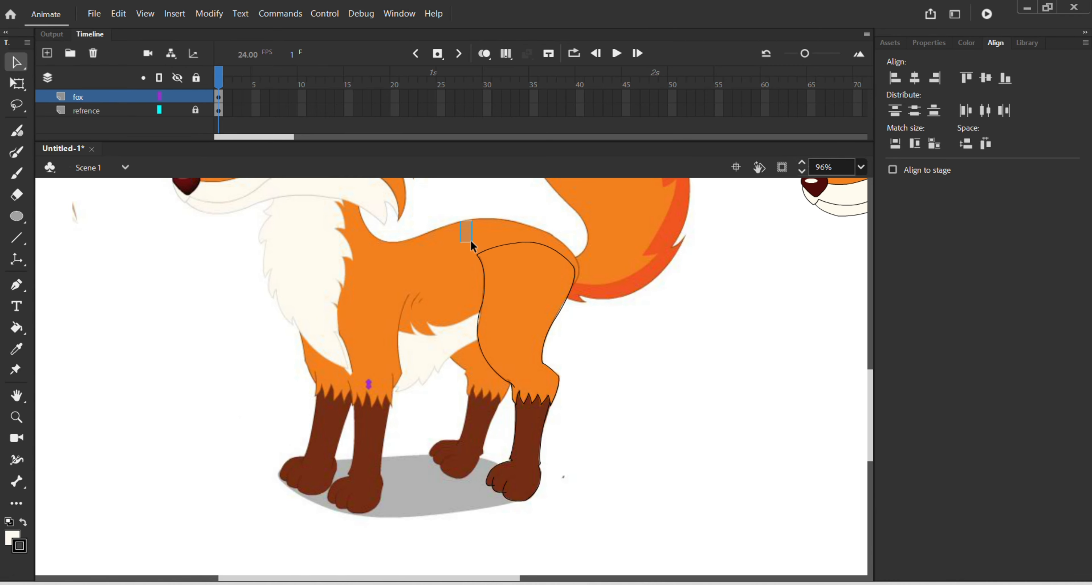
pyautogui.moveTo(470, 239); pyautogui.dragTo(618, 531)
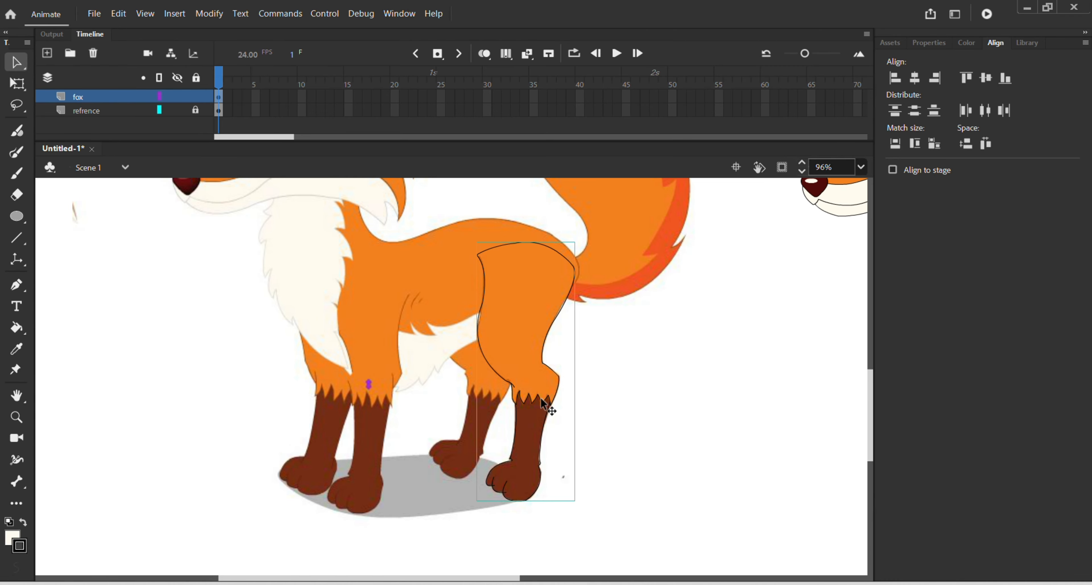
pyautogui.moveTo(548, 408); pyautogui.dragTo(766, 417)
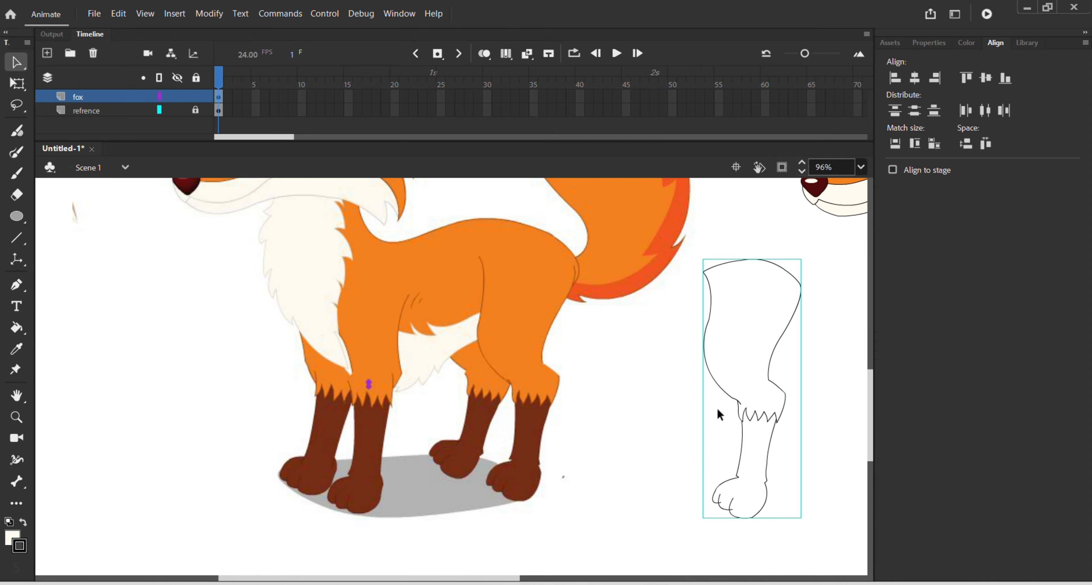
# Step: Sample the reference fox's orange body colour and fill the thigh of the traced leg with it
pyautogui.press('i')
pyautogui.click(550, 361)
pyautogui.press('v')
pyautogui.doubleClick(706, 367)
pyautogui.press('k')
pyautogui.click(710, 365)
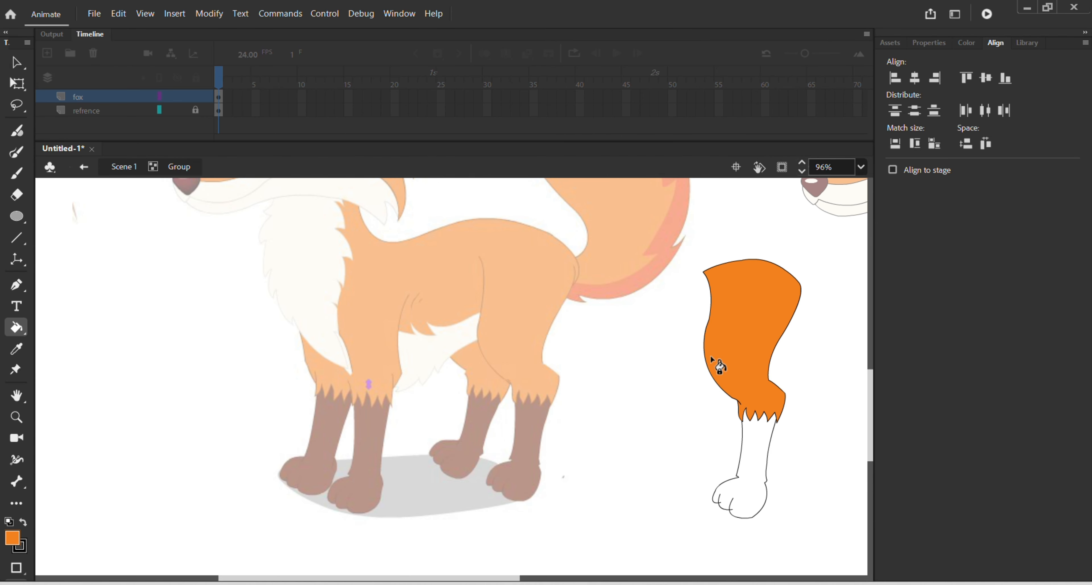
# Step: Sample the dark brown of the reference leg and fill the traced lower leg and paw with it
pyautogui.press('v')
pyautogui.doubleClick(535, 440)
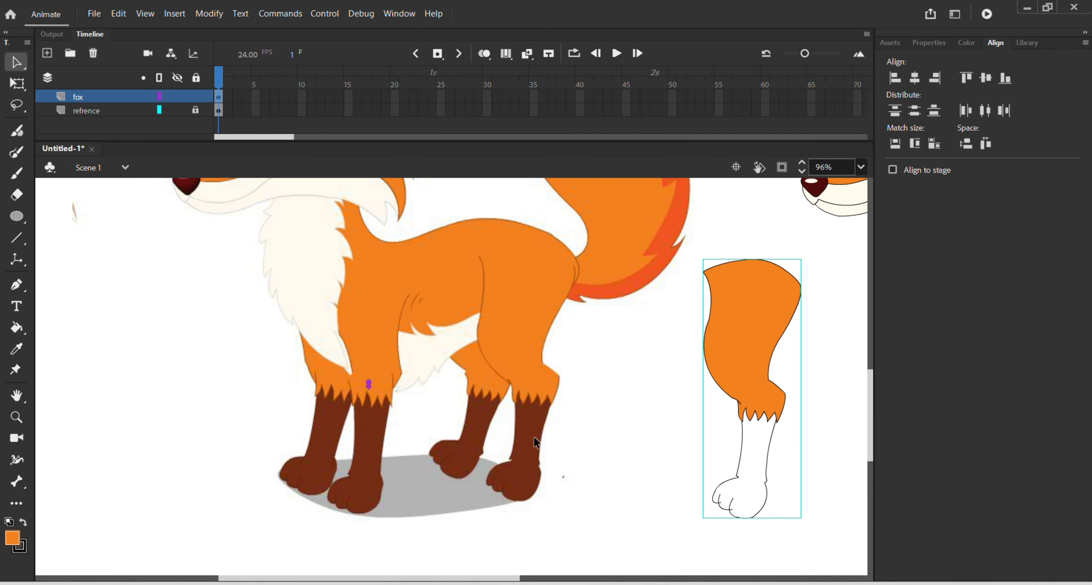
pyautogui.press('i')
pyautogui.click(535, 439)
pyautogui.press('v')
pyautogui.doubleClick(745, 464)
pyautogui.press('k')
pyautogui.click(745, 465)
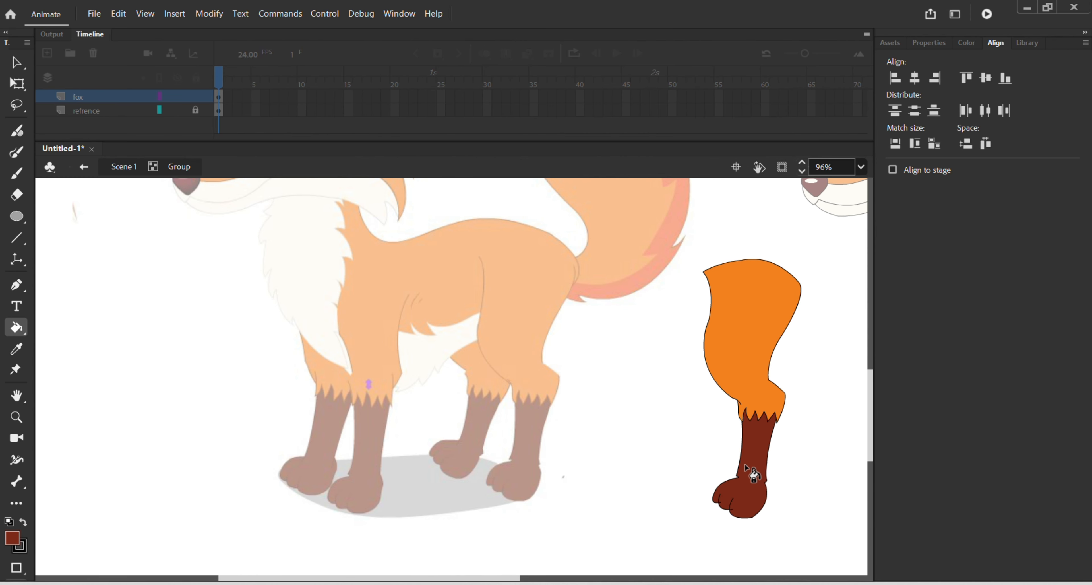
# Step: Leave the group and place the coloured leg at the rear of the redrawn fox's body, below the tail
pyautogui.press('v')
pyautogui.doubleClick(661, 484)
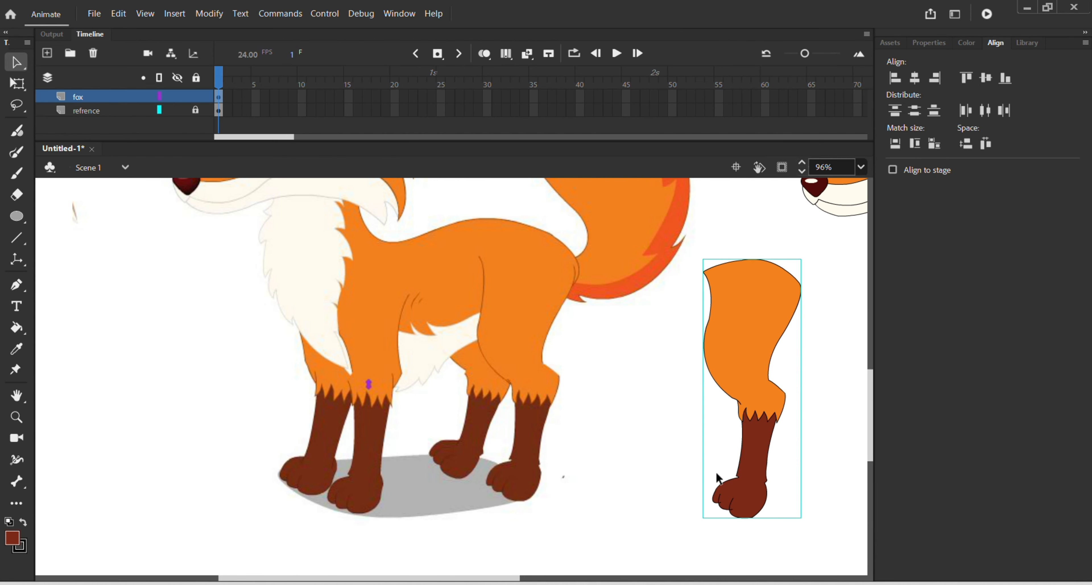
pyautogui.moveTo(635, 479); pyautogui.dragTo(342, 445)
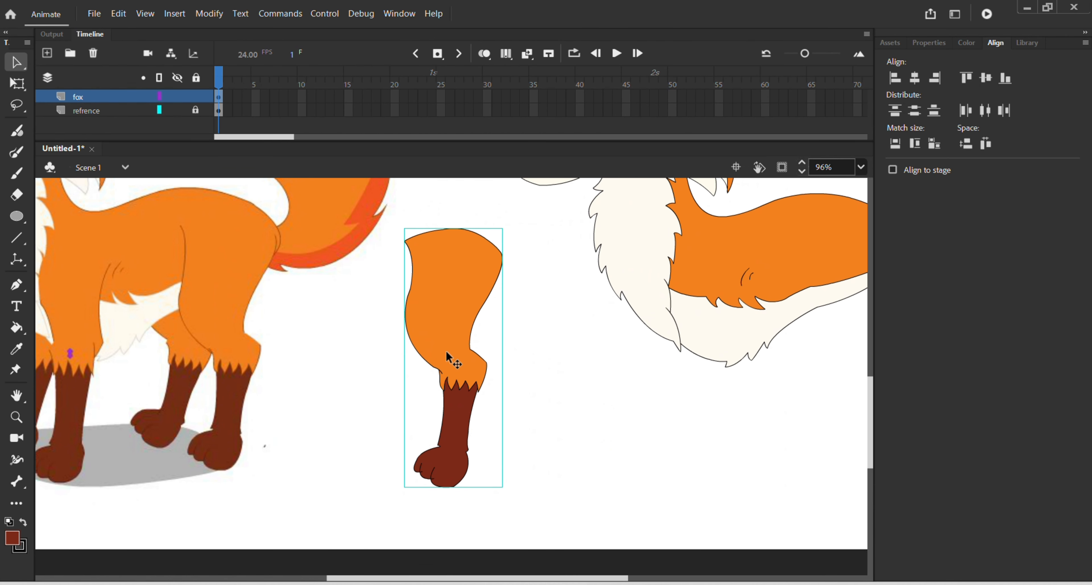
pyautogui.moveTo(536, 378); pyautogui.dragTo(642, 347)
pyautogui.scroll(-3, 444, 371)
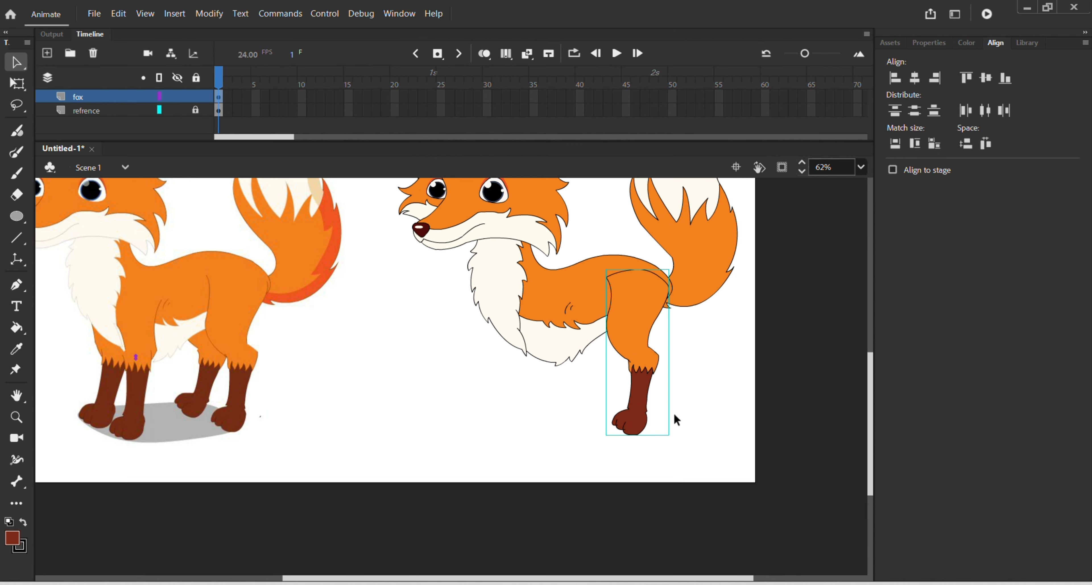
# Step: Inside the leg's group, draw a straight line across the knee from the front crease to the notch above the heel
pyautogui.press('F8')
pyautogui.doubleClick(648, 354)
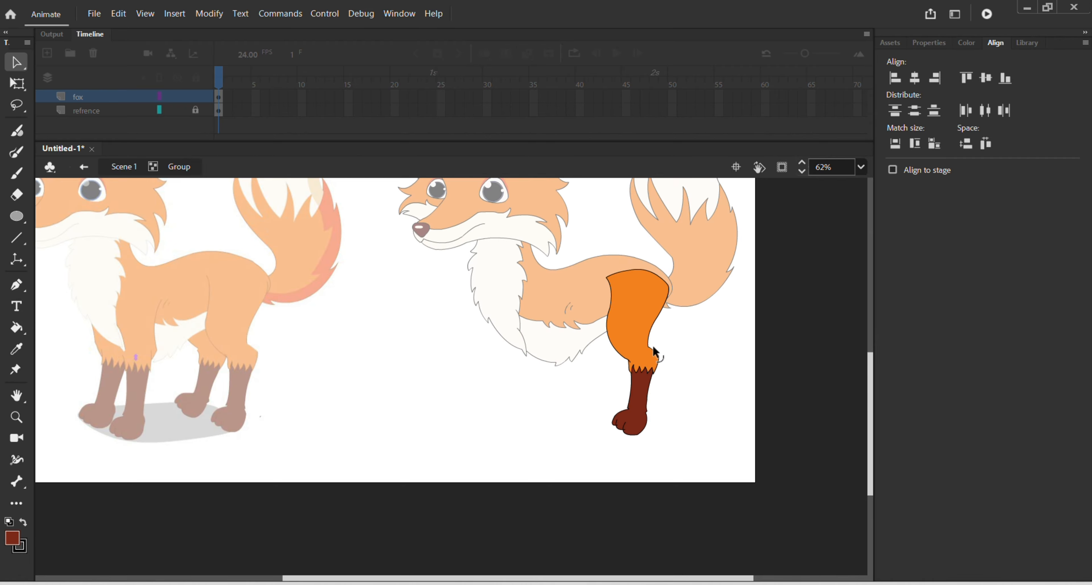
pyautogui.scroll(5, 653, 344)
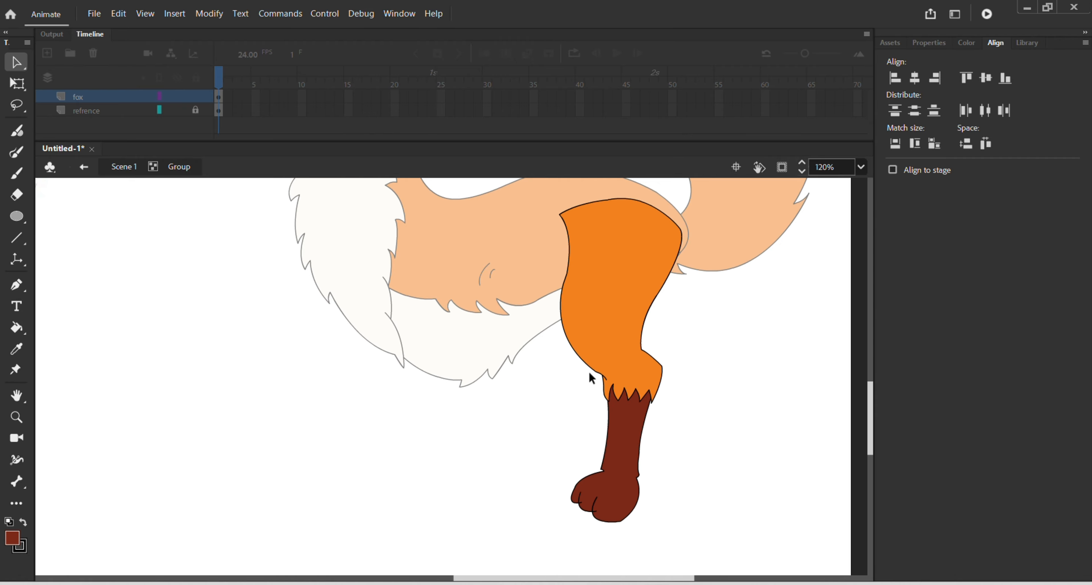
pyautogui.press('n')
pyautogui.scroll(2, 598, 379)
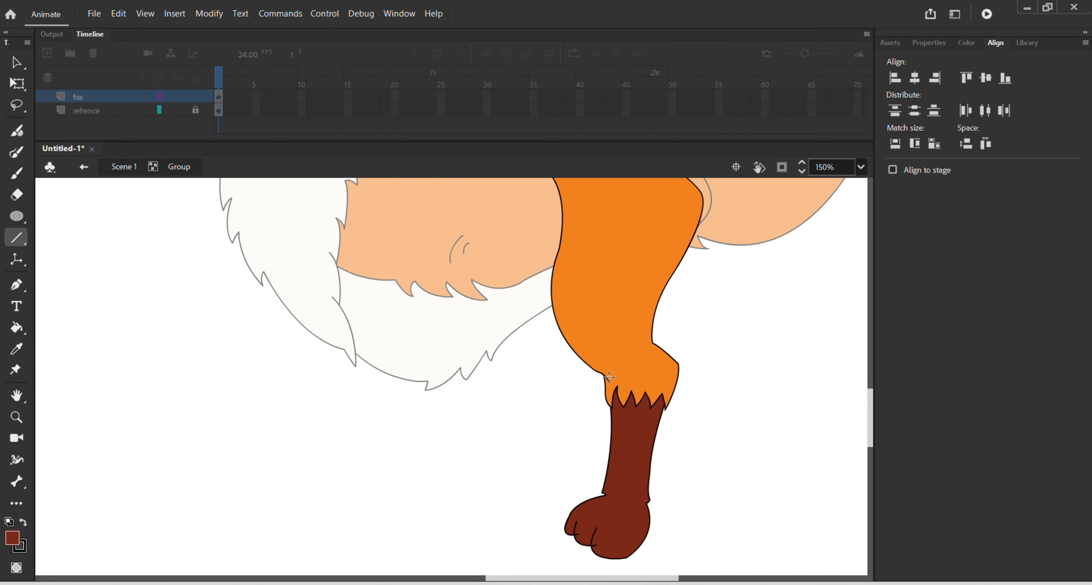
pyautogui.scroll(1, 606, 385)
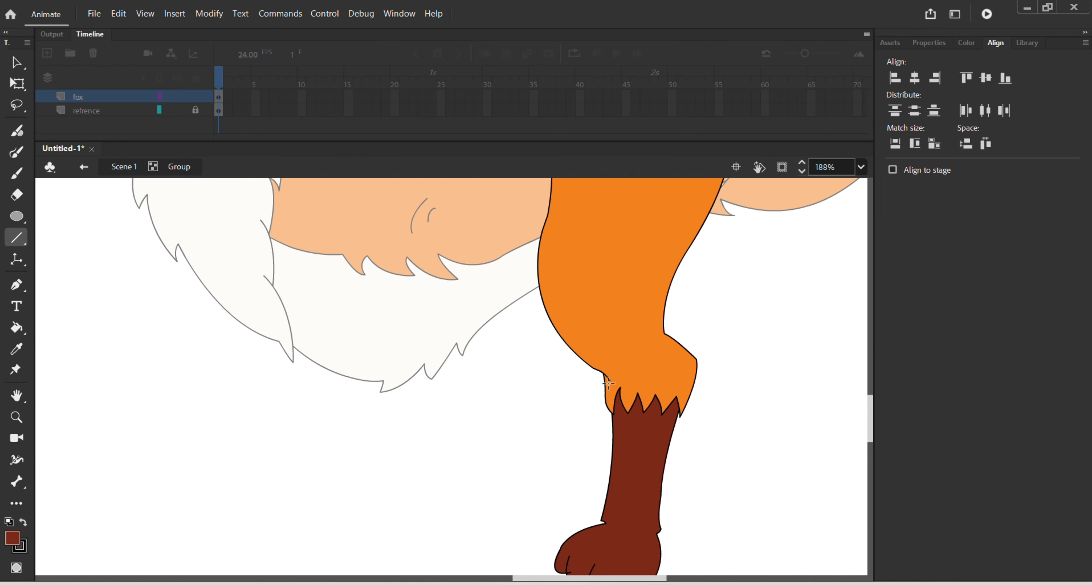
pyautogui.moveTo(609, 379)
pyautogui.mouseDown()
pyautogui.moveTo(677, 348)
pyautogui.moveTo(664, 333)
pyautogui.mouseUp()
pyautogui.press('v')
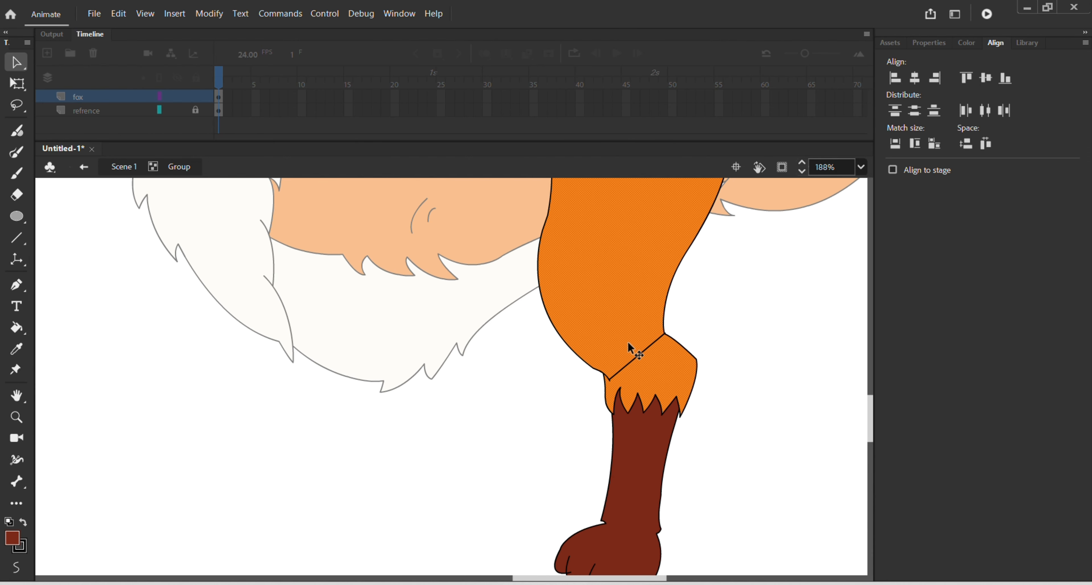
# Step: Tidy the lower end of the knee dividing line so that it meets the end of the front crease
pyautogui.scroll(3, 648, 348)
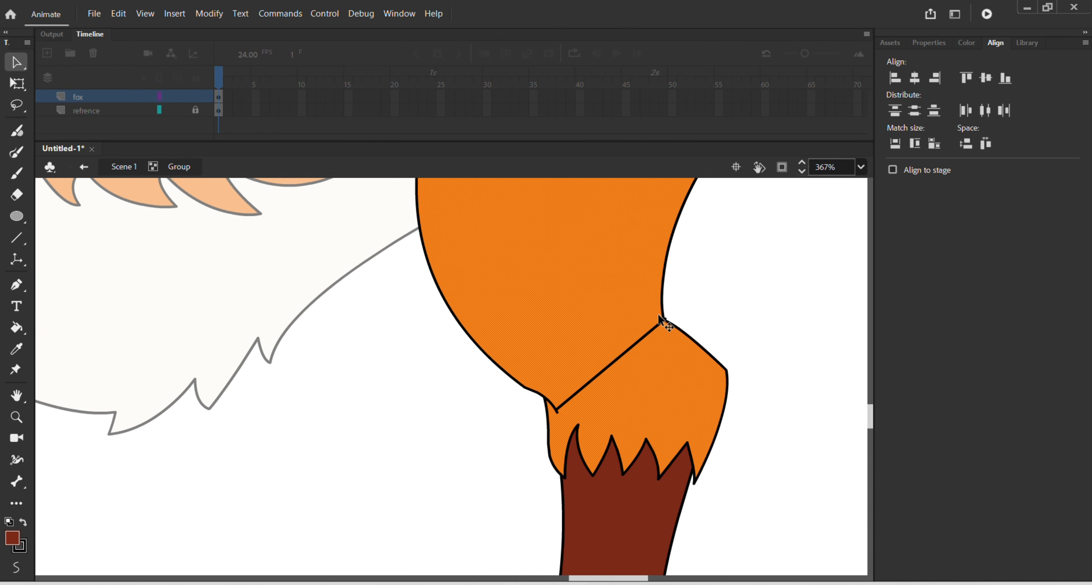
pyautogui.click(558, 409)
pyautogui.click(537, 422)
pyautogui.moveTo(558, 406); pyautogui.dragTo(555, 410)
pyautogui.click(566, 380)
# Step: Select the thigh above the knee line with its outline, try moving it aside from the lower leg, and undo the move
pyautogui.scroll(-5, 565, 377)
pyautogui.doubleClick(569, 368)
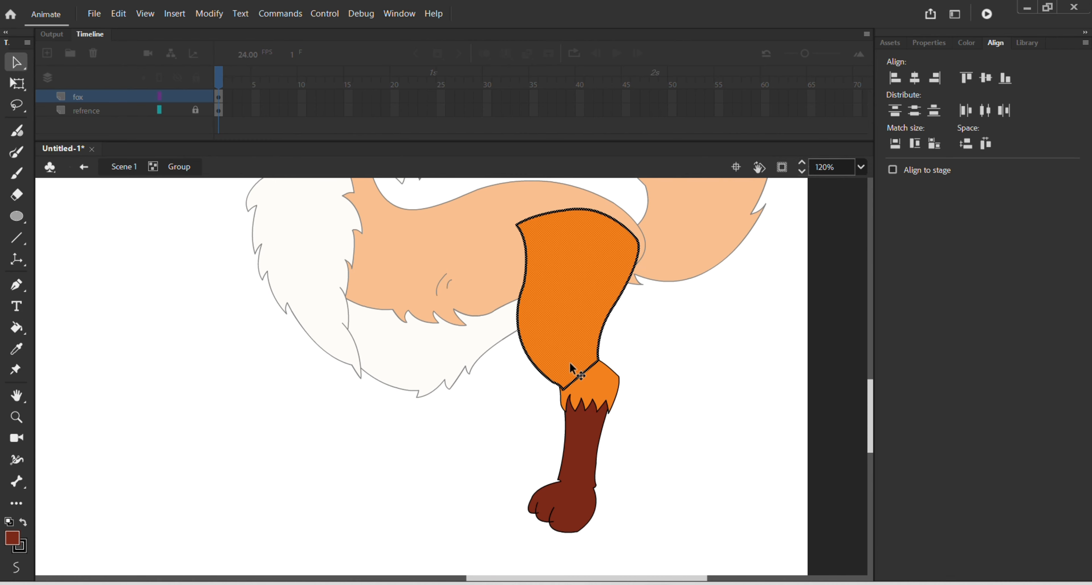
pyautogui.moveTo(572, 367); pyautogui.dragTo(708, 366)
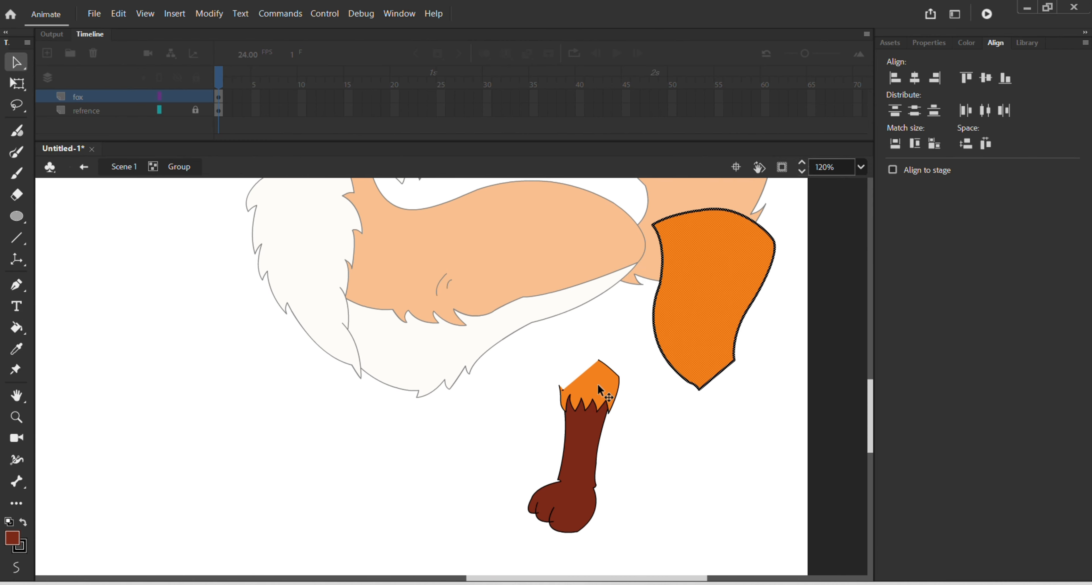
pyautogui.hotkey('ctrl', 'z')
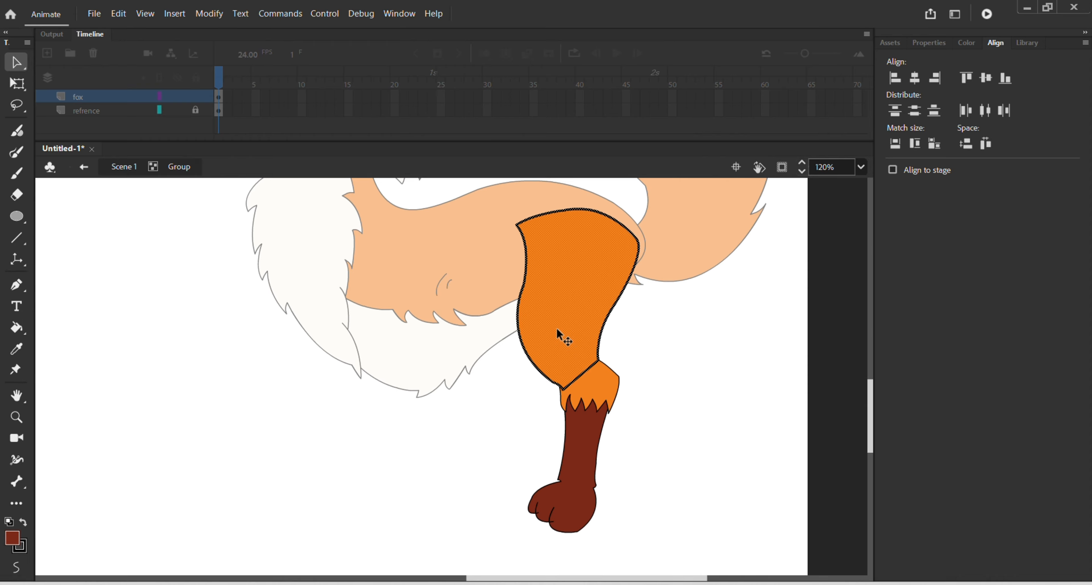
# Step: Group the thigh and its outline as a separate part inside the leg's group
pyautogui.hotkey('ctrl', 'g')
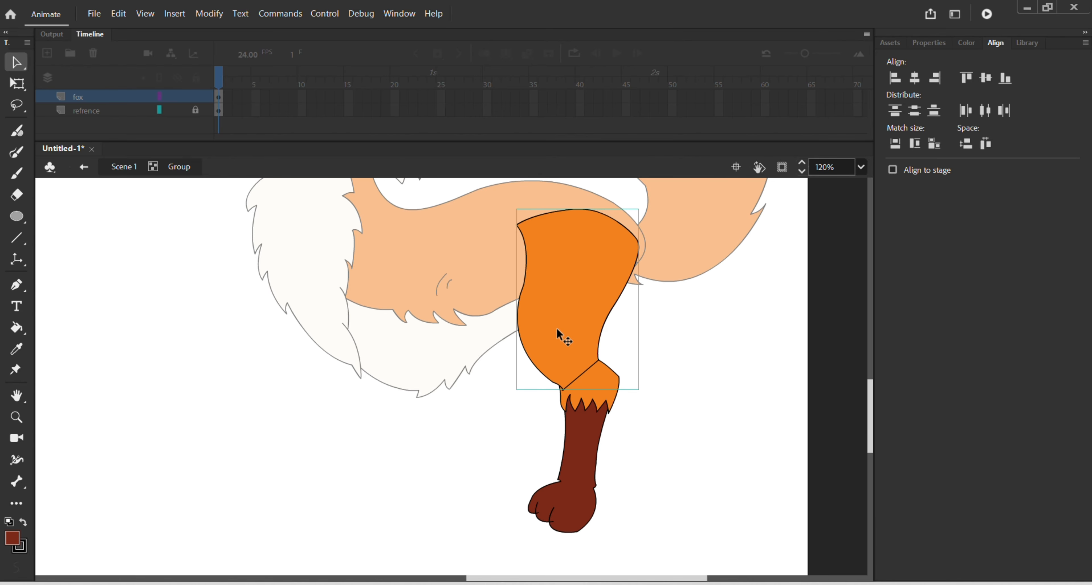
pyautogui.doubleClick(657, 365)
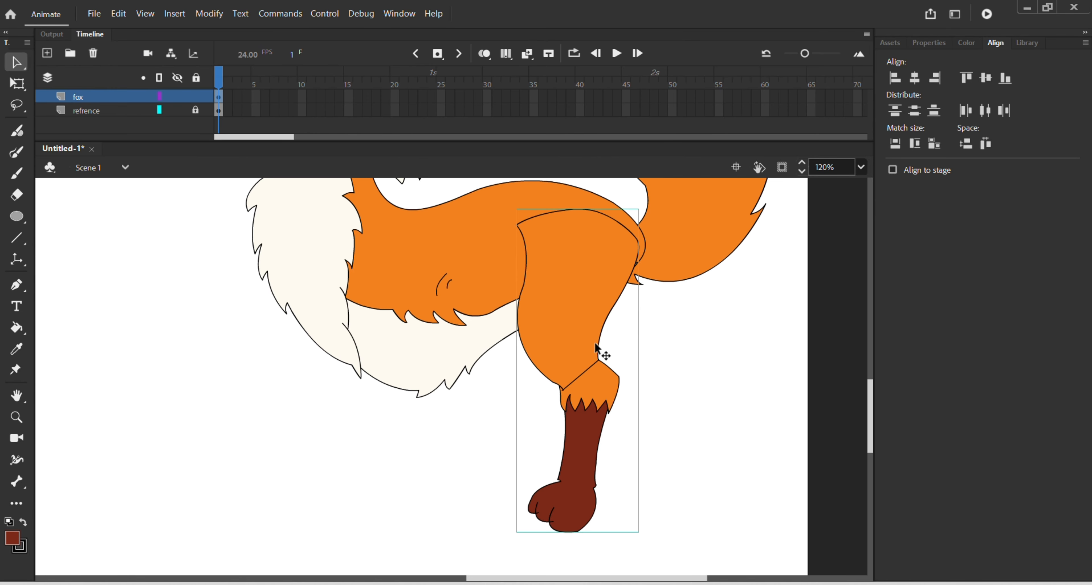
pyautogui.doubleClick(574, 336)
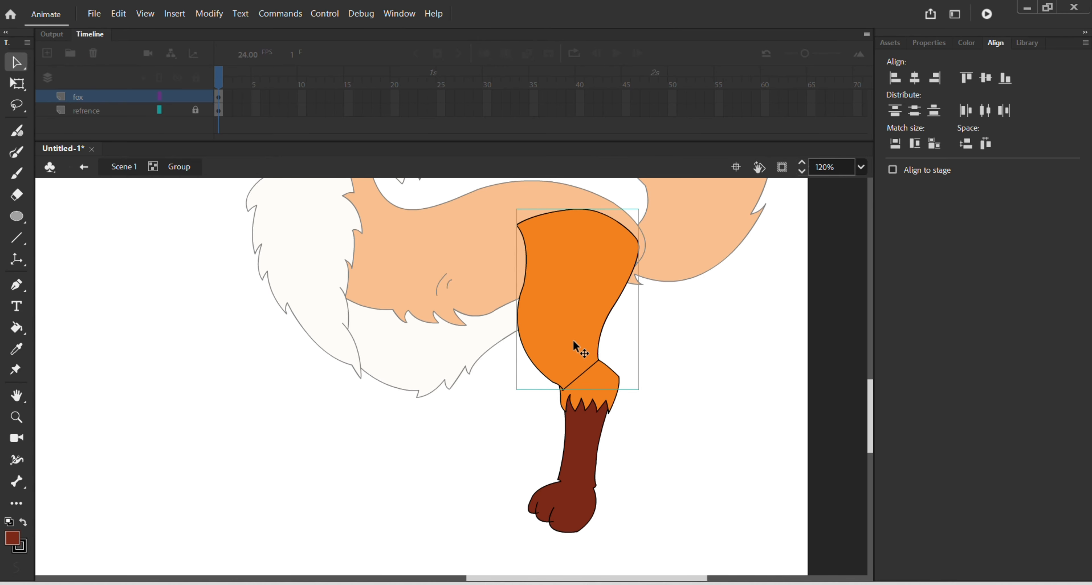
# Step: Draw a straight line across the ankle between its two notches and group the paw below it as a separate part
pyautogui.scroll(2, 578, 440)
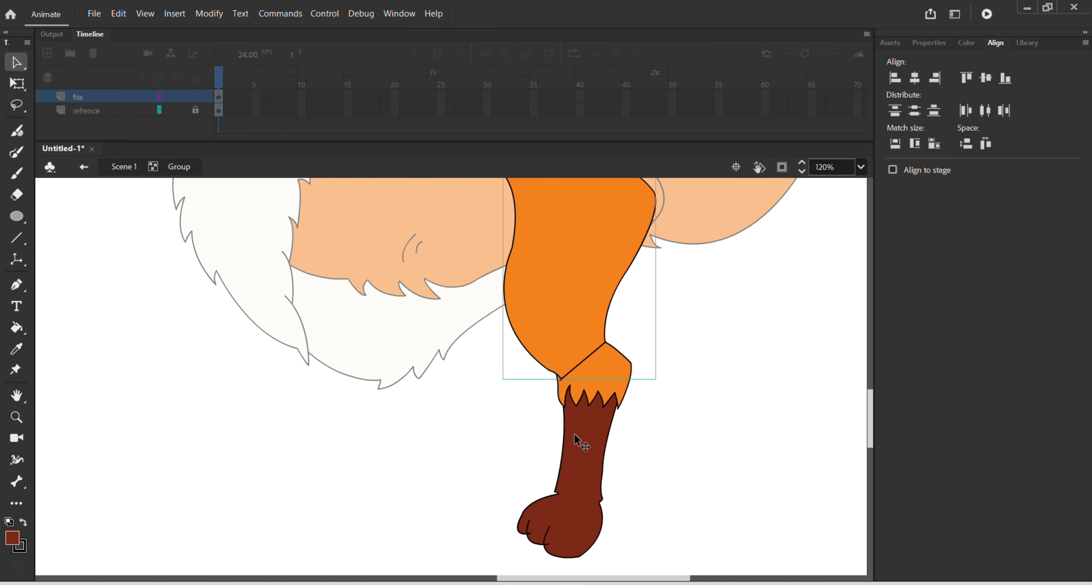
pyautogui.scroll(1, 585, 463)
pyautogui.scroll(3, 590, 544)
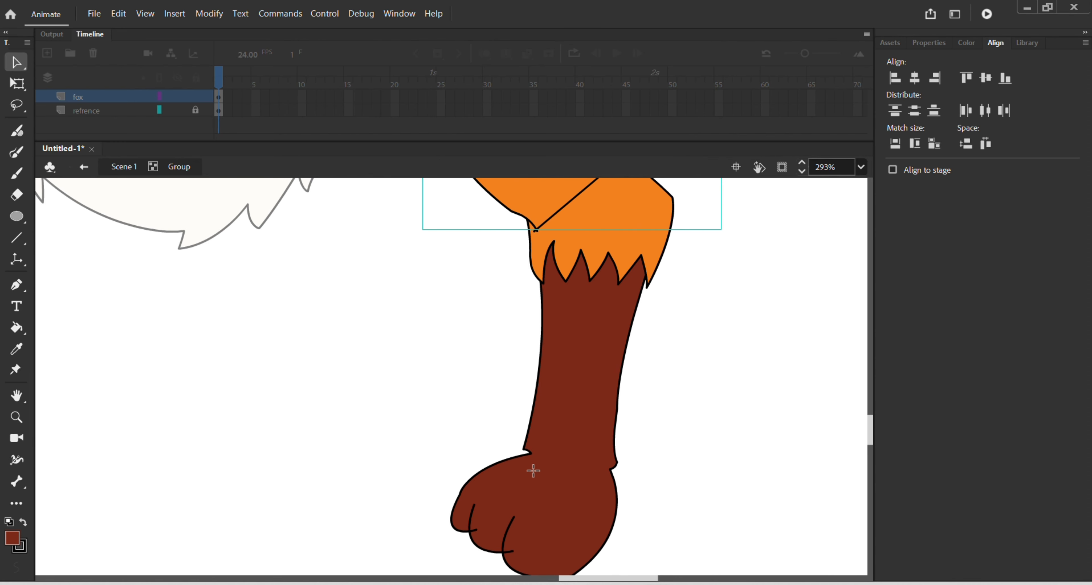
pyautogui.press('n')
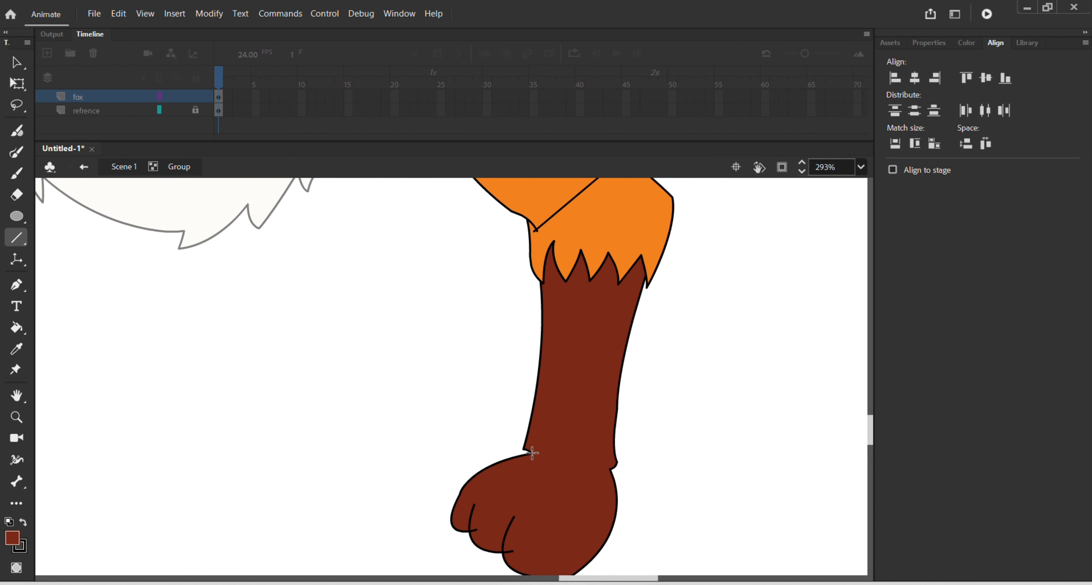
pyautogui.moveTo(531, 454); pyautogui.dragTo(615, 472)
pyautogui.press('v')
pyautogui.click(569, 482)
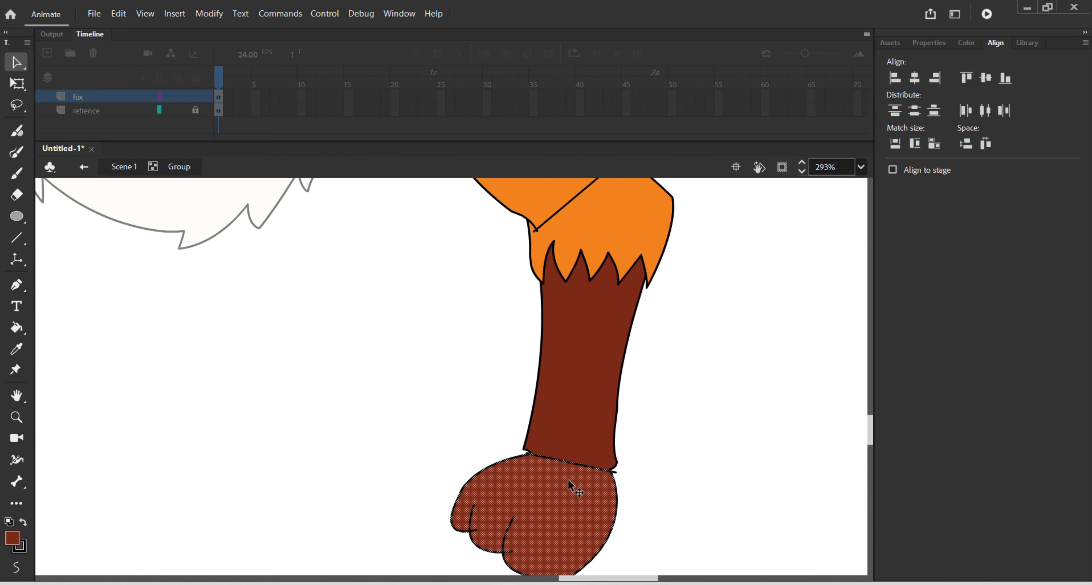
pyautogui.hotkey('ctrl', 'g')
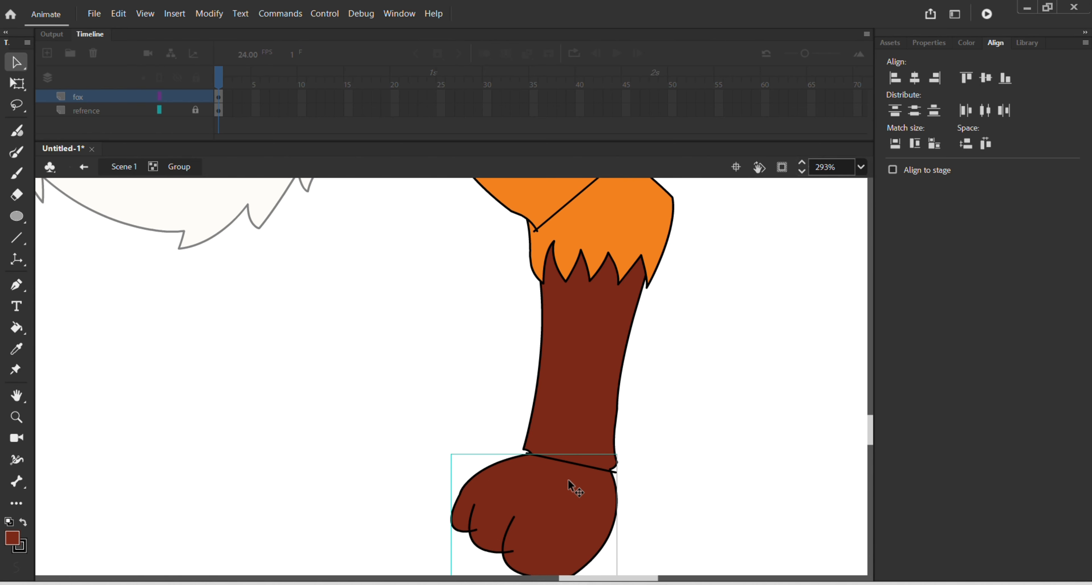
# Step: Select the lower leg between knee and ankle, try moving it aside, undo the move, and group it as its own part
pyautogui.scroll(-3, 569, 478)
pyautogui.moveTo(505, 318); pyautogui.dragTo(664, 557)
pyautogui.keyDown('shift'); pyautogui.click(579, 315); pyautogui.keyUp('shift')
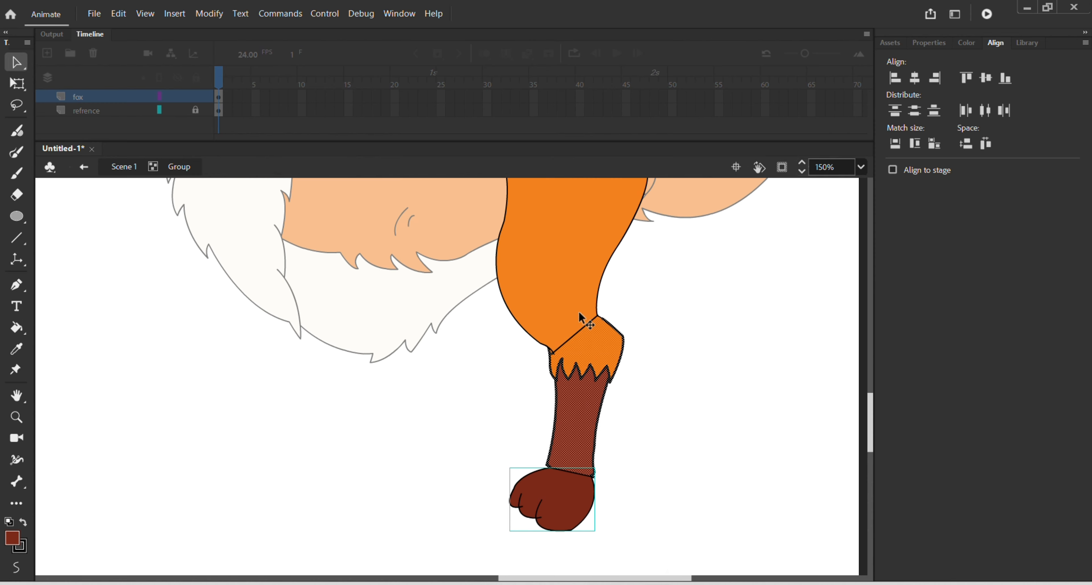
pyautogui.keyDown('shift'); pyautogui.click(586, 493); pyautogui.keyUp('shift')
pyautogui.moveTo(587, 394); pyautogui.dragTo(704, 379)
pyautogui.hotkey('ctrl', 'z')
pyautogui.hotkey('ctrl', 'g')
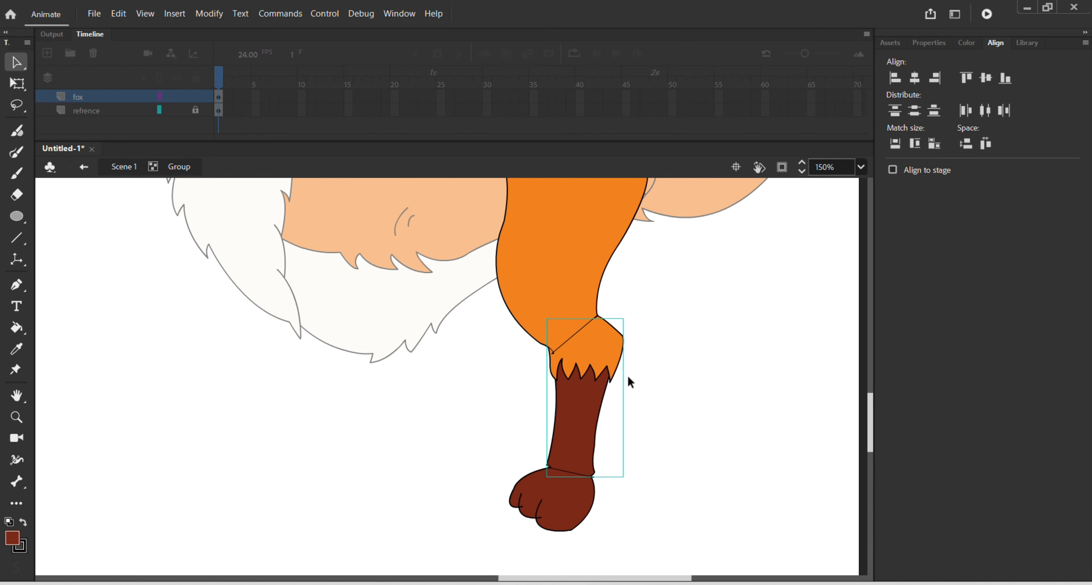
# Step: Try pulling the thigh and lower leg parts away from the paw to test the separation, and undo the moves
pyautogui.scroll(-2, 626, 364)
pyautogui.moveTo(516, 251); pyautogui.dragTo(652, 472)
pyautogui.click(647, 319)
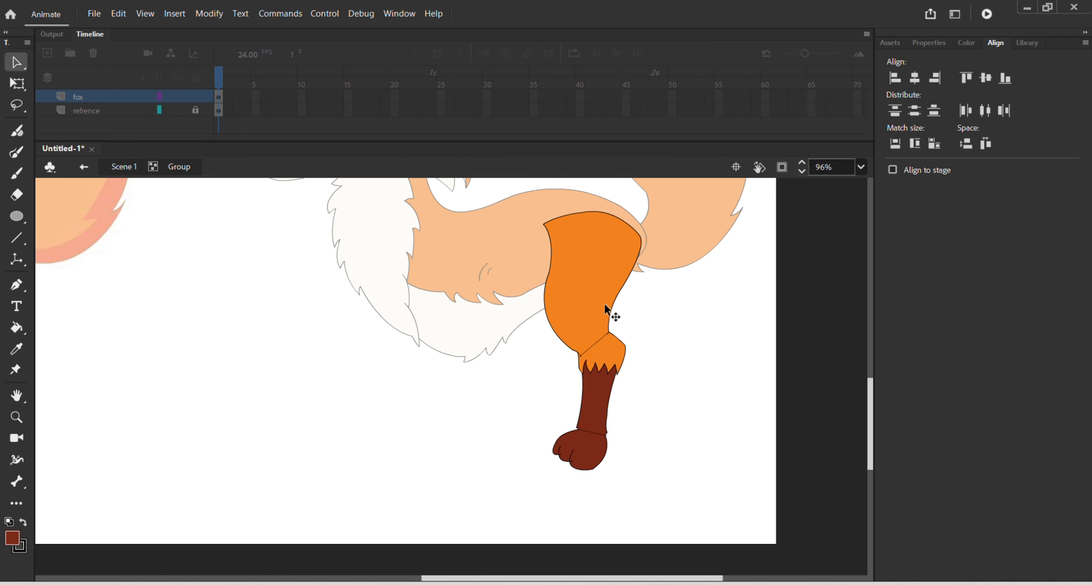
pyautogui.moveTo(611, 313); pyautogui.dragTo(695, 358)
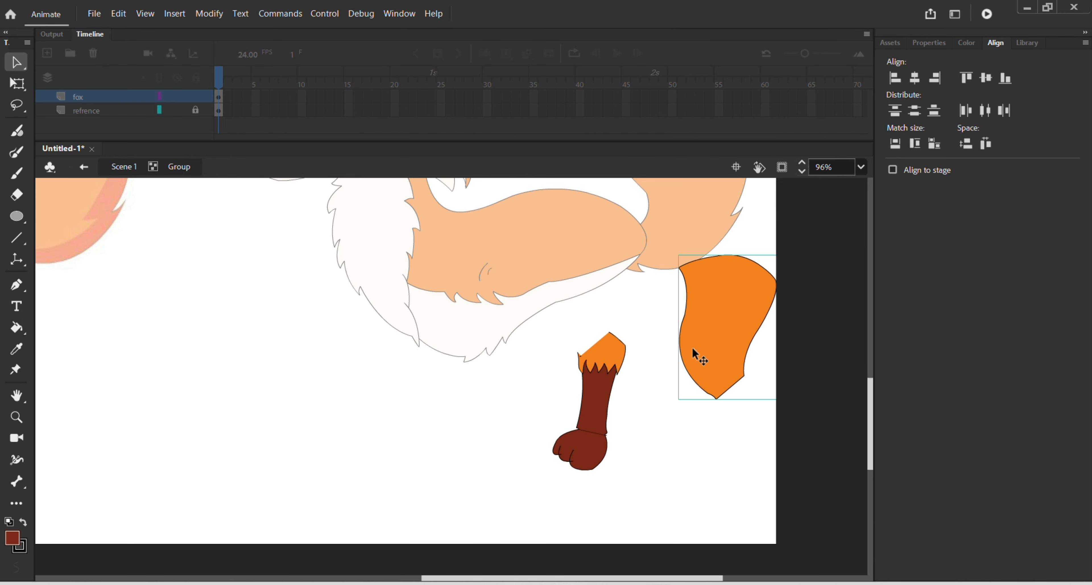
pyautogui.moveTo(581, 382); pyautogui.dragTo(493, 373)
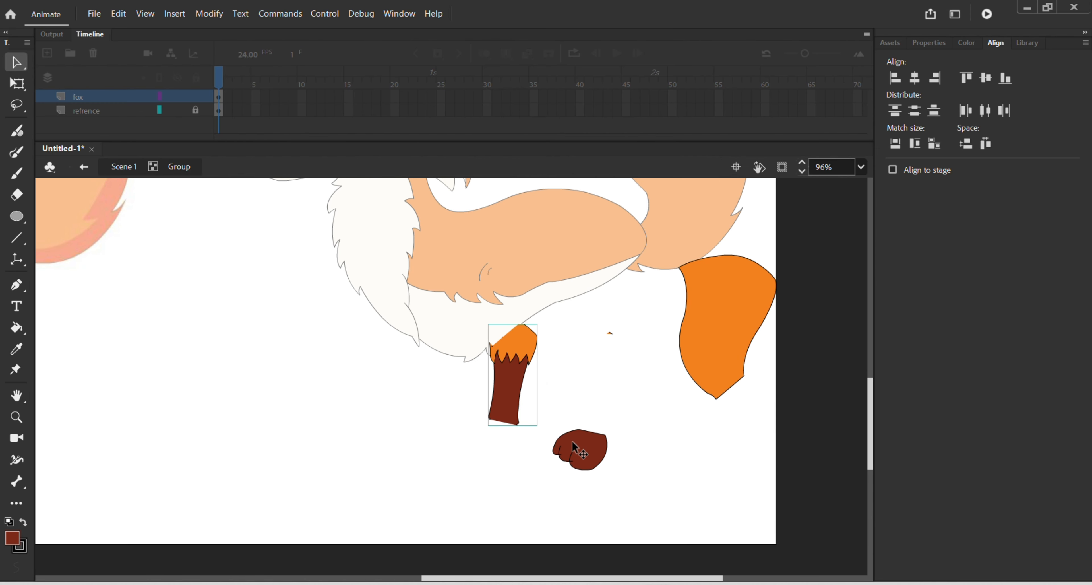
pyautogui.hotkey('ctrl', 'z')
pyautogui.hotkey('ctrl', 'z')
pyautogui.hotkey('ctrl', 'z')
pyautogui.hotkey('ctrl', 'z')
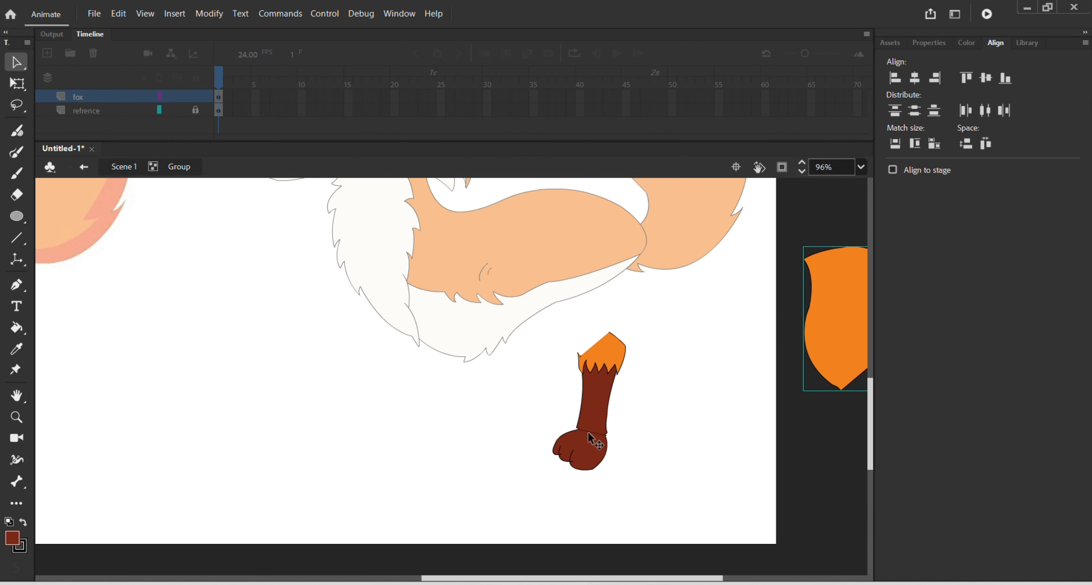
pyautogui.click(671, 372)
# Step: Inside the thigh's group, delete the knee line and bulge the fill's lower edge into a rounded overlap over the knee
pyautogui.scroll(5, 607, 369)
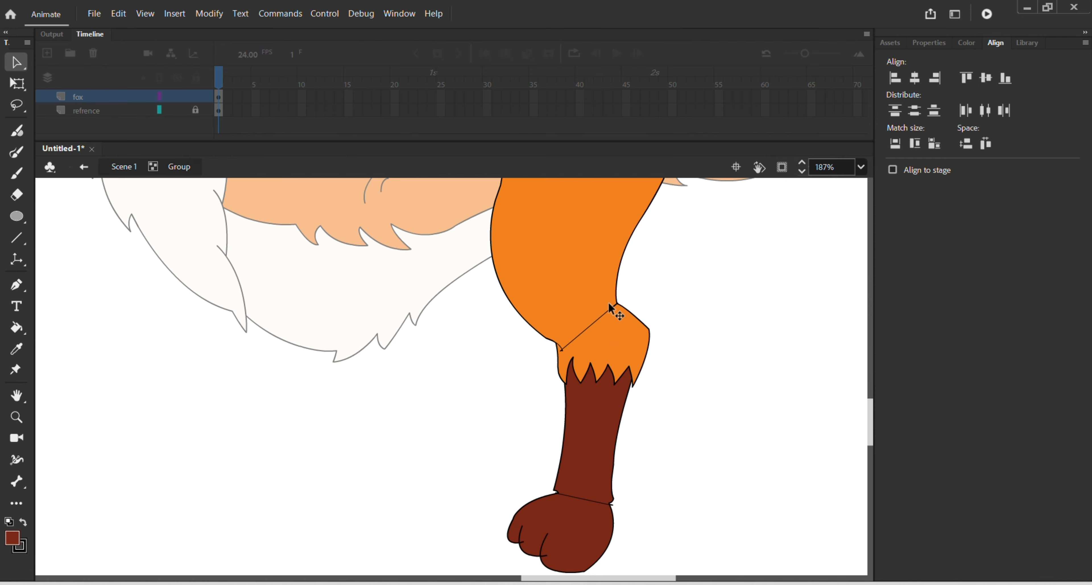
pyautogui.doubleClick(590, 302)
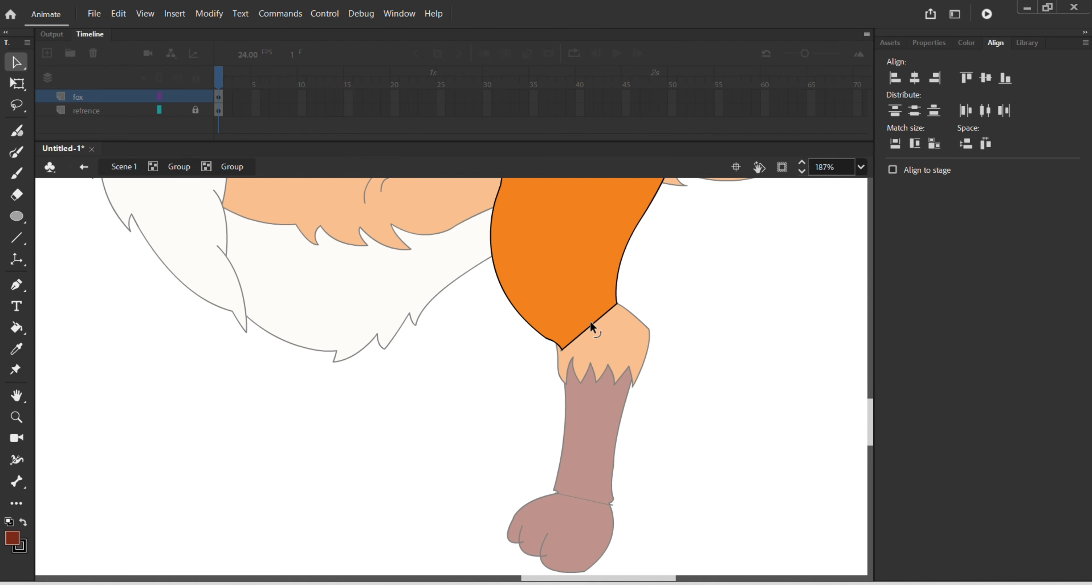
pyautogui.press('Delete')
pyautogui.moveTo(596, 333); pyautogui.dragTo(618, 350)
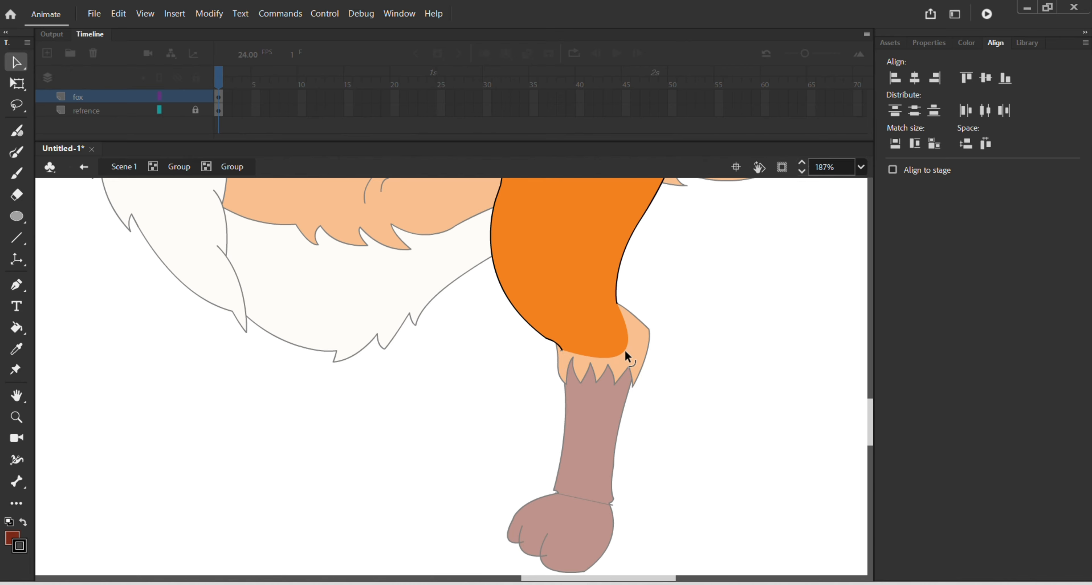
pyautogui.doubleClick(684, 380)
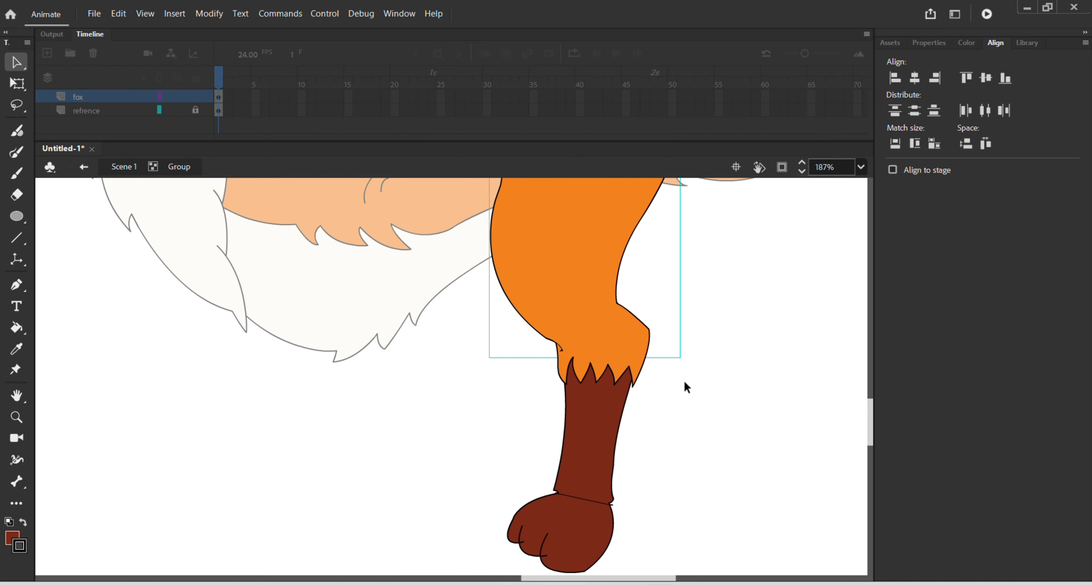
# Step: Inside the lower leg's group, bulge the fill's straight upper edge into a rounded overlap beneath the thigh
pyautogui.click(629, 368)
pyautogui.doubleClick(629, 367)
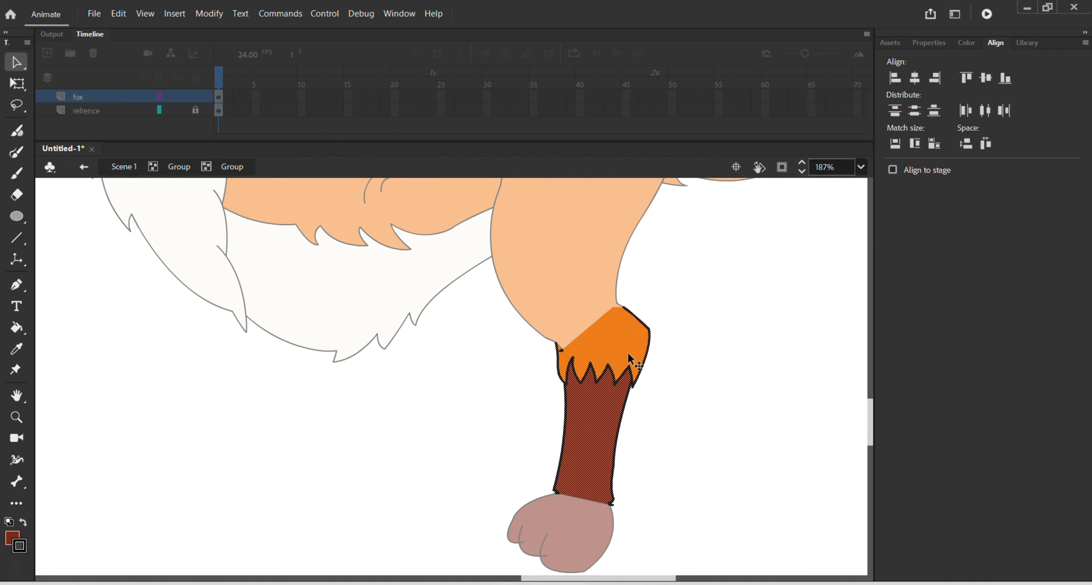
pyautogui.click(655, 319)
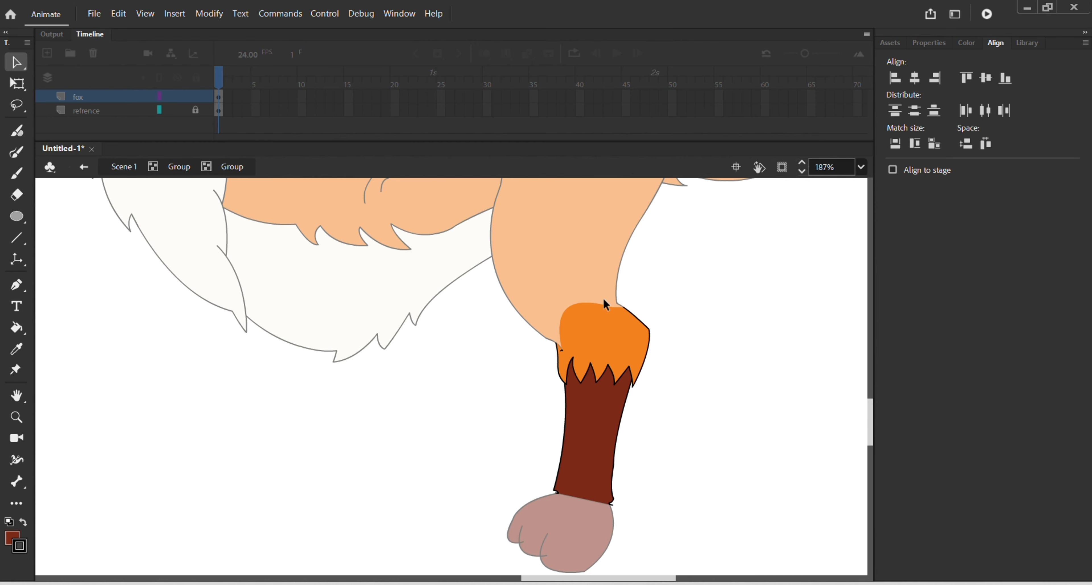
pyautogui.moveTo(603, 299); pyautogui.dragTo(607, 312)
pyautogui.doubleClick(637, 307)
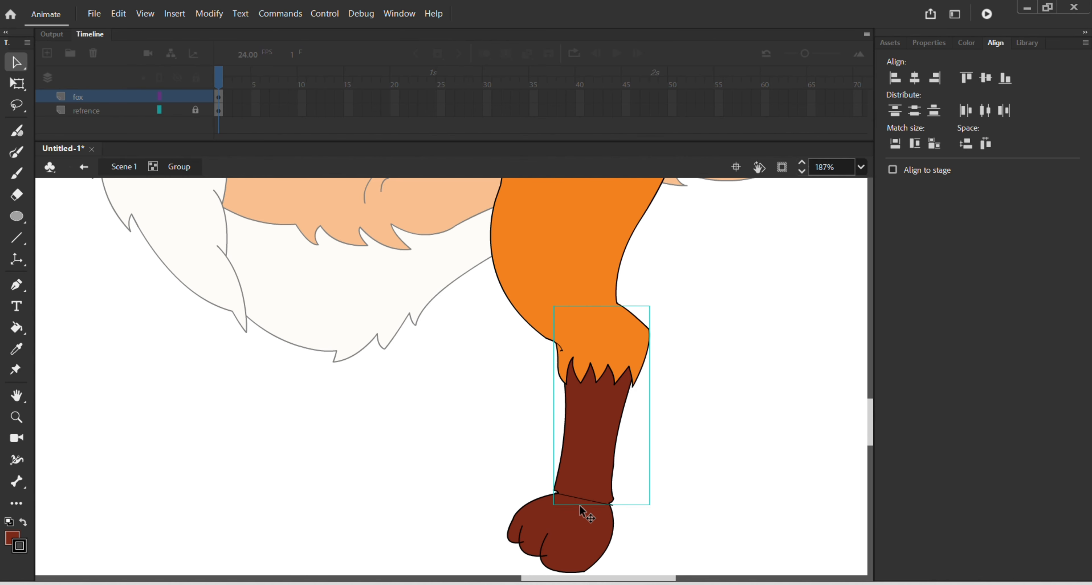
pyautogui.doubleClick(585, 496)
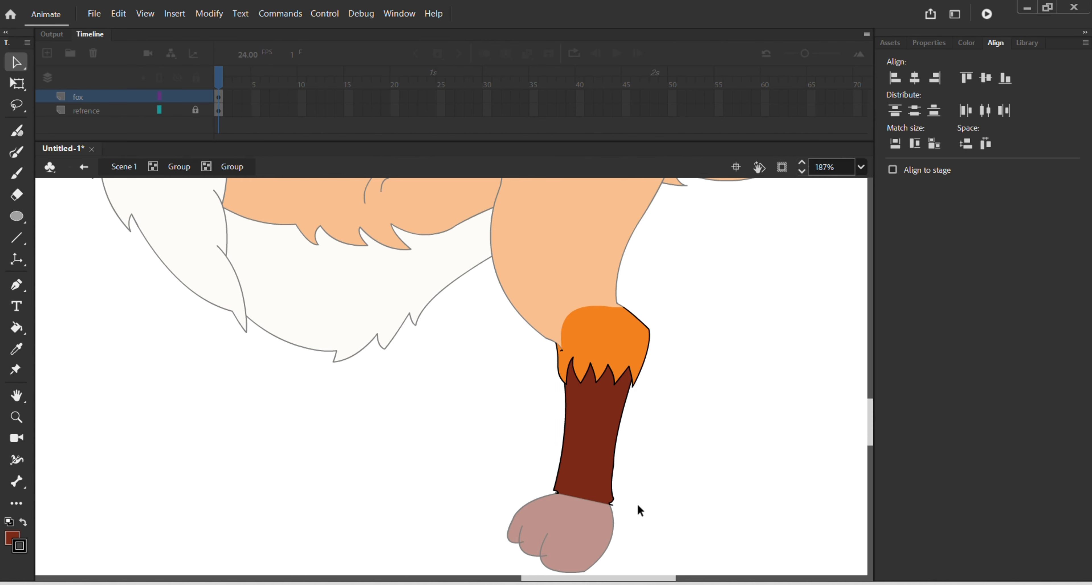
pyautogui.doubleClick(592, 533)
# Step: Inside the paw's group, delete the ankle line and curve the fill's upper edge upward into the lower leg
pyautogui.scroll(3, 617, 521)
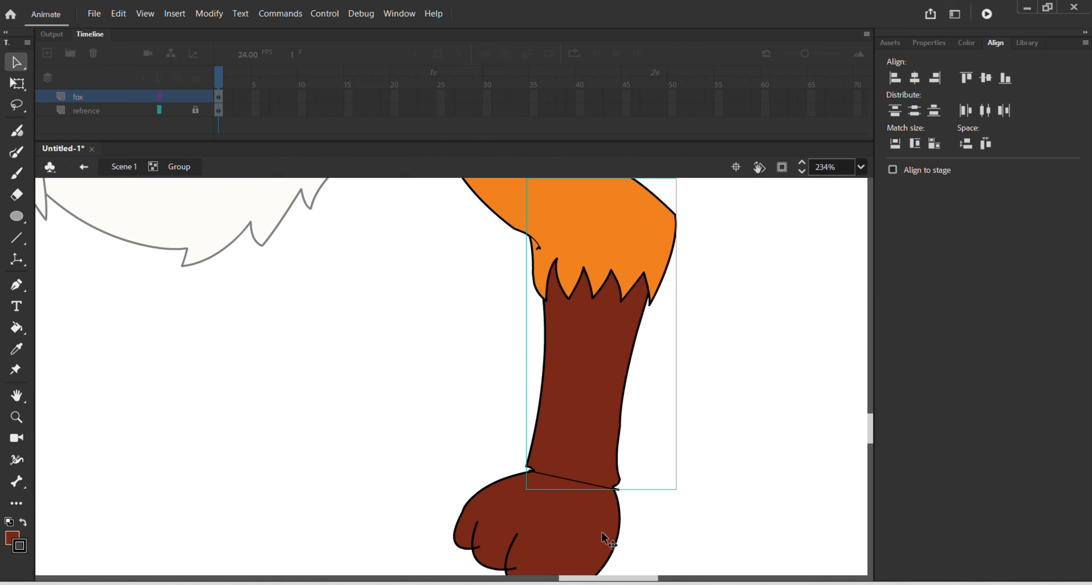
pyautogui.doubleClick(568, 498)
pyautogui.click(611, 452)
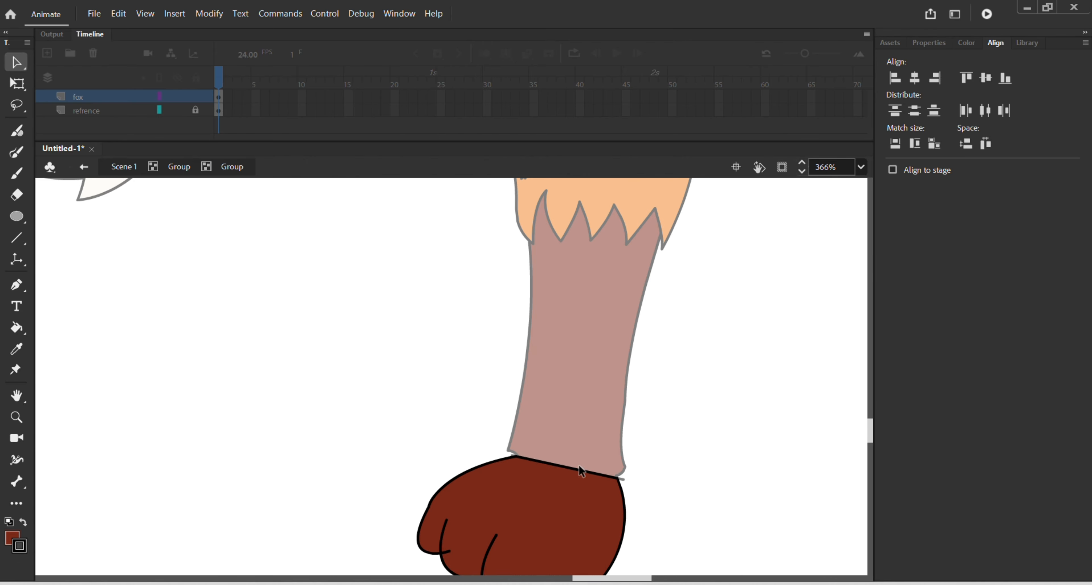
pyautogui.click(563, 467)
pyautogui.press('Delete')
pyautogui.click(565, 468)
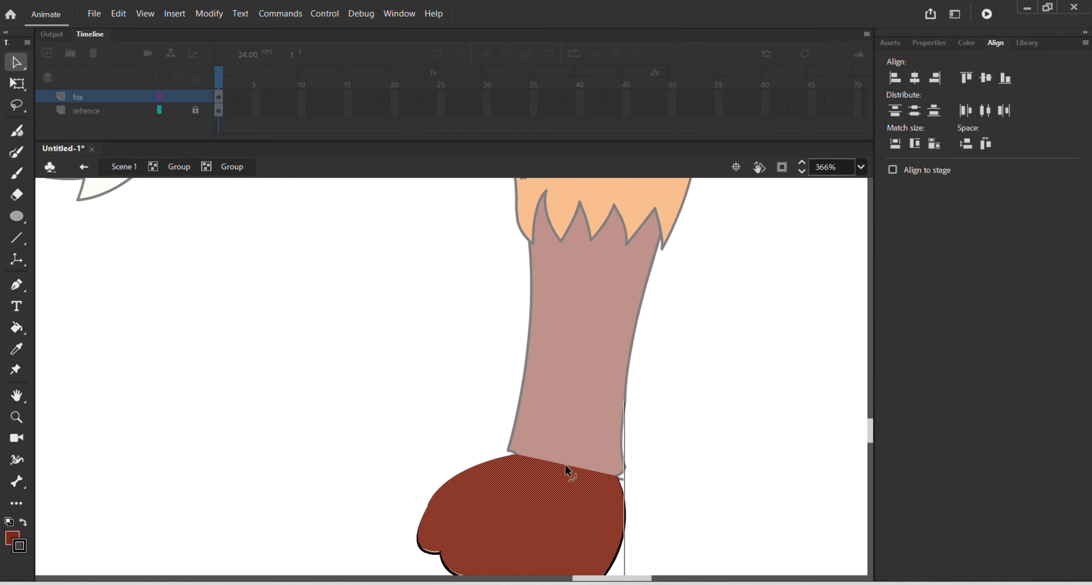
pyautogui.click(660, 425)
pyautogui.moveTo(567, 465); pyautogui.dragTo(571, 437)
pyautogui.scroll(-5, 642, 425)
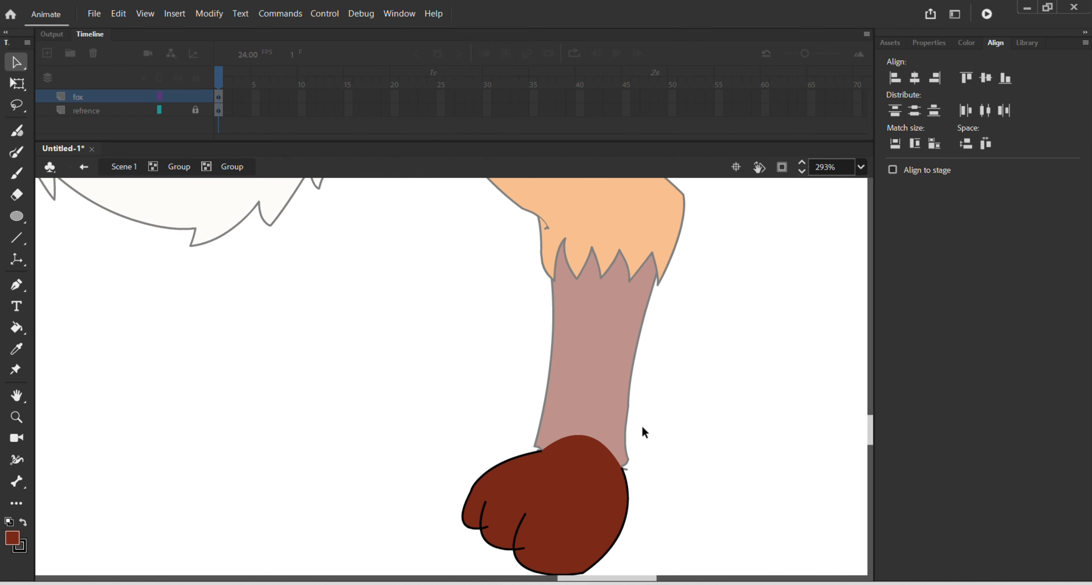
pyautogui.doubleClick(778, 418)
# Step: Leave the leg's group, duplicate the whole hind leg slightly forward and higher, and send the copy behind the fox's body
pyautogui.scroll(-4, 705, 406)
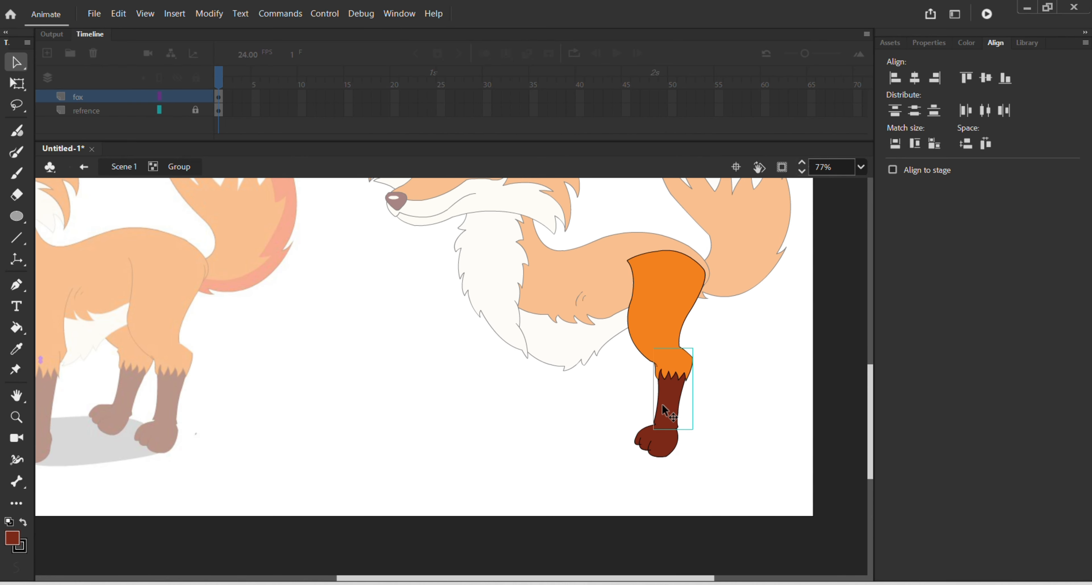
pyautogui.click(654, 334)
pyautogui.scroll(-2, 711, 377)
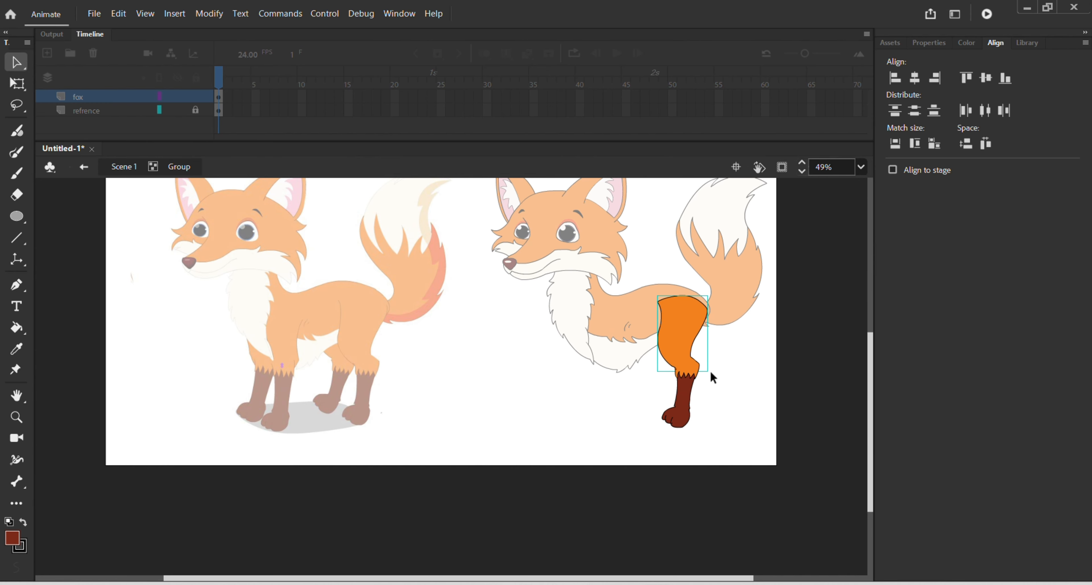
pyautogui.doubleClick(710, 376)
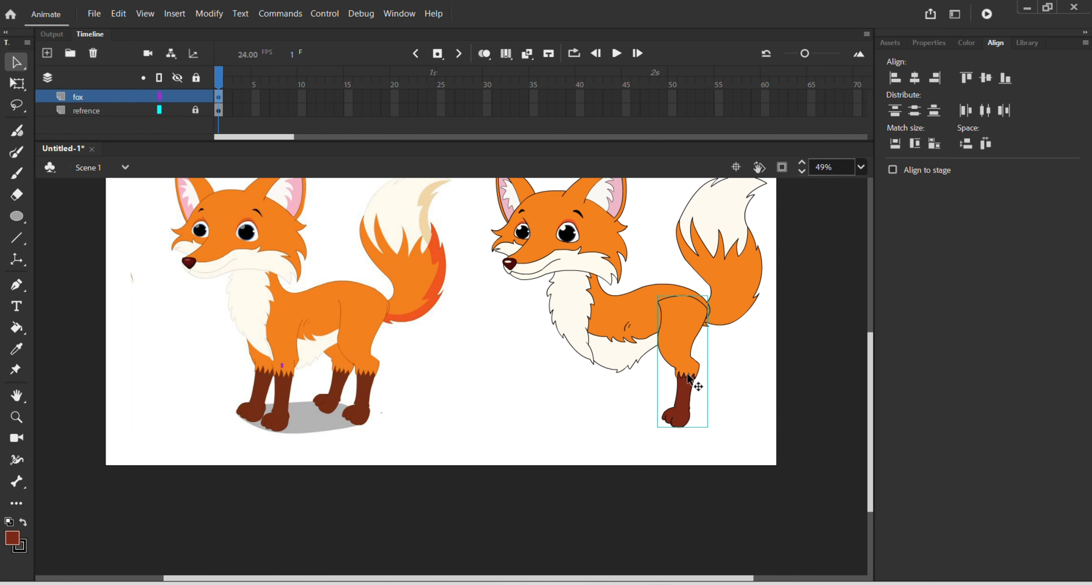
pyautogui.moveTo(688, 375); pyautogui.dragTo(646, 348)
pyautogui.hotkey('ctrl', 'shift', 'Down')
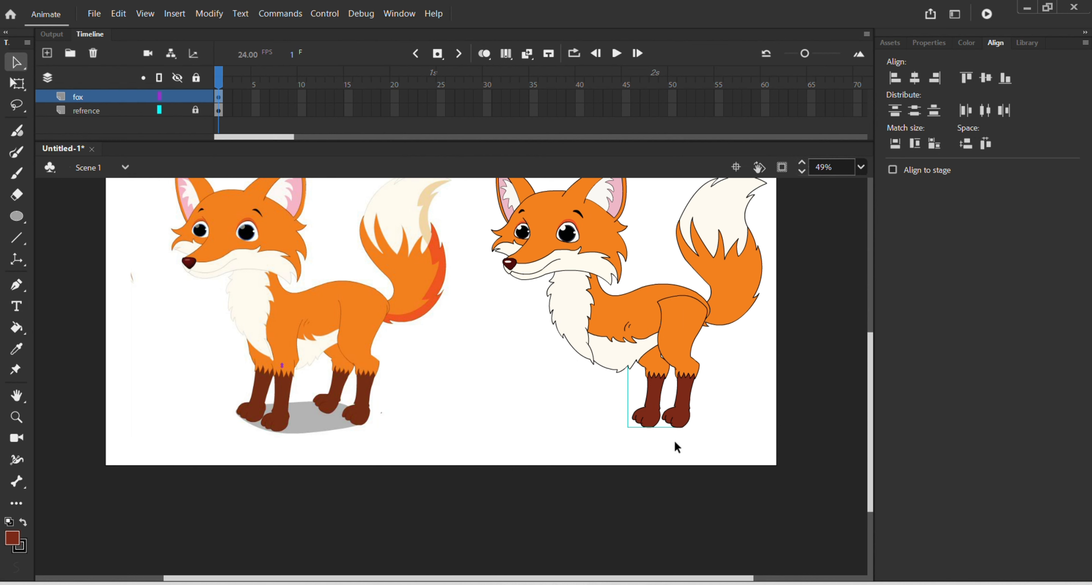
pyautogui.moveTo(653, 396)
pyautogui.mouseDown()
pyautogui.moveTo(665, 380)
pyautogui.moveTo(651, 390)
pyautogui.mouseUp()
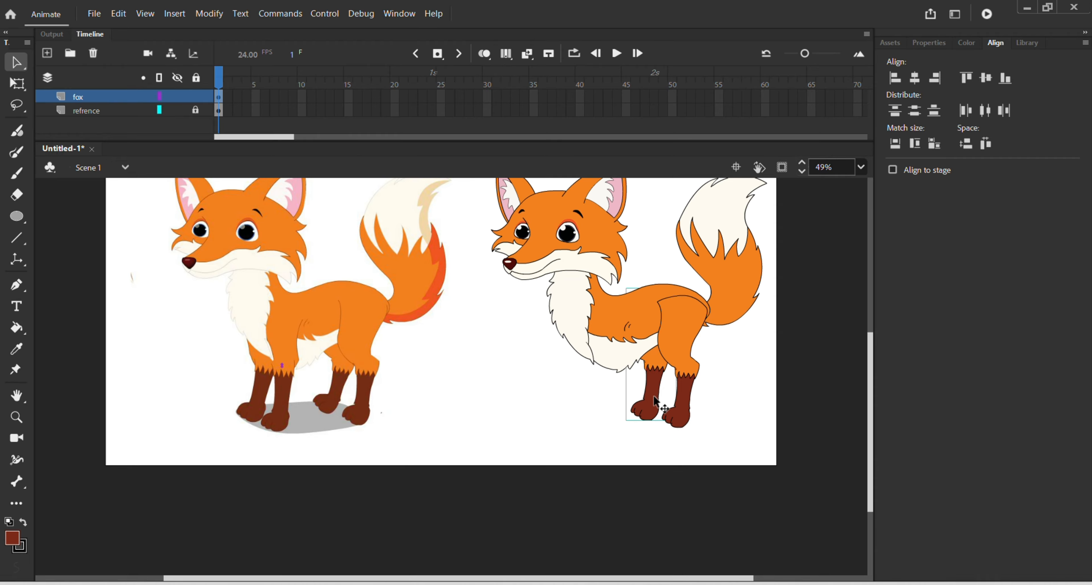
# Step: Rotate the copied far hind leg clockwise and reposition it so that it slants forward beneath the body
pyautogui.press('q')
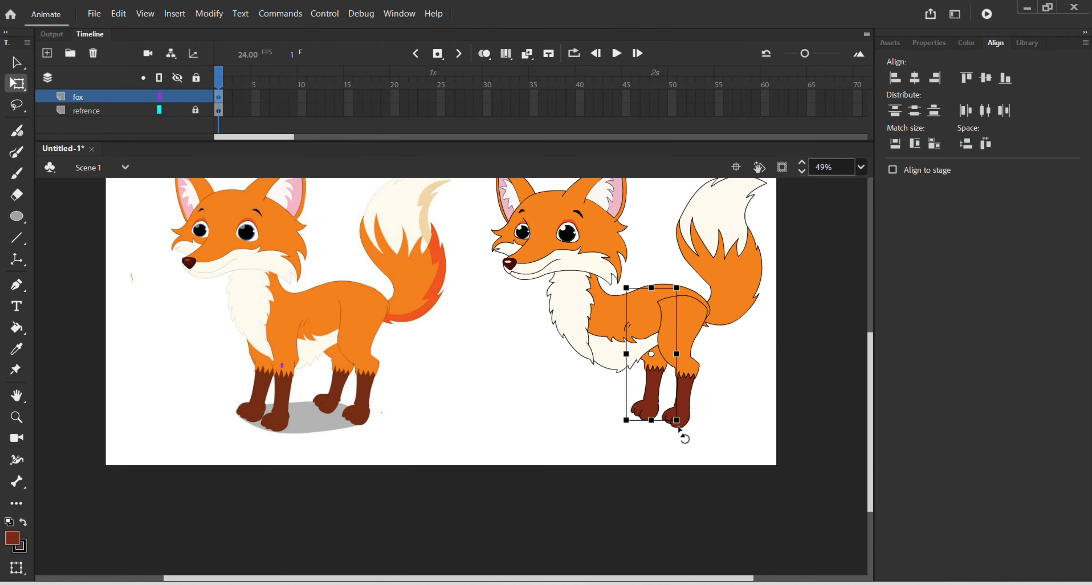
pyautogui.moveTo(677, 431); pyautogui.dragTo(657, 397)
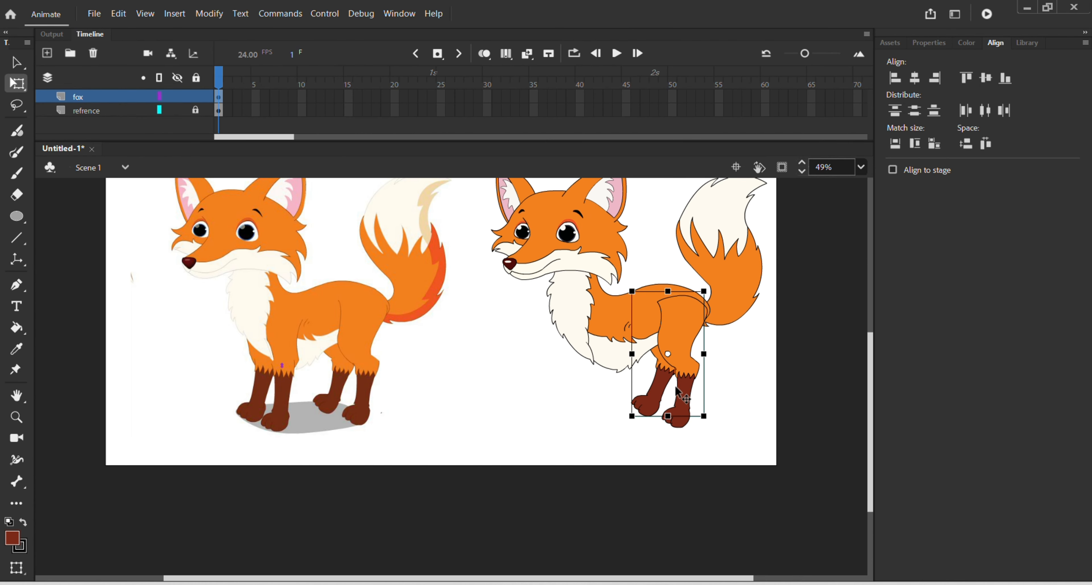
pyautogui.click(735, 379)
# Step: Inside the near hind leg's thigh group, delete the upper outline so the thigh blends into the body, then leave the group
pyautogui.click(676, 354)
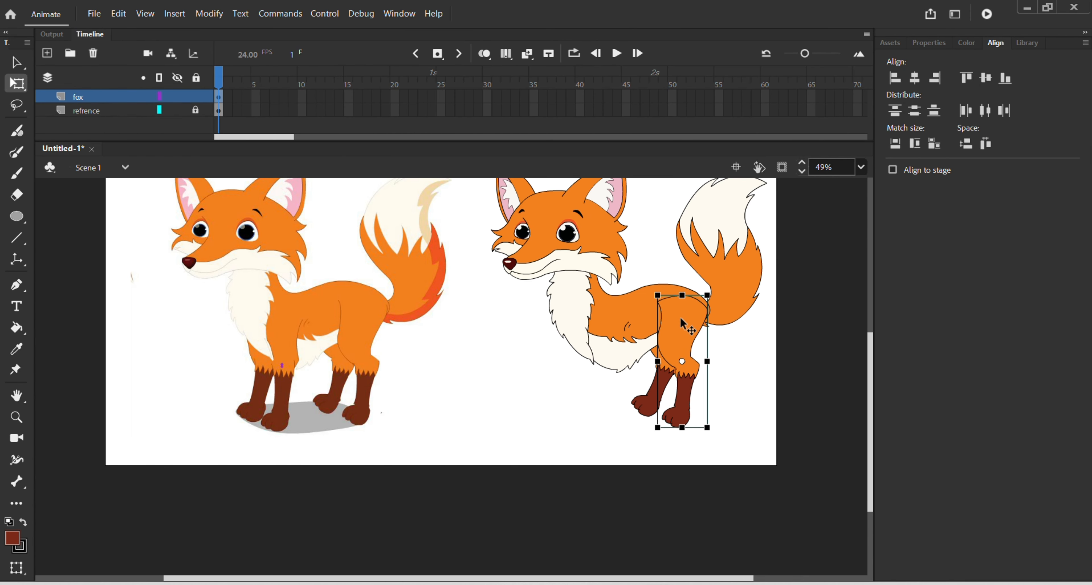
pyautogui.scroll(2, 681, 315)
pyautogui.doubleClick(682, 322)
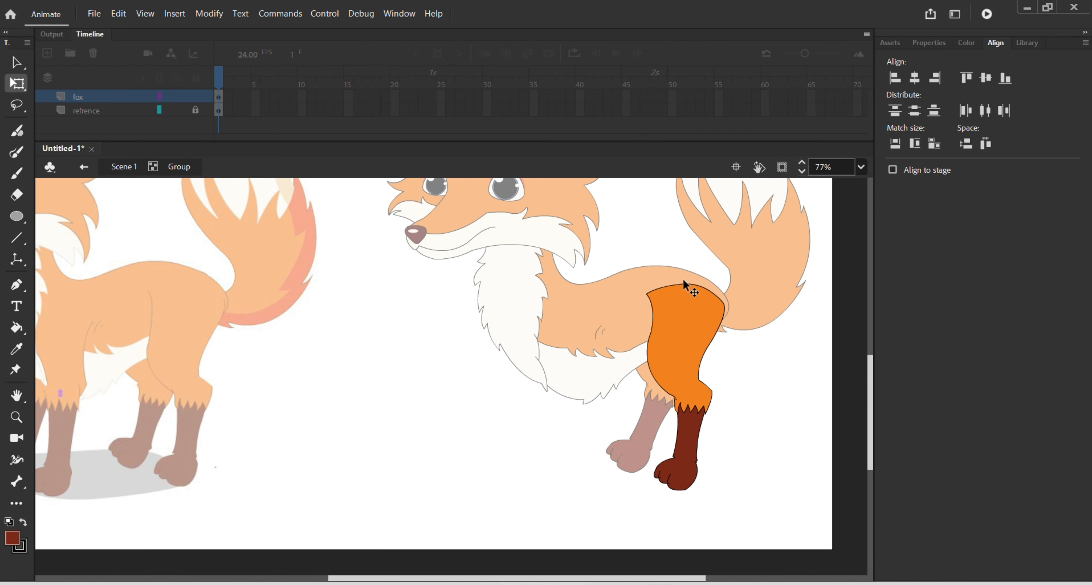
pyautogui.click(689, 295)
pyautogui.doubleClick(690, 297)
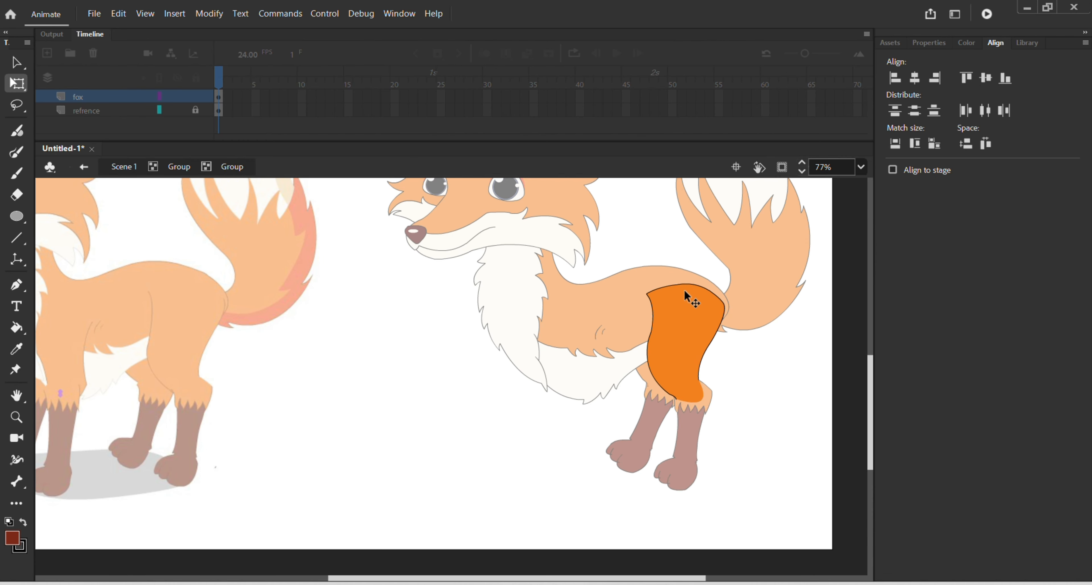
pyautogui.click(679, 284)
pyautogui.press('Delete')
pyautogui.doubleClick(749, 389)
pyautogui.click(748, 392)
pyautogui.doubleClick(749, 396)
pyautogui.scroll(-2, 747, 394)
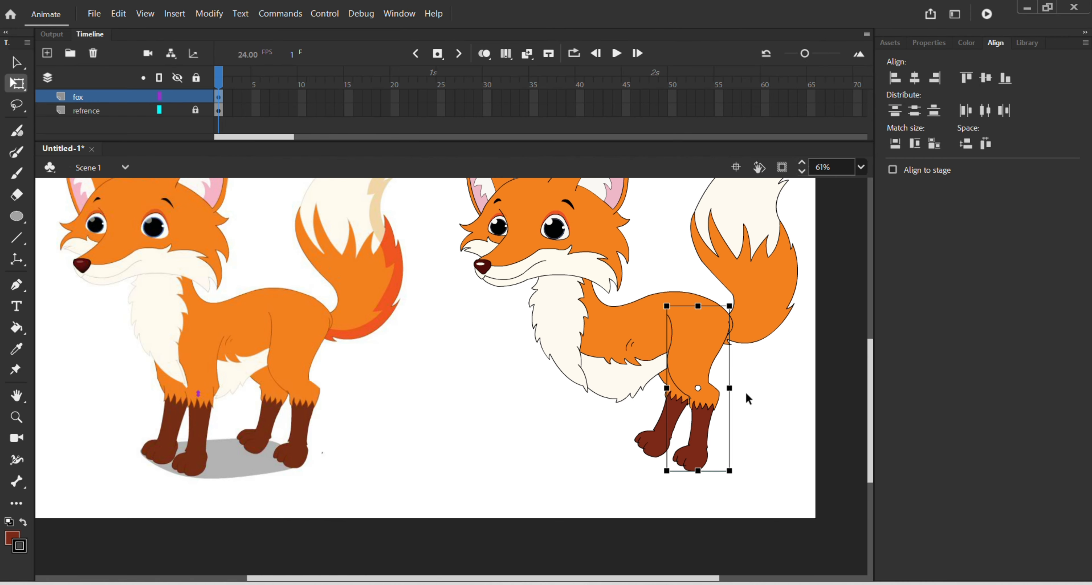
pyautogui.click(749, 391)
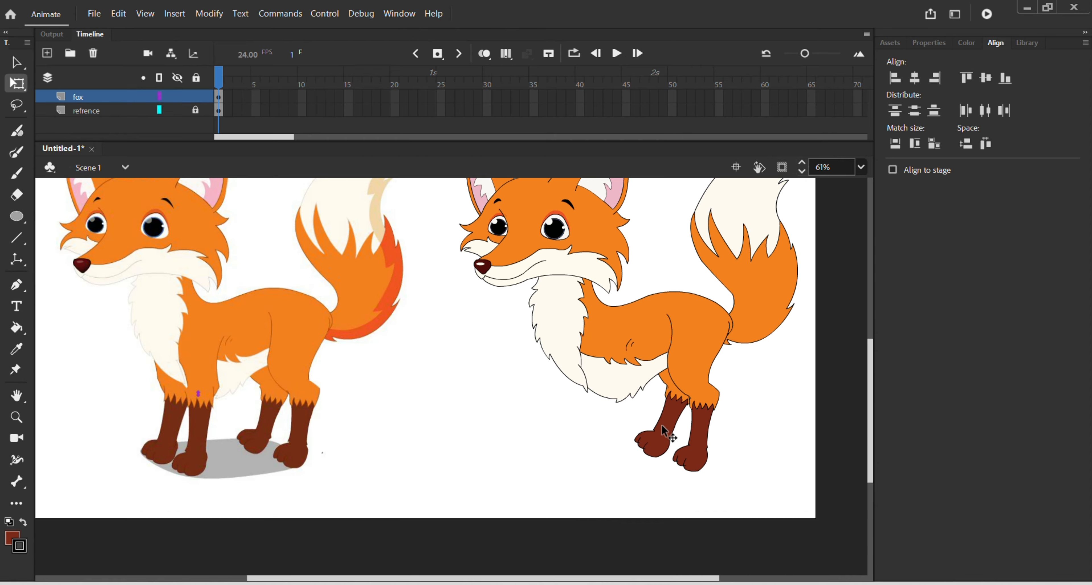
# Step: In a new group, trace the rear edge of the reference's near front leg from the elbow crease to the knee with the Pen tool
pyautogui.scroll(3, 169, 366)
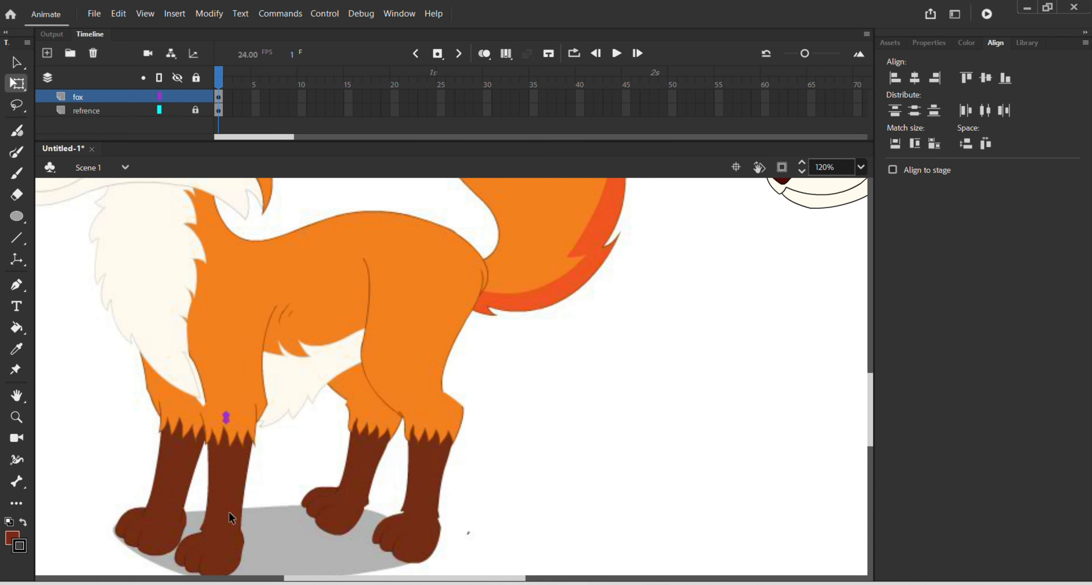
pyautogui.moveTo(237, 485); pyautogui.dragTo(244, 448)
pyautogui.doubleClick(245, 448)
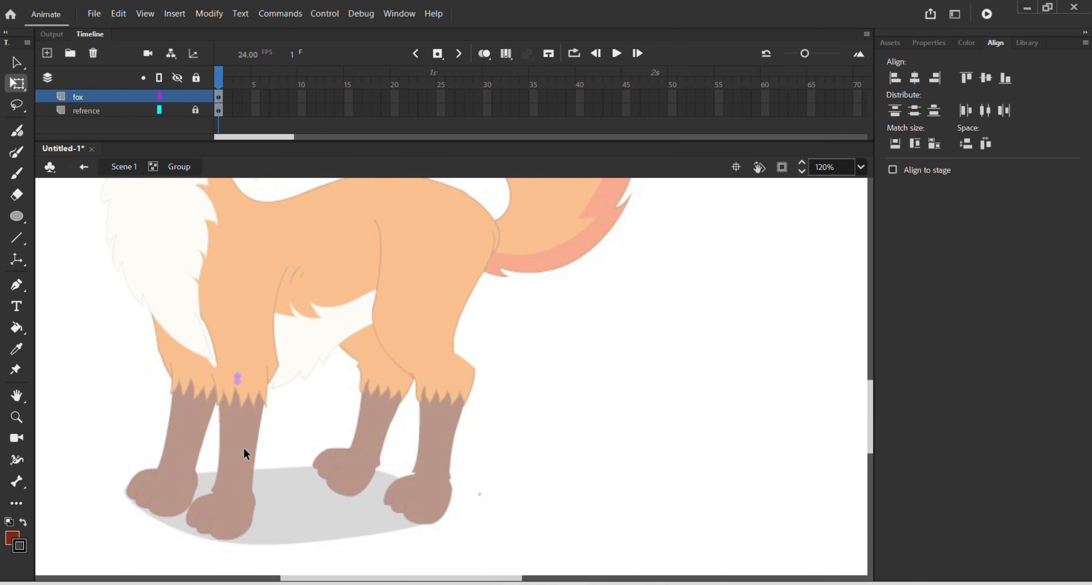
pyautogui.press('p')
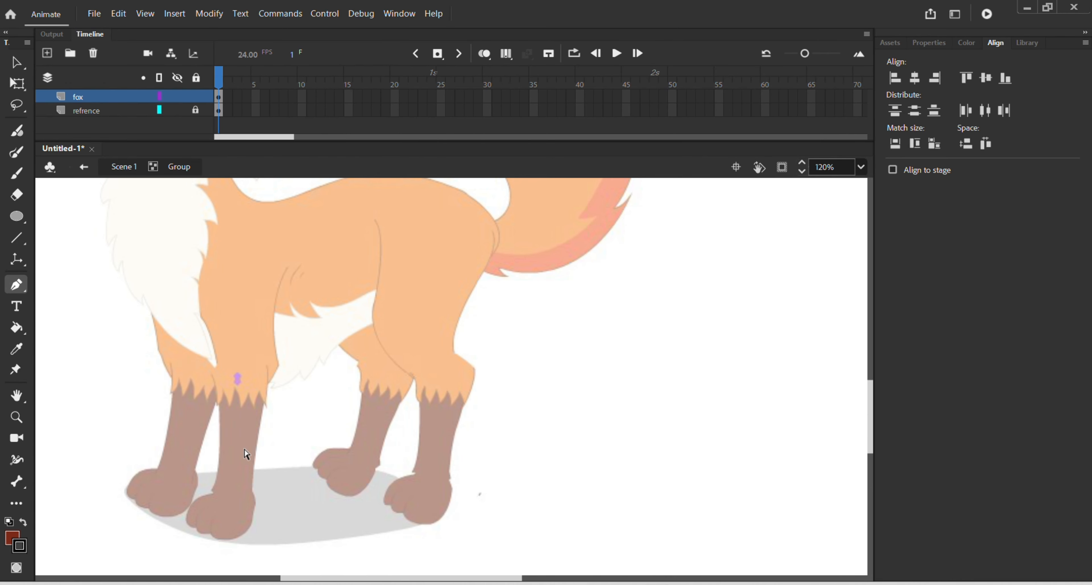
pyautogui.scroll(2, 276, 385)
pyautogui.moveTo(307, 355); pyautogui.dragTo(398, 351)
pyautogui.click(390, 205)
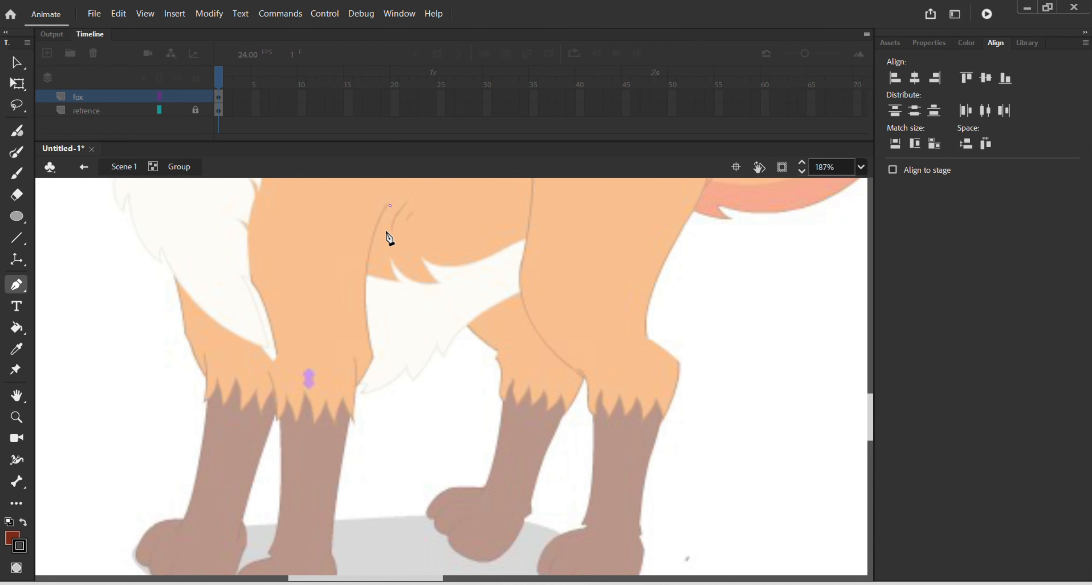
pyautogui.moveTo(373, 356); pyautogui.dragTo(402, 441)
pyautogui.click(374, 358)
pyautogui.moveTo(345, 390); pyautogui.dragTo(325, 400)
pyautogui.click(345, 391)
# Step: Trace the short vertical knee line and the zigzag fur border across the front leg
pyautogui.click(354, 359)
pyautogui.click(351, 419)
pyautogui.click(343, 399)
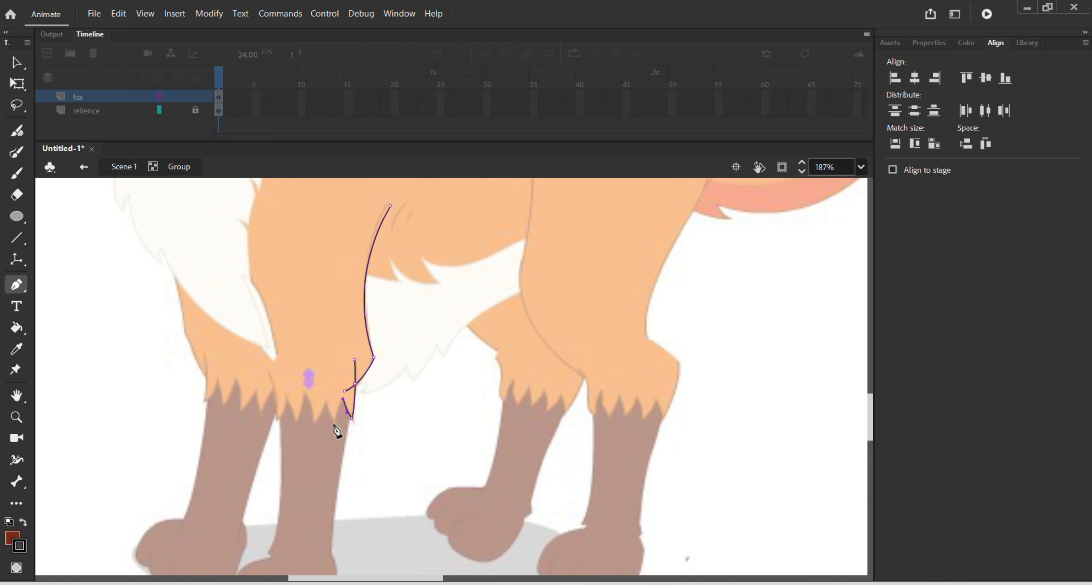
pyautogui.click(333, 422)
pyautogui.click(326, 405)
pyautogui.click(312, 423)
pyautogui.click(302, 393)
pyautogui.click(297, 419)
pyautogui.click(277, 419)
pyautogui.hotkey('ctrl', 'z')
pyautogui.click(285, 397)
pyautogui.click(276, 421)
# Step: Trace the front edge of the upper leg up to the shoulder and close its top with a rounded curve
pyautogui.click(275, 359)
pyautogui.click(252, 287)
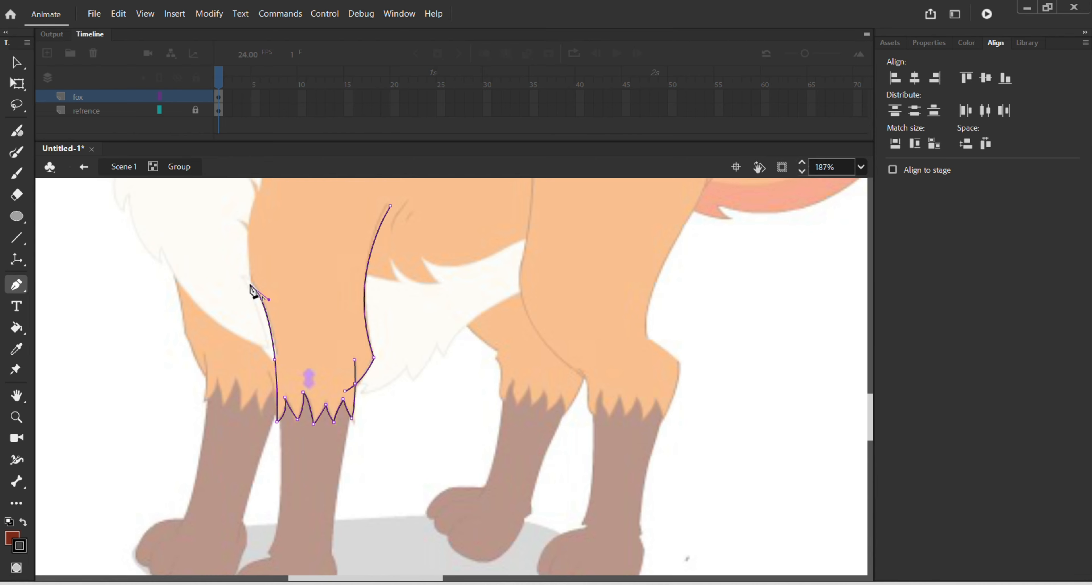
pyautogui.scroll(3, 253, 288)
pyautogui.moveTo(259, 321); pyautogui.dragTo(266, 299)
pyautogui.click(259, 320)
pyautogui.moveTo(390, 325); pyautogui.dragTo(376, 360)
# Step: Trace the lower front leg's rear edge from the fur border down around the heel and along the sole
pyautogui.scroll(-6, 305, 405)
pyautogui.scroll(1, 296, 404)
pyautogui.click(364, 256)
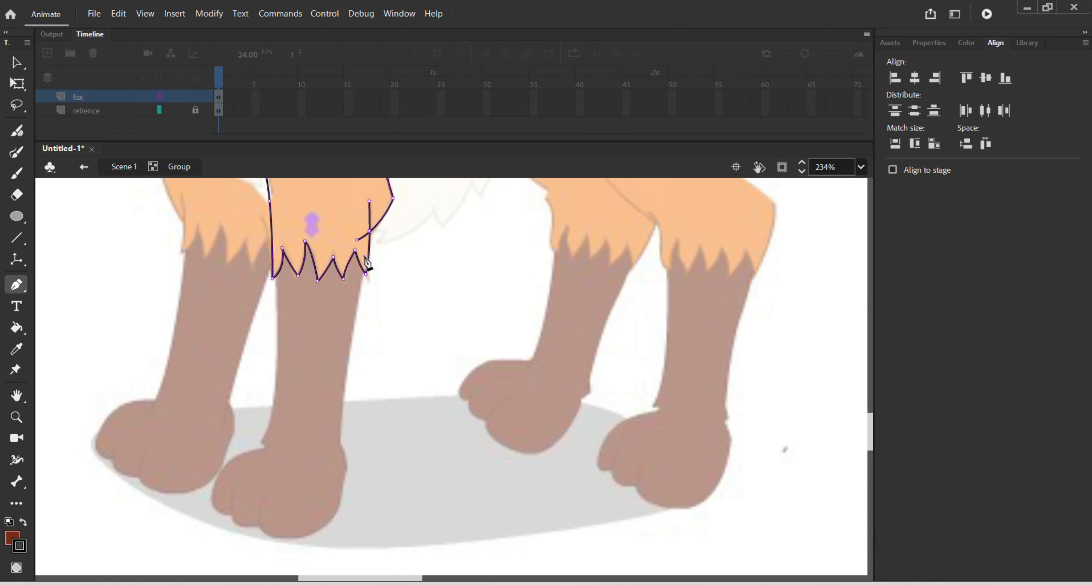
pyautogui.moveTo(340, 442); pyautogui.dragTo(340, 473)
pyautogui.click(340, 443)
pyautogui.click(344, 476)
pyautogui.click(341, 507)
pyautogui.moveTo(285, 538); pyautogui.dragTo(254, 532)
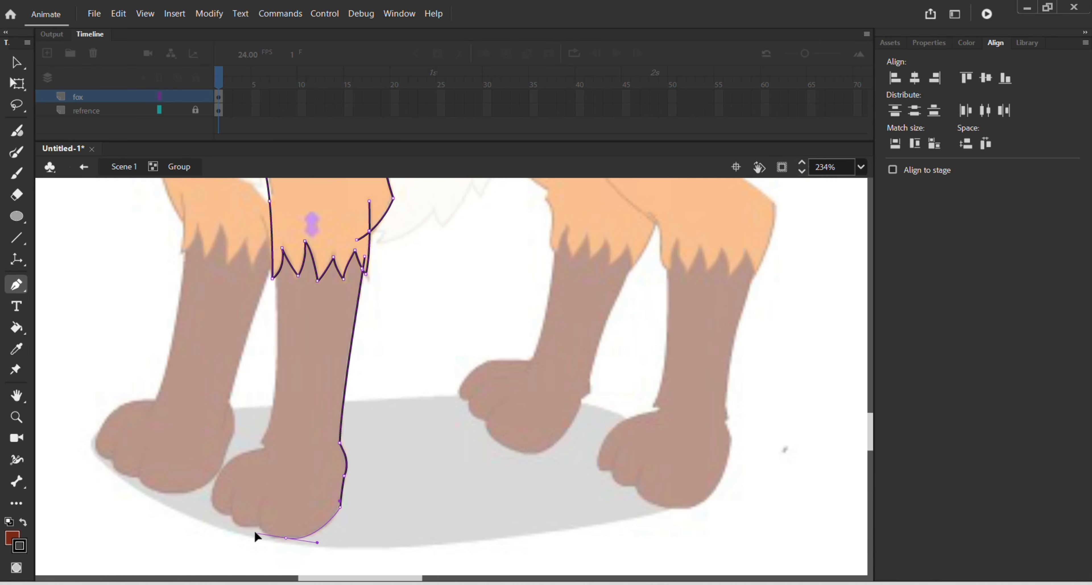
# Step: Trace the paw's toes and toe creases, then the front edge of the lower leg back up to the fur border
pyautogui.moveTo(266, 492); pyautogui.dragTo(288, 441)
pyautogui.doubleClick(266, 493)
pyautogui.click(270, 522)
pyautogui.moveTo(233, 493)
pyautogui.mouseDown()
pyautogui.moveTo(238, 449)
pyautogui.moveTo(250, 448)
pyautogui.moveTo(223, 459)
pyautogui.moveTo(245, 429)
pyautogui.mouseUp()
pyautogui.doubleClick(233, 493)
pyautogui.click(239, 512)
pyautogui.click(222, 470)
pyautogui.moveTo(266, 449)
pyautogui.mouseDown()
pyautogui.moveTo(296, 449)
pyautogui.moveTo(258, 440)
pyautogui.mouseUp()
pyautogui.click(266, 449)
pyautogui.click(261, 441)
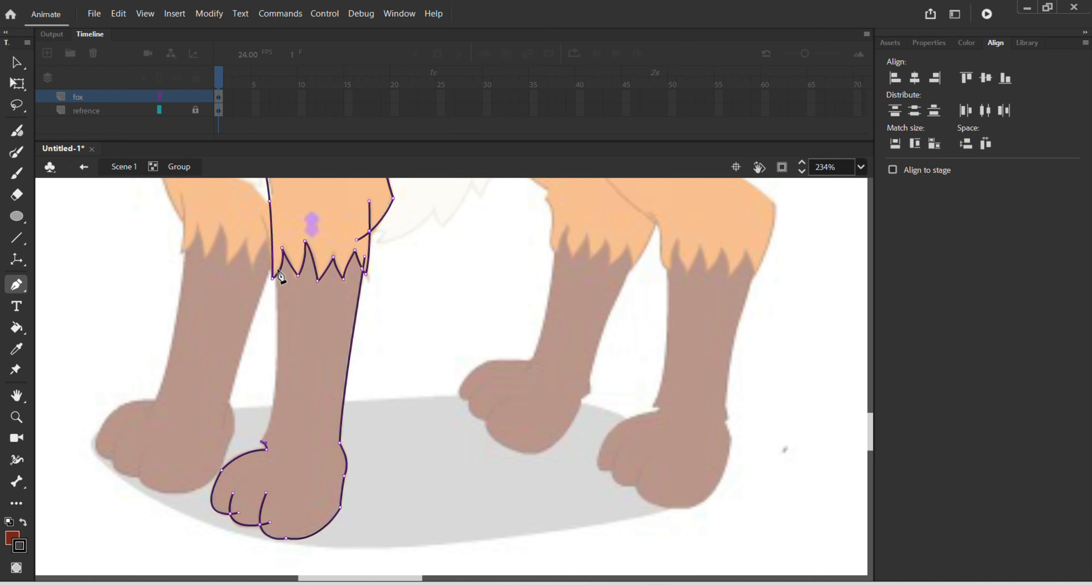
pyautogui.moveTo(274, 254); pyautogui.dragTo(263, 184)
# Step: Delete the overshooting end of the rear curve where it crosses the vertical line at the knee
pyautogui.press('v')
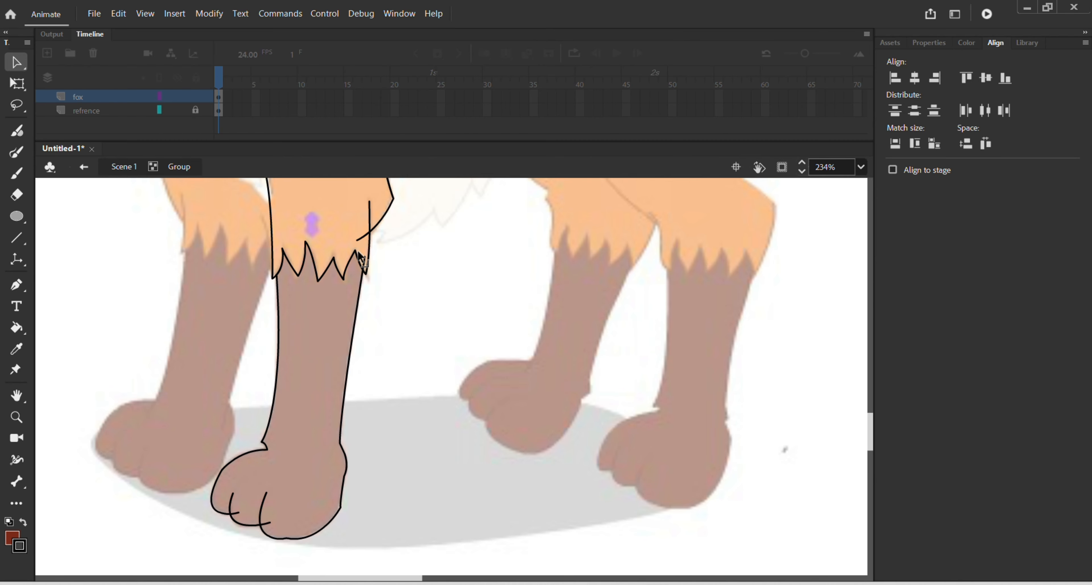
pyautogui.click(369, 226)
pyautogui.press('Delete')
pyautogui.hotkey('ctrl', 'z')
pyautogui.click(361, 239)
pyautogui.press('Delete')
# Step: Leave the group and move the traced front leg off the reference into the empty area beside it
pyautogui.scroll(-1, 367, 296)
pyautogui.scroll(-4, 366, 296)
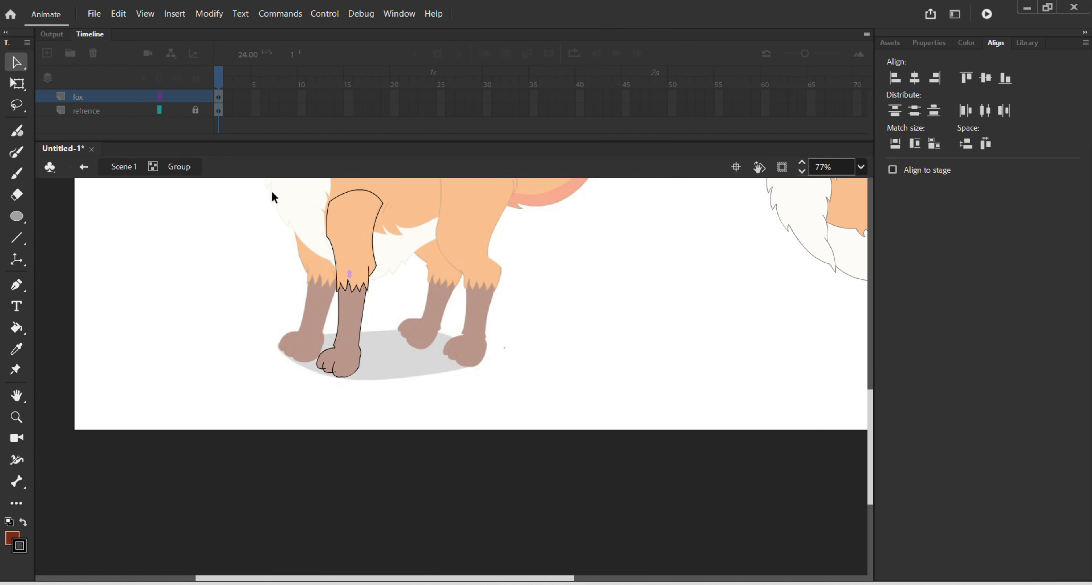
pyautogui.moveTo(304, 185); pyautogui.dragTo(414, 406)
pyautogui.doubleClick(420, 359)
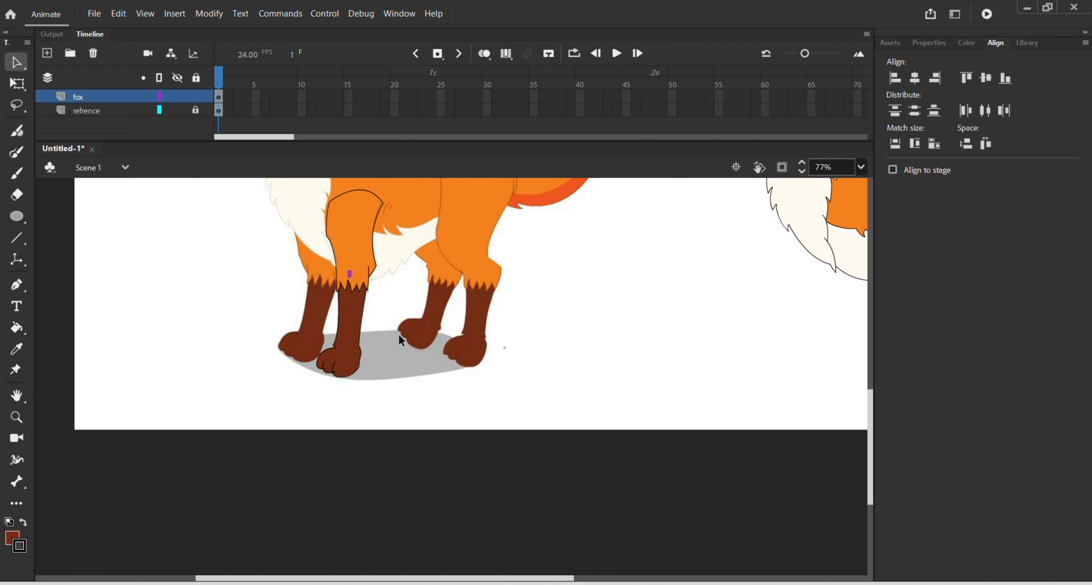
pyautogui.moveTo(366, 312); pyautogui.dragTo(652, 317)
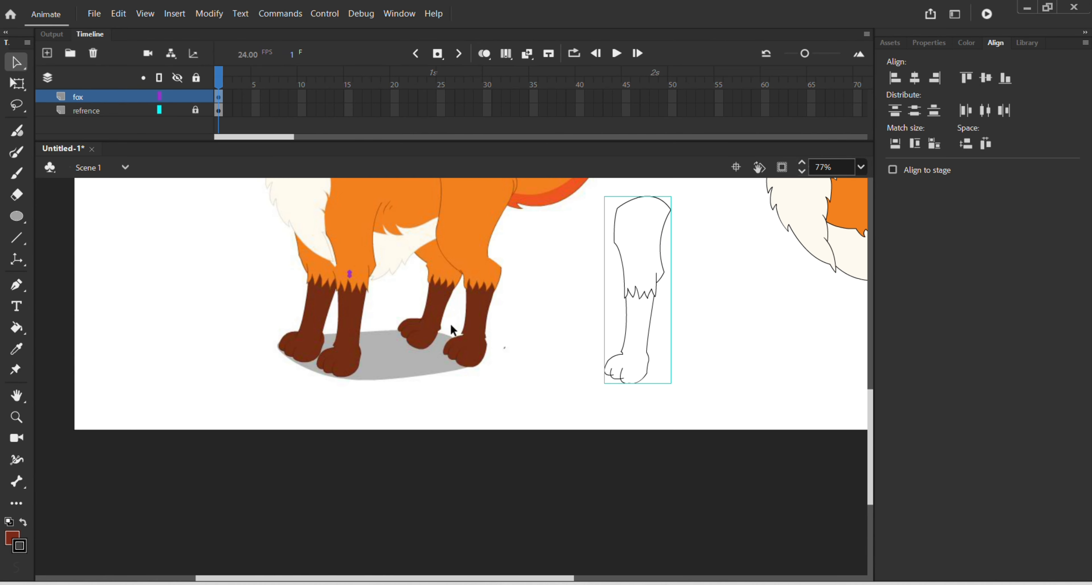
# Step: Sample the orange of the reference's upper front leg and fill the traced upper leg with it
pyautogui.press('i')
pyautogui.click(361, 270)
pyautogui.press('v')
pyautogui.doubleClick(656, 293)
pyautogui.press('k')
pyautogui.click(641, 285)
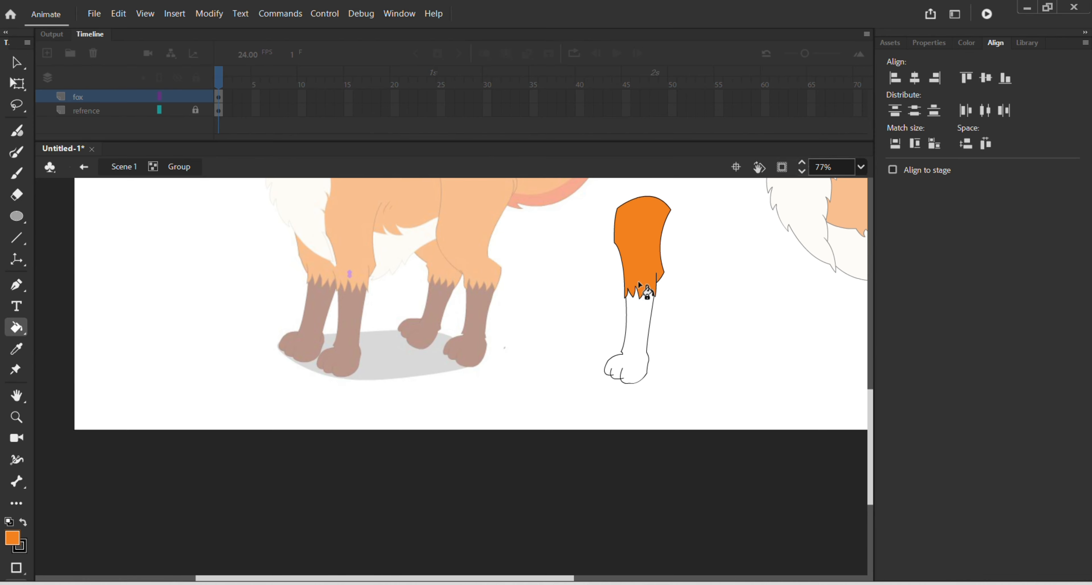
# Step: Sample the dark brown of the reference's lower front leg and fill the traced lower leg and paw with it
pyautogui.press('v')
pyautogui.doubleClick(338, 330)
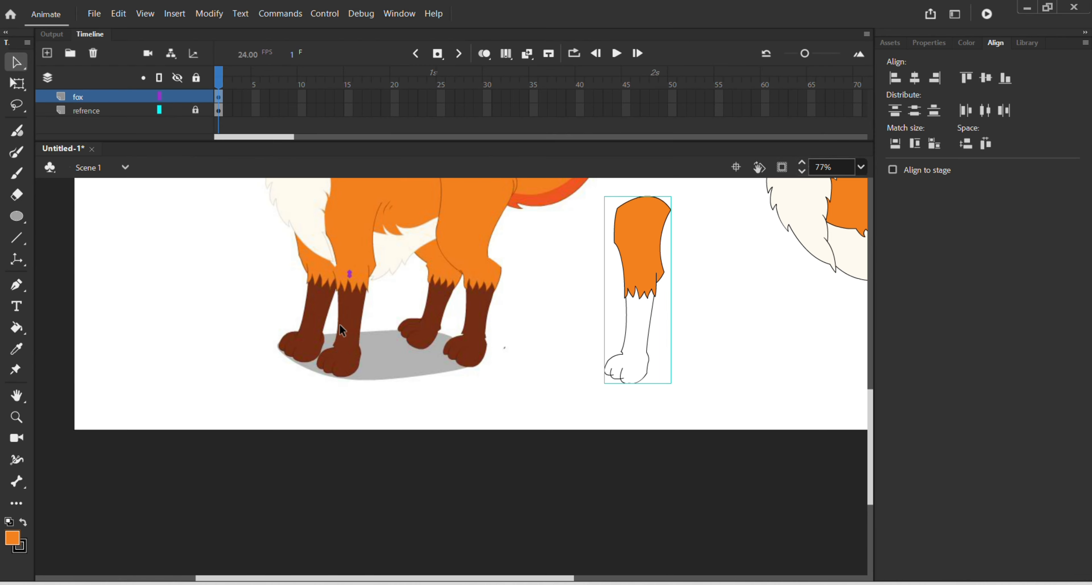
pyautogui.press('i')
pyautogui.click(350, 327)
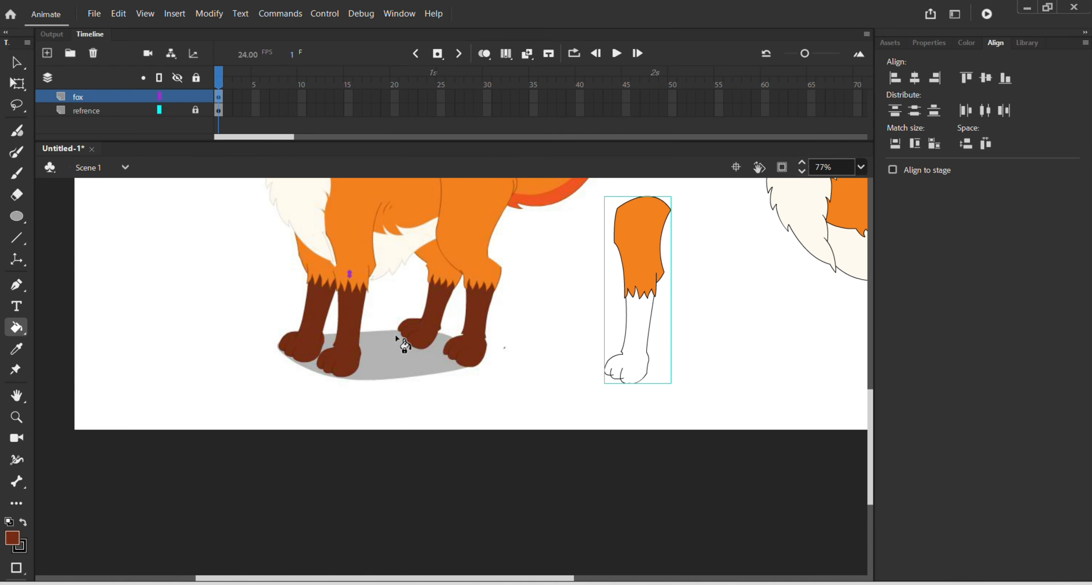
pyautogui.press('v')
pyautogui.click(620, 351)
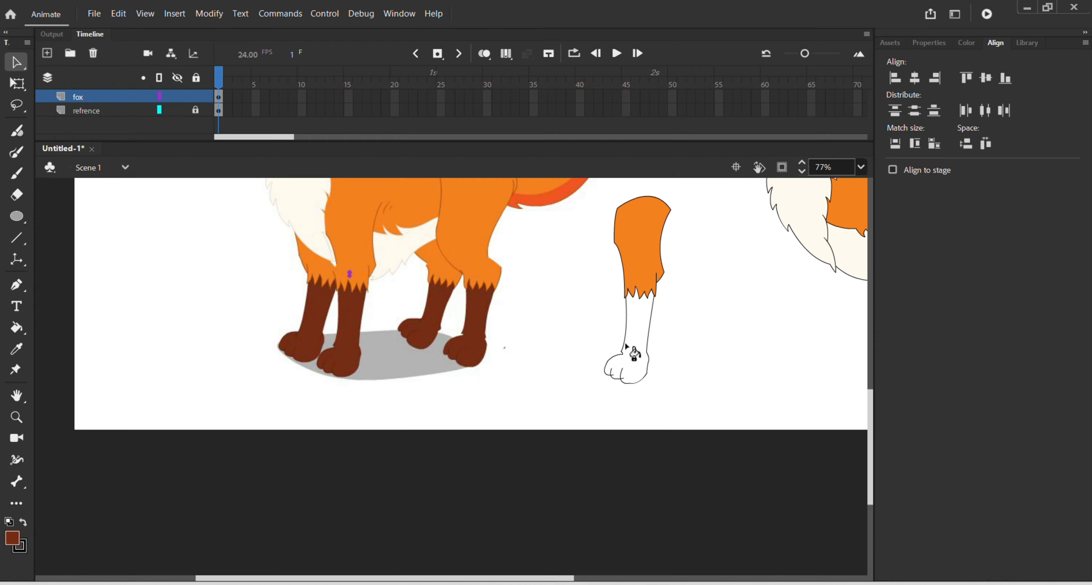
pyautogui.press('k')
pyautogui.press('v')
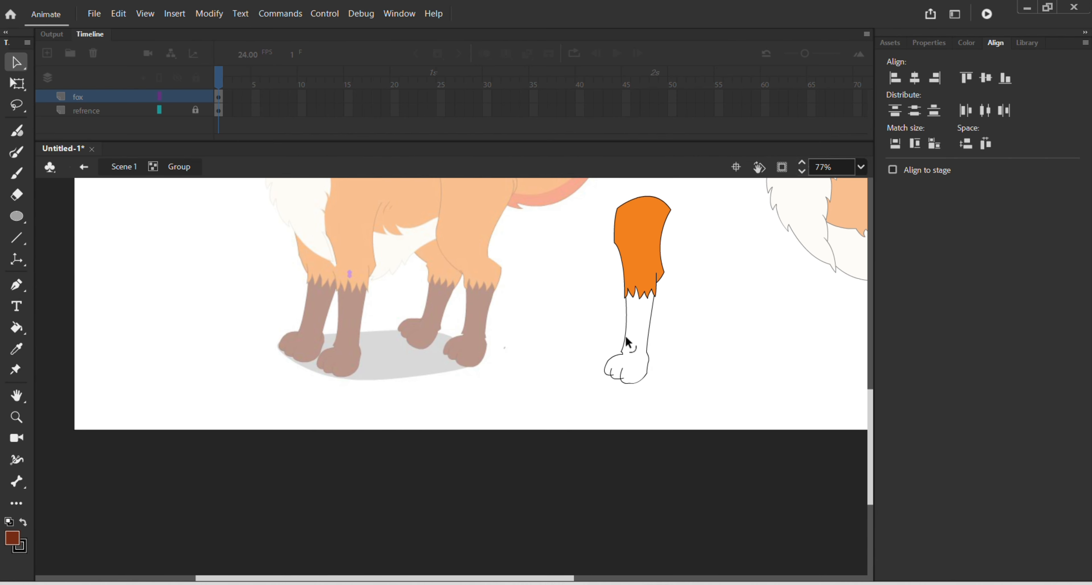
pyautogui.press('k')
pyautogui.click(645, 341)
pyautogui.press('v')
pyautogui.doubleClick(678, 342)
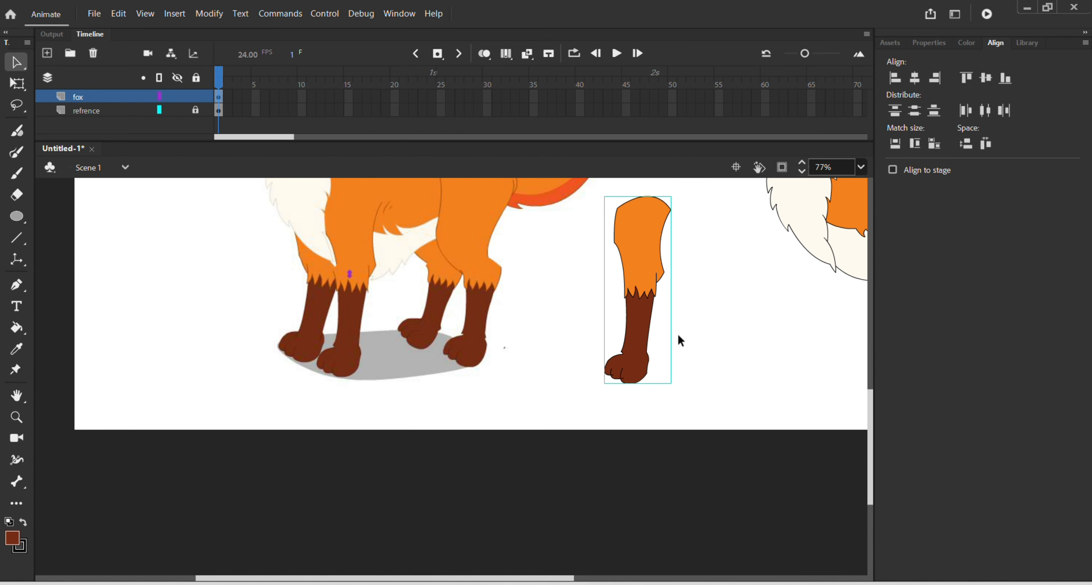
# Step: Inside the front leg's group, draw a straight line across the ankle to separate the paw from the lower leg
pyautogui.scroll(-2, 673, 333)
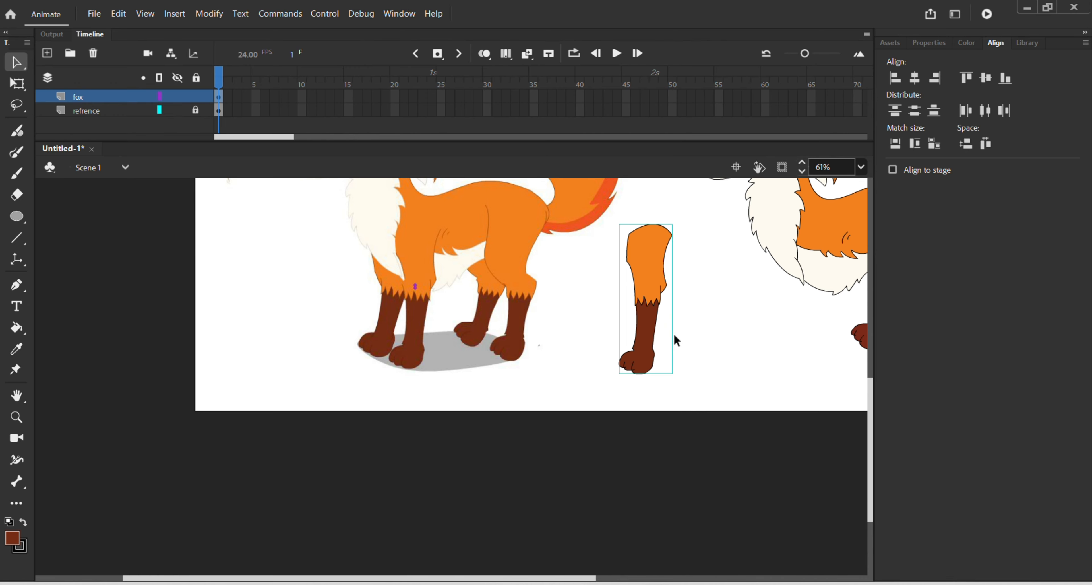
pyautogui.doubleClick(641, 278)
pyautogui.scroll(5, 675, 290)
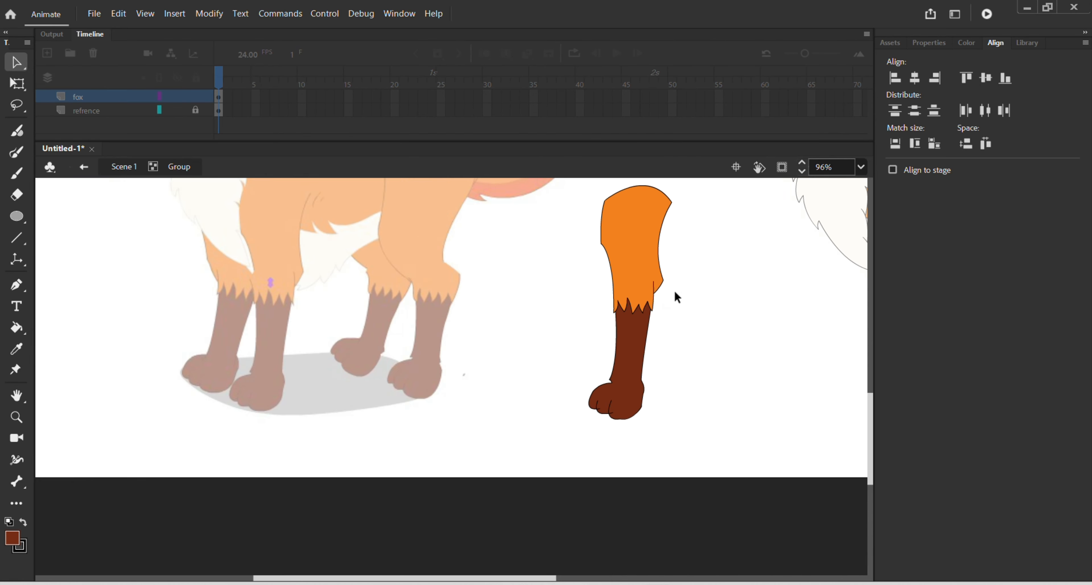
pyautogui.scroll(2, 690, 364)
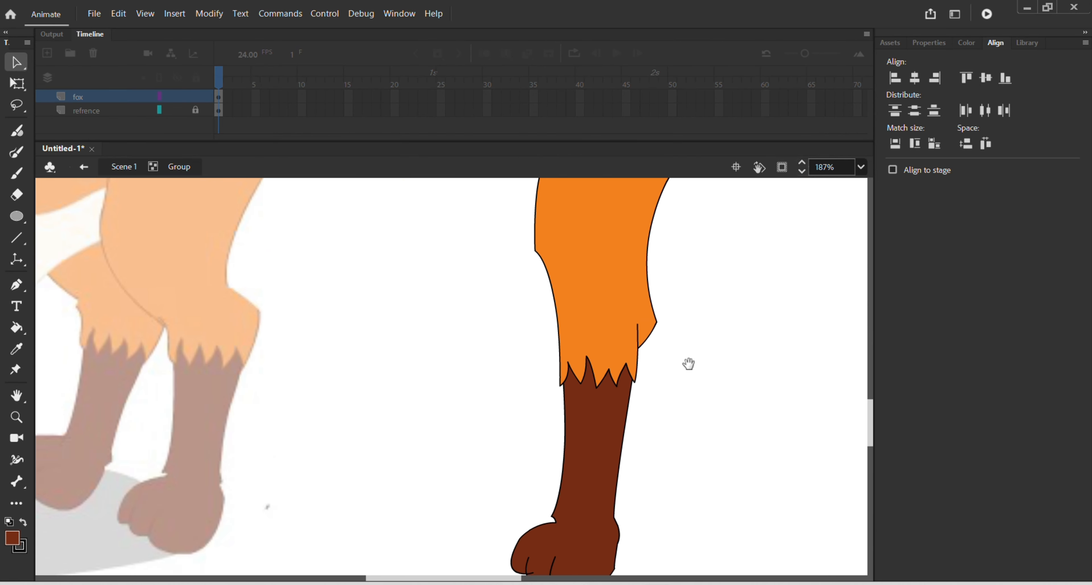
pyautogui.scroll(-4, 692, 368)
pyautogui.press('n')
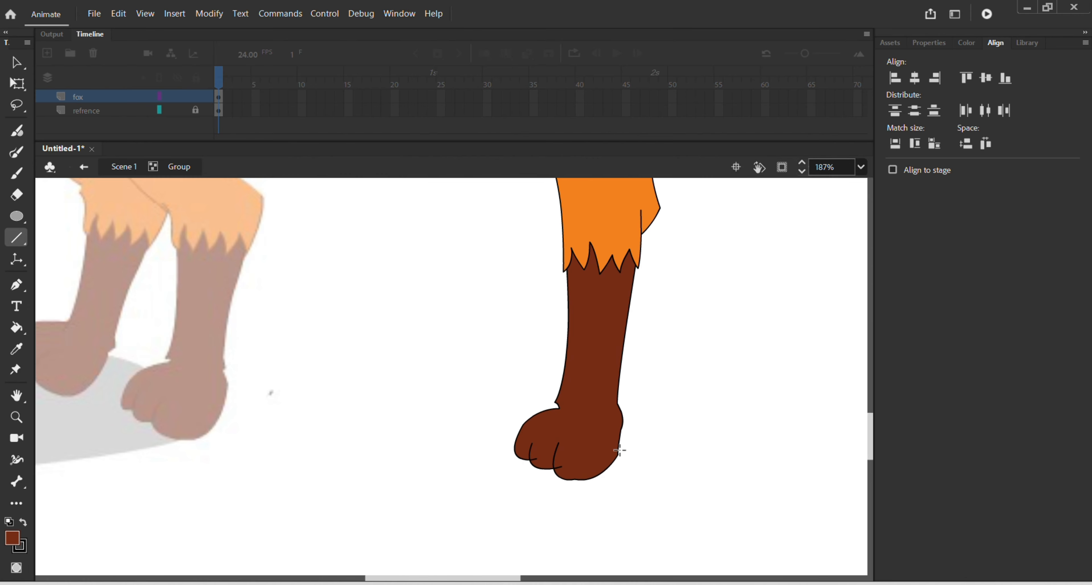
pyautogui.moveTo(558, 408); pyautogui.dragTo(620, 405)
# Step: Draw a straight line across the knee from the top of the vertical knee line to the front outline
pyautogui.scroll(3, 587, 288)
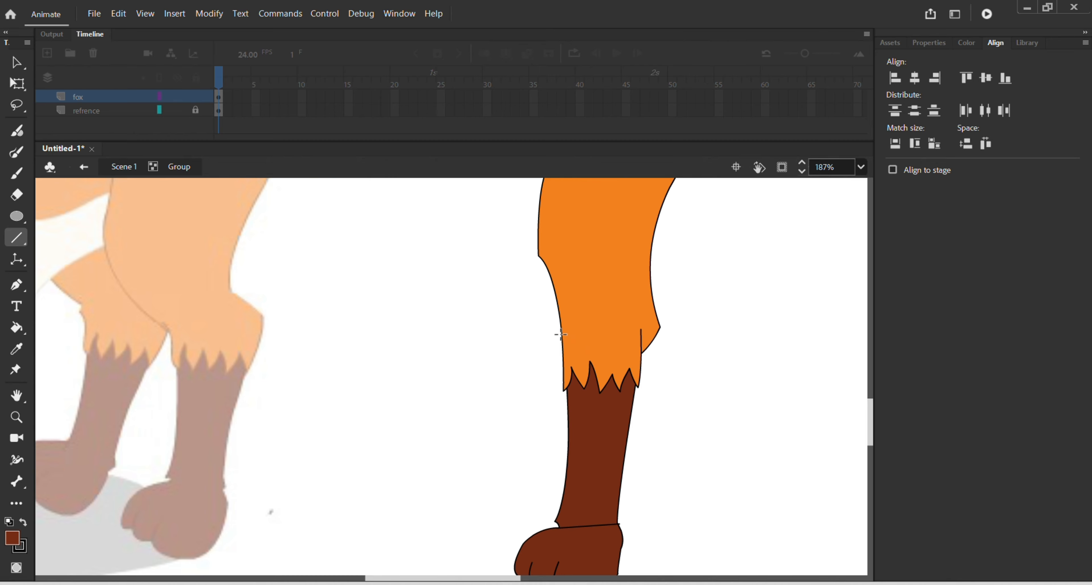
pyautogui.moveTo(560, 329); pyautogui.dragTo(643, 330)
pyautogui.hotkey('ctrl', 'z')
pyautogui.moveTo(641, 329); pyautogui.dragTo(561, 329)
pyautogui.press('v')
# Step: Adjust the knee line's rear end at the vertical line, and group the upper leg's fill with its outline
pyautogui.scroll(3, 603, 348)
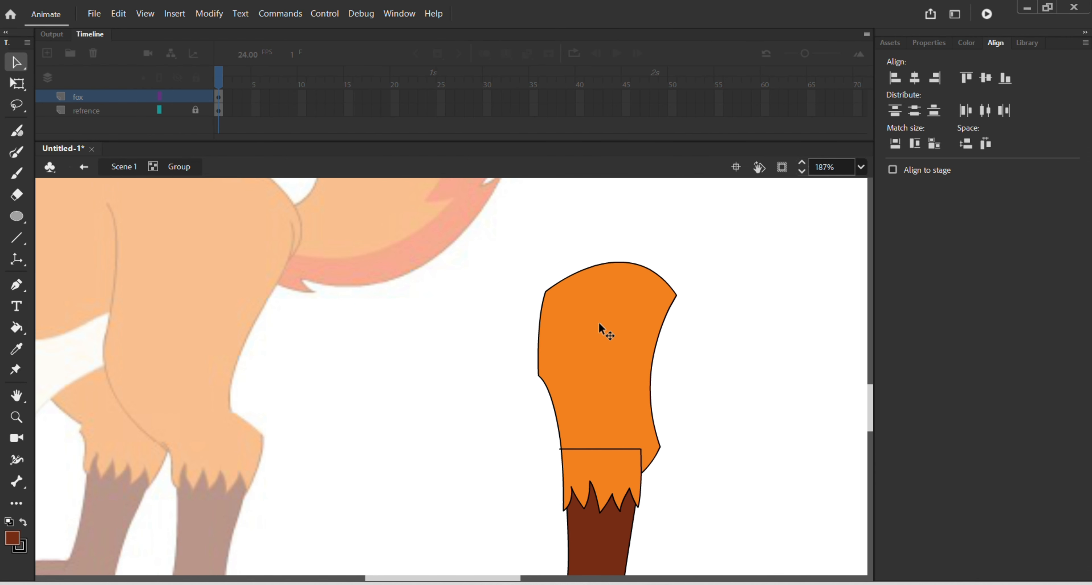
pyautogui.click(600, 324)
pyautogui.click(732, 400)
pyautogui.scroll(3, 645, 452)
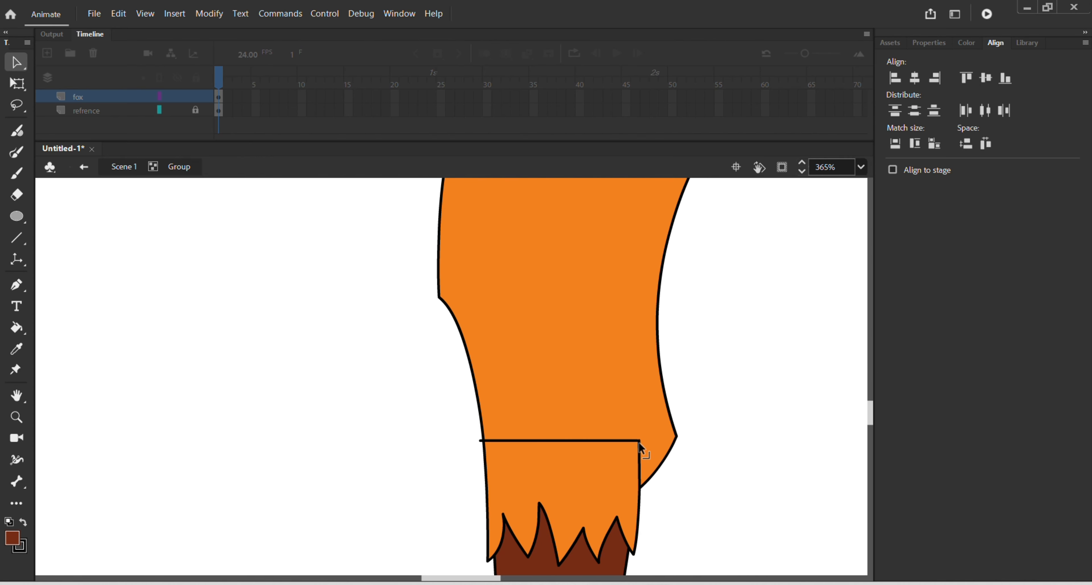
pyautogui.moveTo(639, 440); pyautogui.dragTo(640, 442)
pyautogui.doubleClick(564, 368)
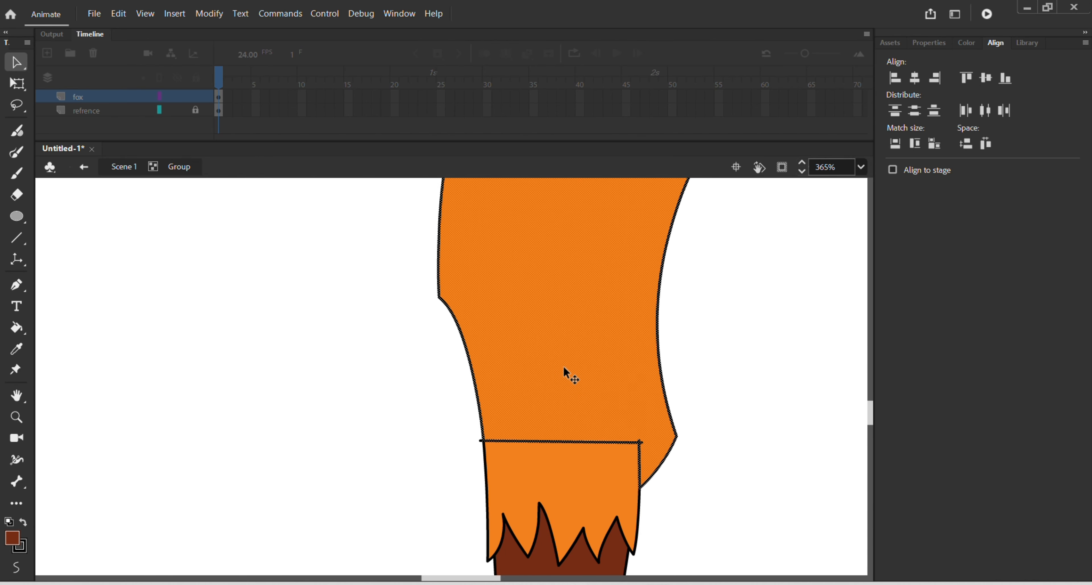
pyautogui.hotkey('ctrl', 'g')
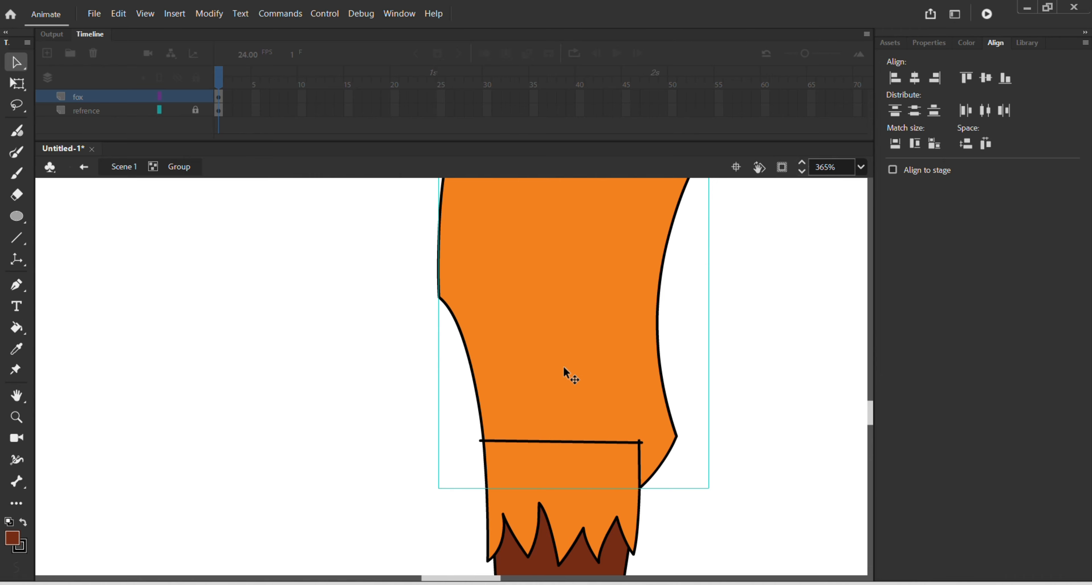
# Step: Group the front paw's fill with its outline below the ankle line
pyautogui.scroll(-10, 566, 372)
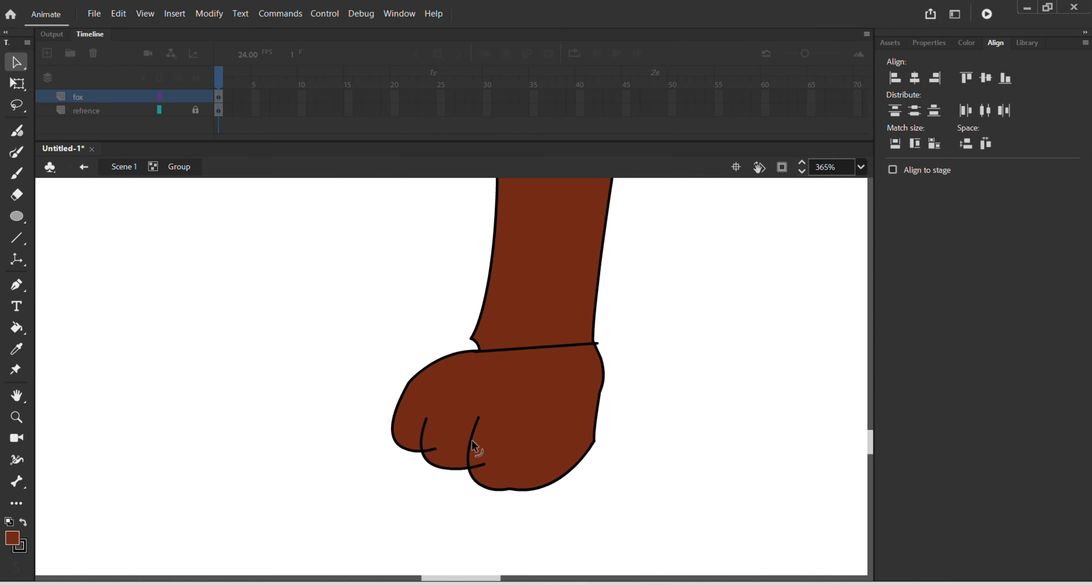
pyautogui.doubleClick(522, 406)
pyautogui.hotkey('ctrl', 'g')
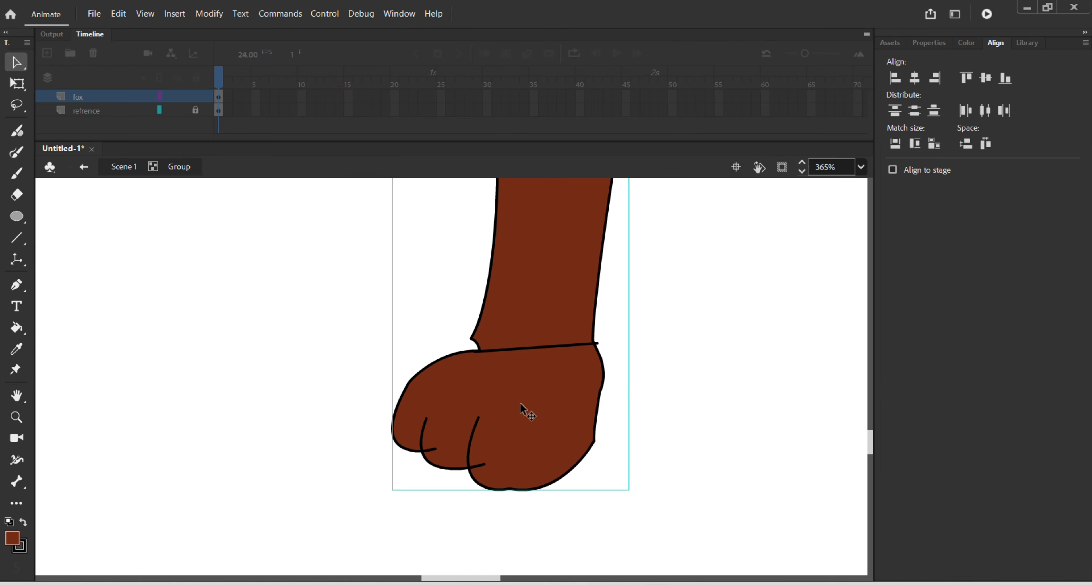
# Step: Inside the front paw's group, delete the two stray line ends that overshoot the toes
pyautogui.doubleClick(528, 413)
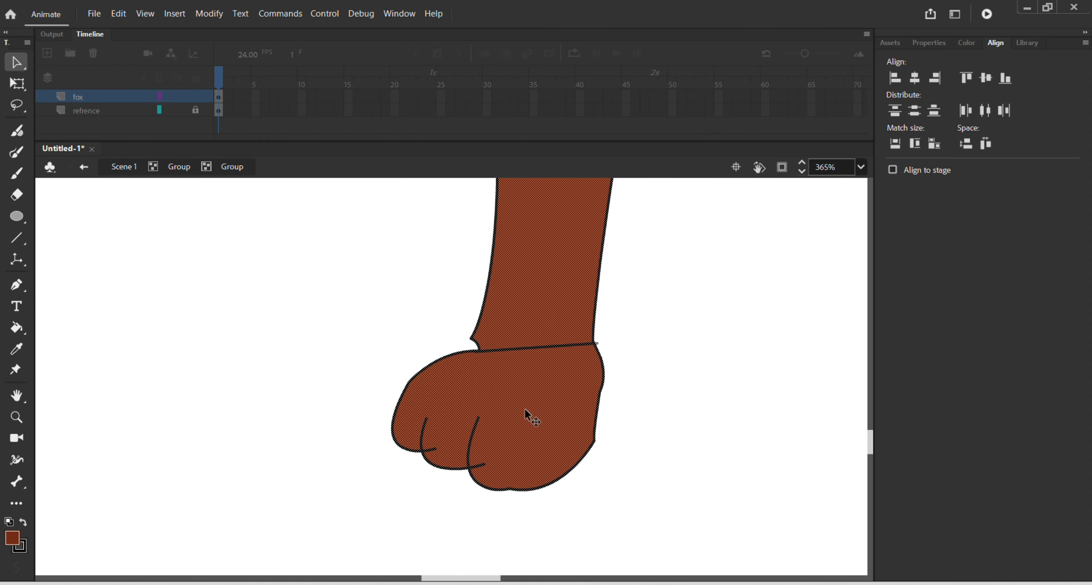
pyautogui.click(657, 417)
pyautogui.click(478, 465)
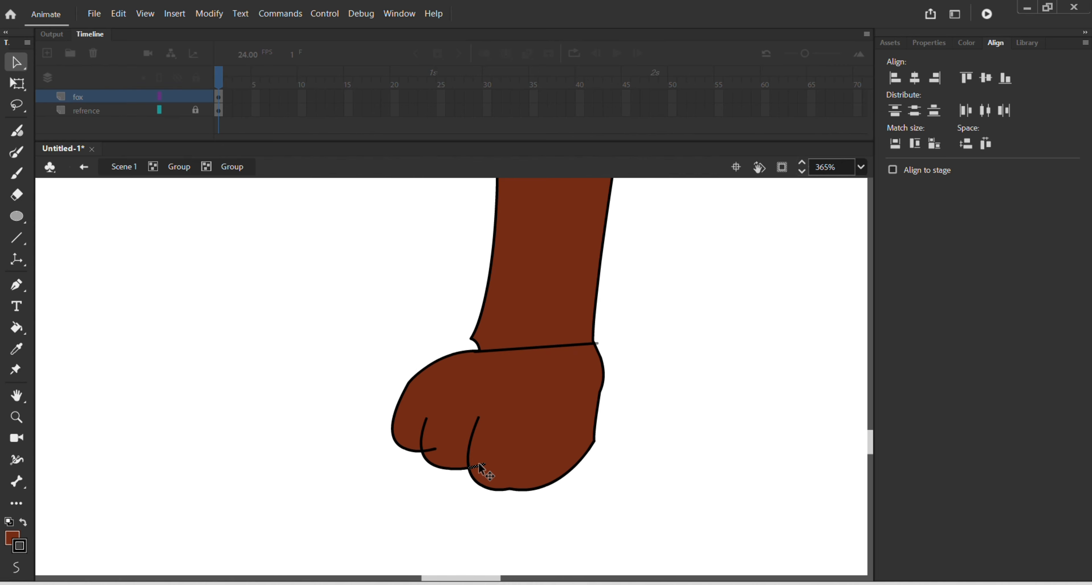
pyautogui.press('Delete')
pyautogui.press('Delete')
pyautogui.doubleClick(627, 411)
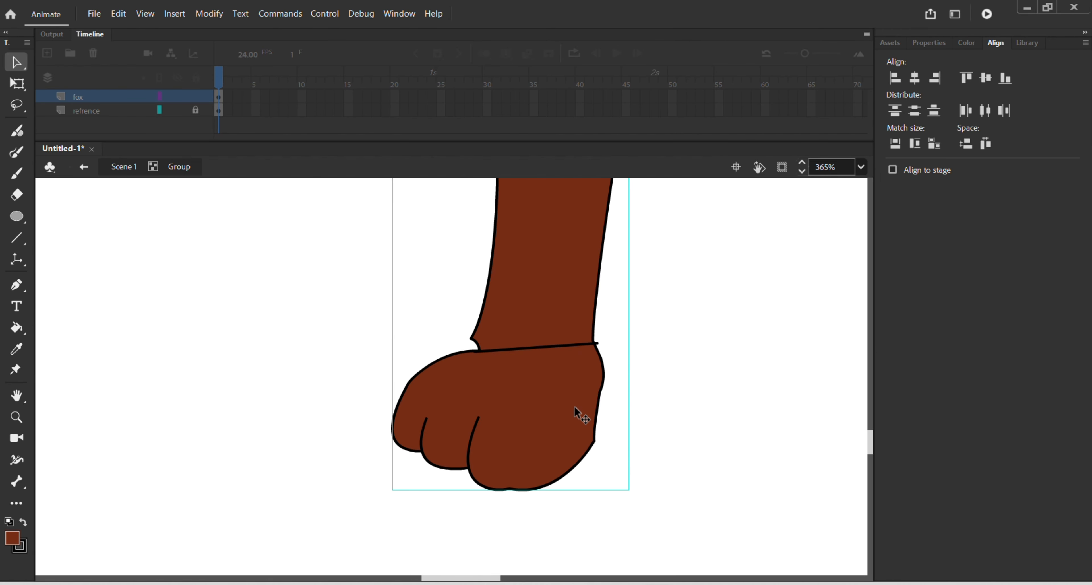
# Step: Ungroup the brown lower leg and paw so their shapes sit directly in the front leg's group
pyautogui.scroll(3, 575, 408)
pyautogui.doubleClick(578, 501)
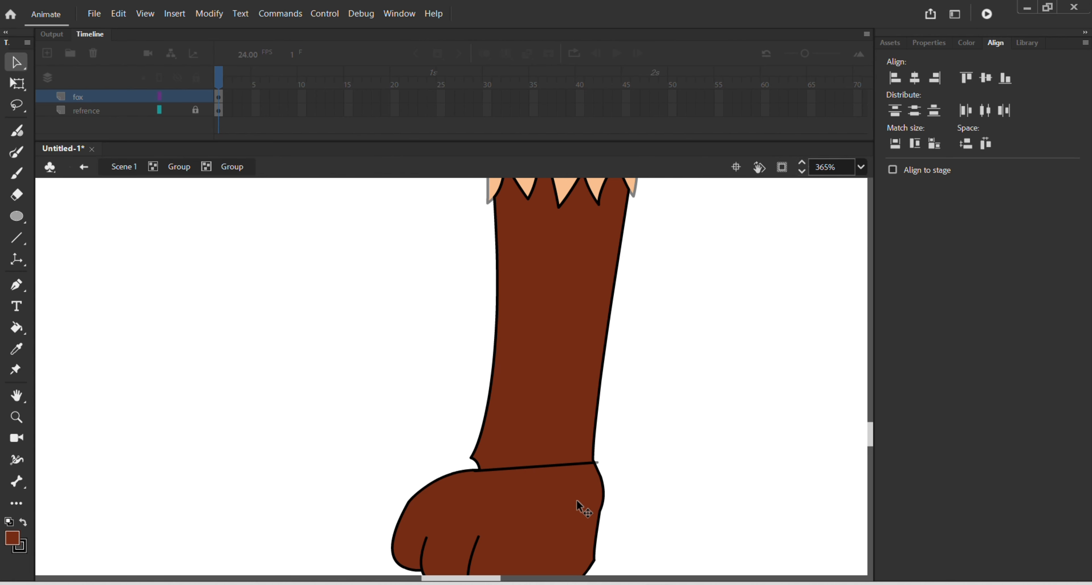
pyautogui.click(578, 503)
pyautogui.scroll(2, 605, 478)
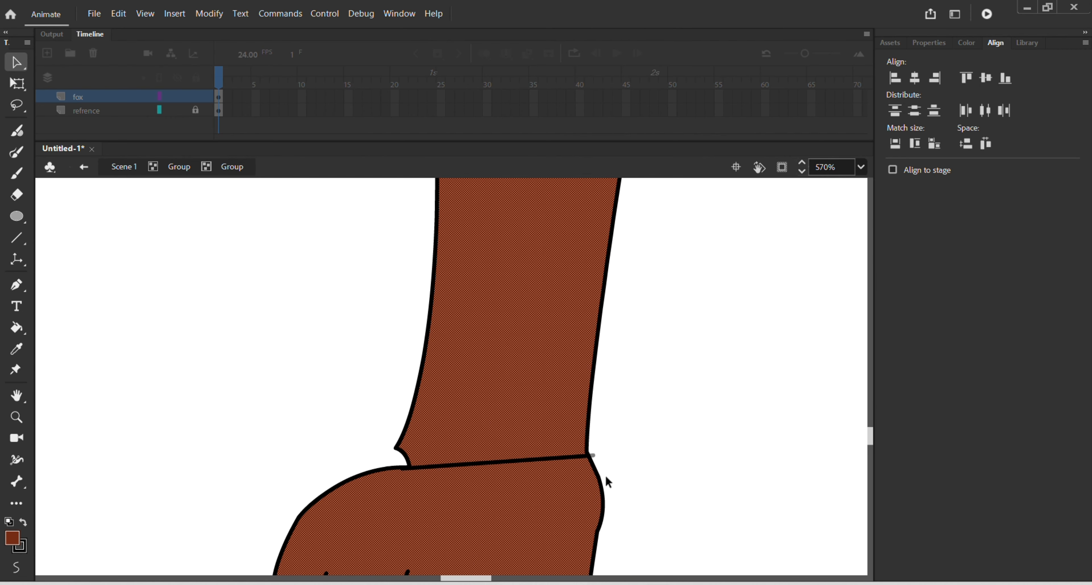
pyautogui.click(626, 467)
pyautogui.scroll(-4, 568, 459)
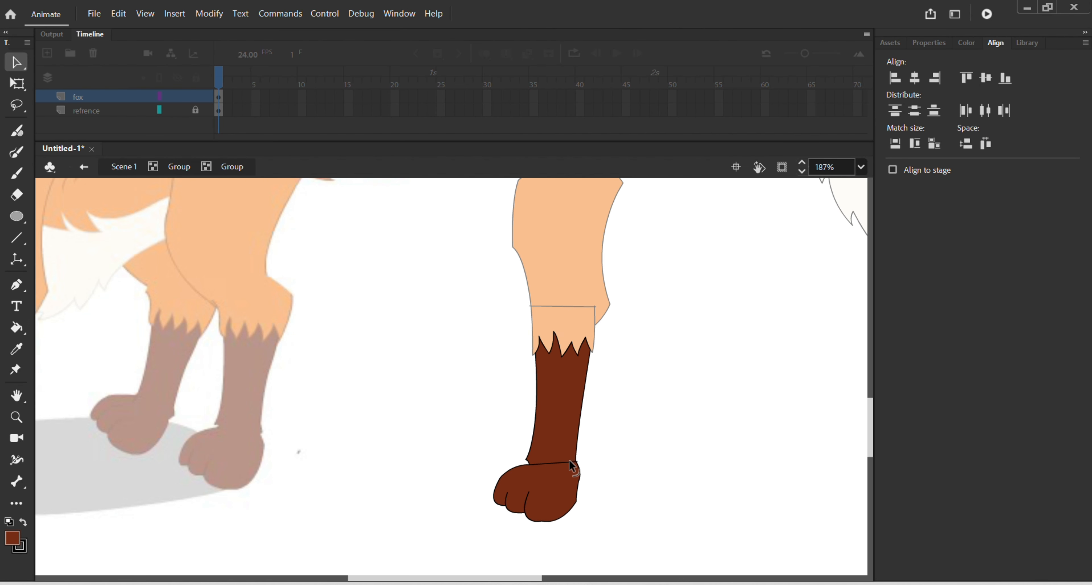
pyautogui.doubleClick(599, 452)
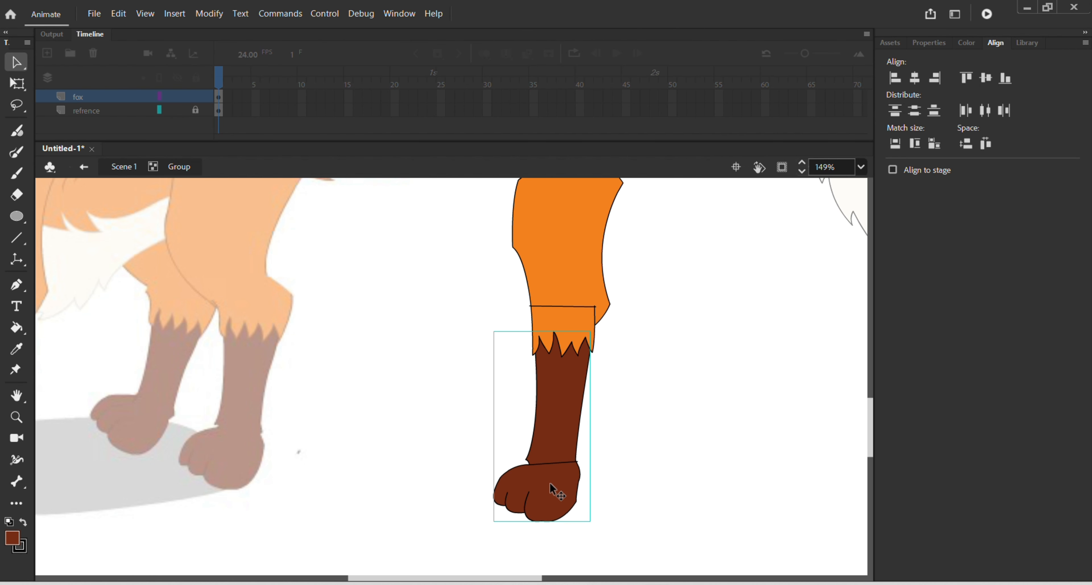
pyautogui.click(631, 436)
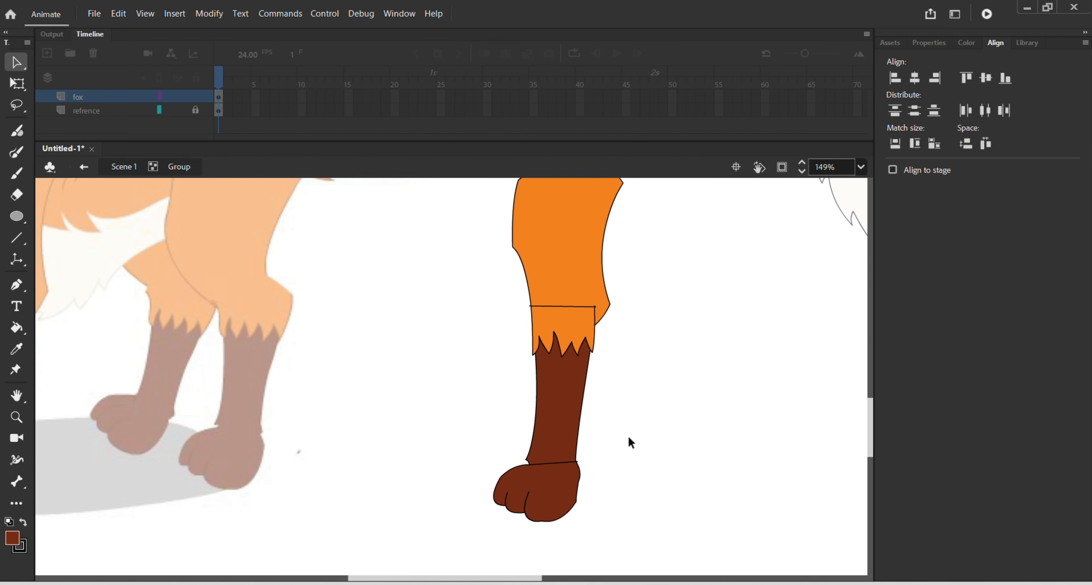
pyautogui.click(536, 485)
pyautogui.click(634, 425)
# Step: Extend the ankle line's front end slightly past the ankle outline, and group only the paw's fill with its outline
pyautogui.scroll(5, 551, 494)
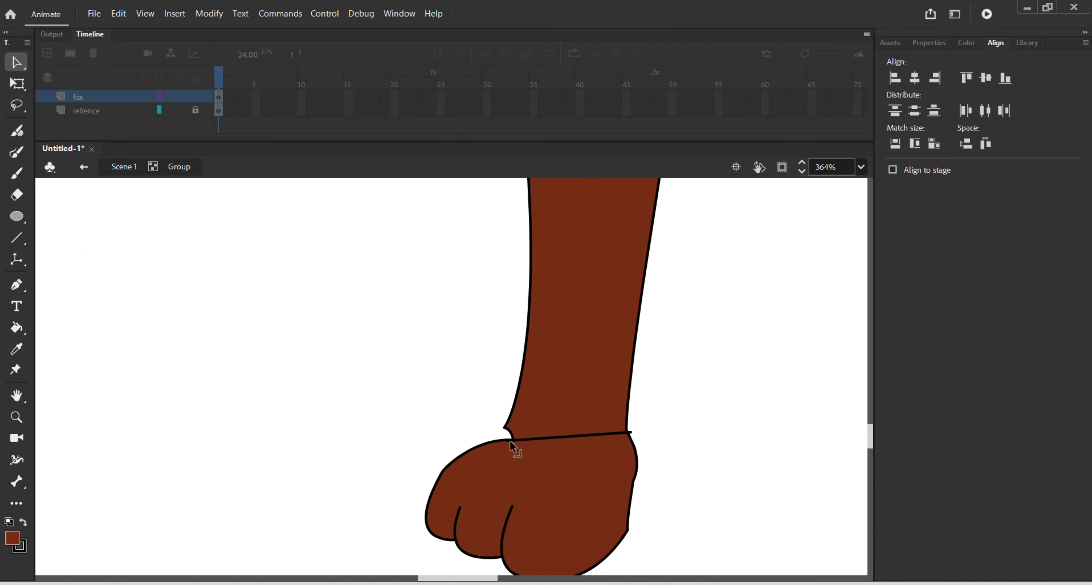
pyautogui.moveTo(510, 440); pyautogui.dragTo(499, 436)
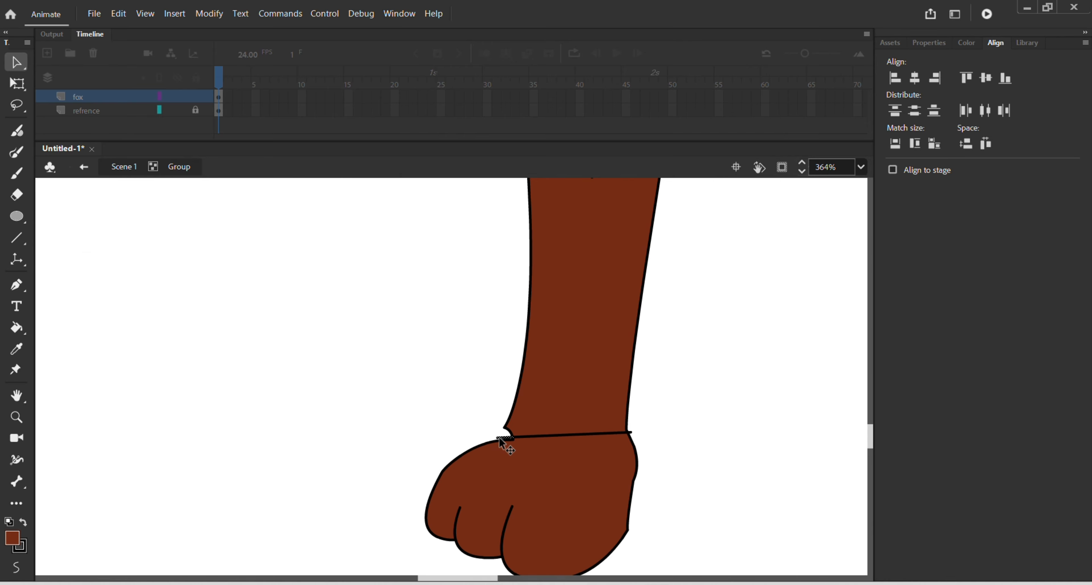
pyautogui.click(568, 494)
pyautogui.doubleClick(567, 488)
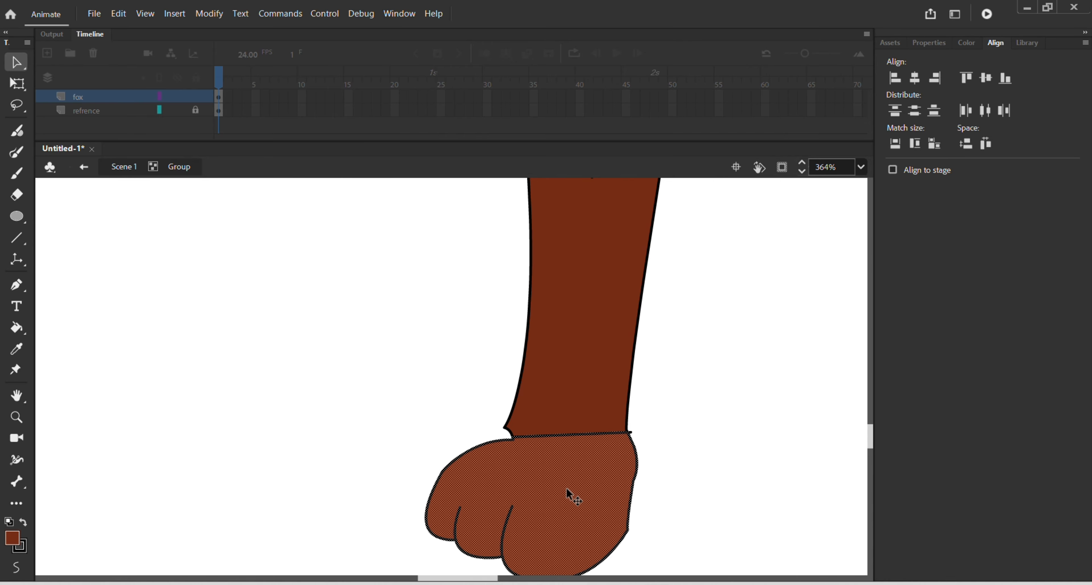
pyautogui.hotkey('ctrl', 'g')
# Step: Group the lower leg's brown and orange fills with their outlines, from the knee line down to the ankle
pyautogui.scroll(-6, 568, 491)
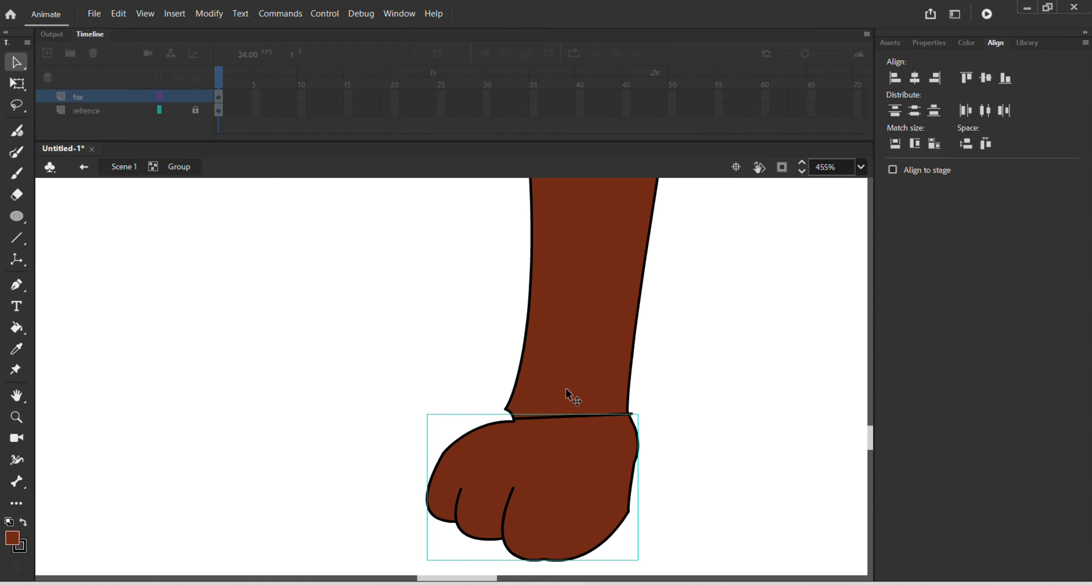
pyautogui.moveTo(505, 202); pyautogui.dragTo(640, 535)
pyautogui.keyDown('shift'); pyautogui.click(589, 205); pyautogui.keyUp('shift')
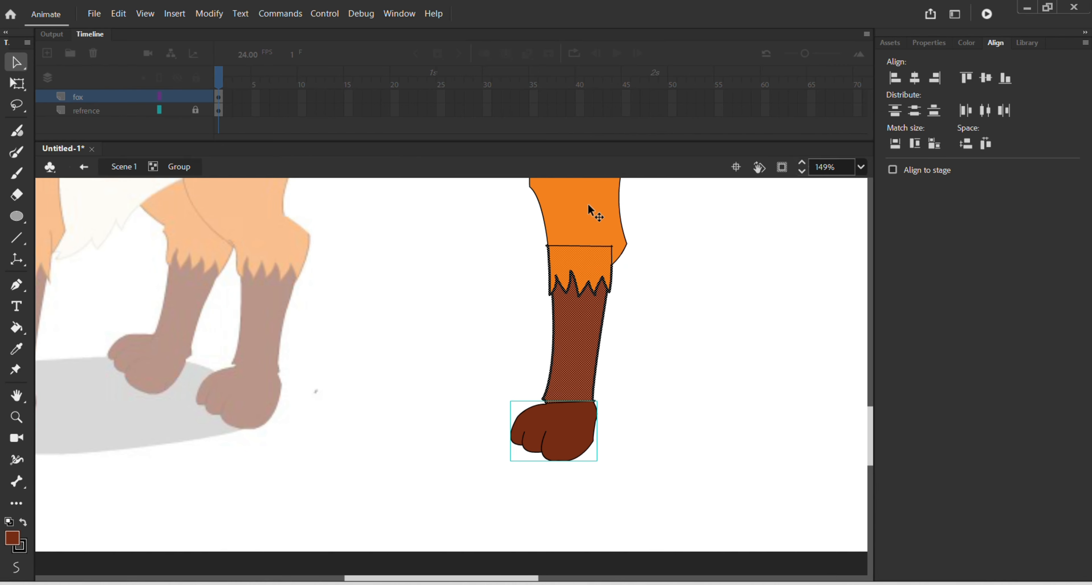
pyautogui.keyDown('shift'); pyautogui.click(589, 413); pyautogui.keyUp('shift')
pyautogui.moveTo(578, 347); pyautogui.dragTo(699, 347)
pyautogui.hotkey('ctrl', 'z')
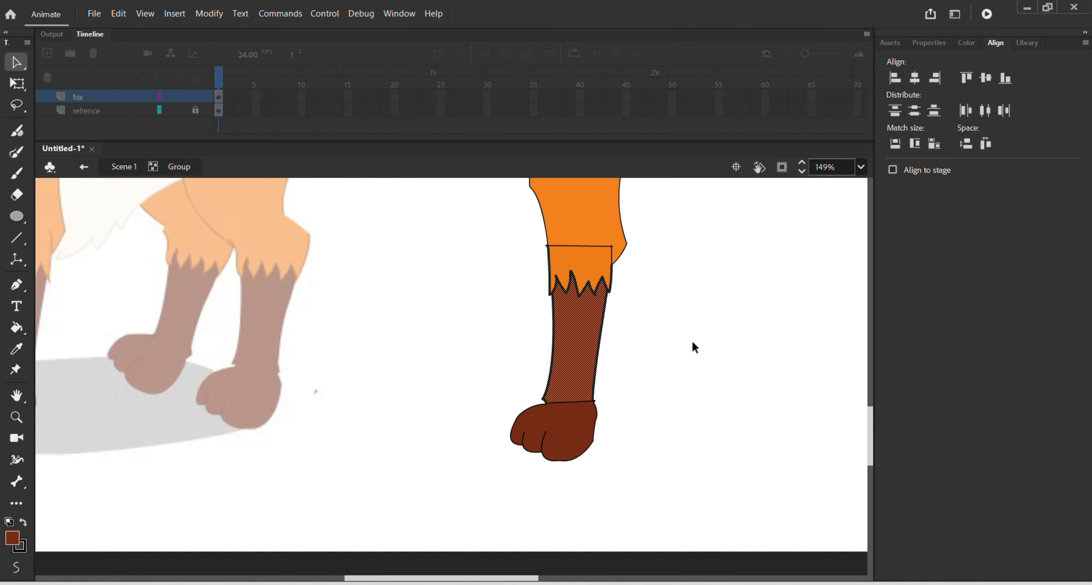
pyautogui.hotkey('ctrl', 'g')
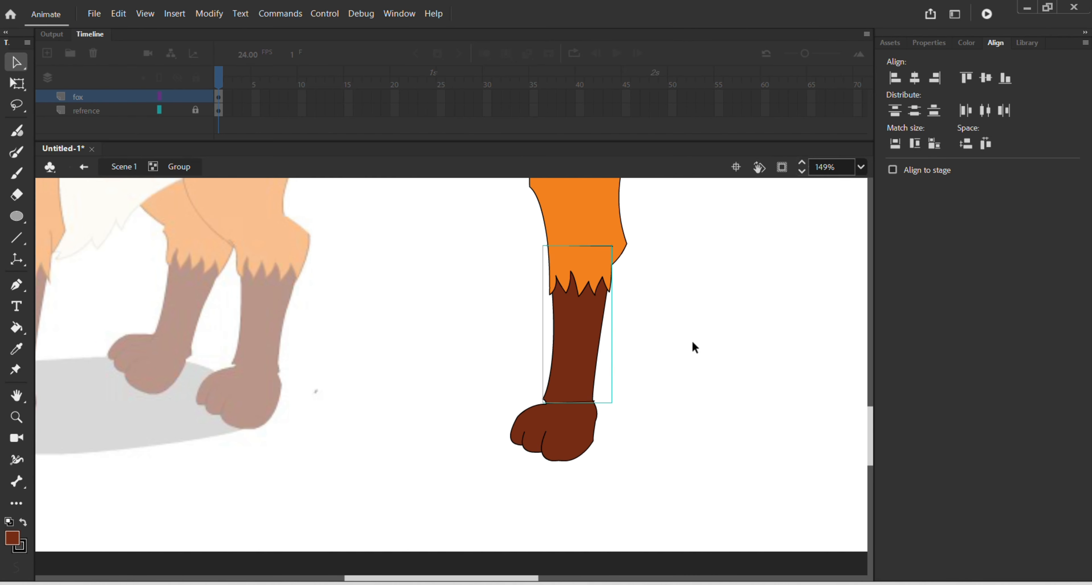
# Step: Inside the paw's group, delete the ankle line and curve the fill's top edge upward behind the lower leg
pyautogui.doubleClick(572, 420)
pyautogui.scroll(2, 573, 419)
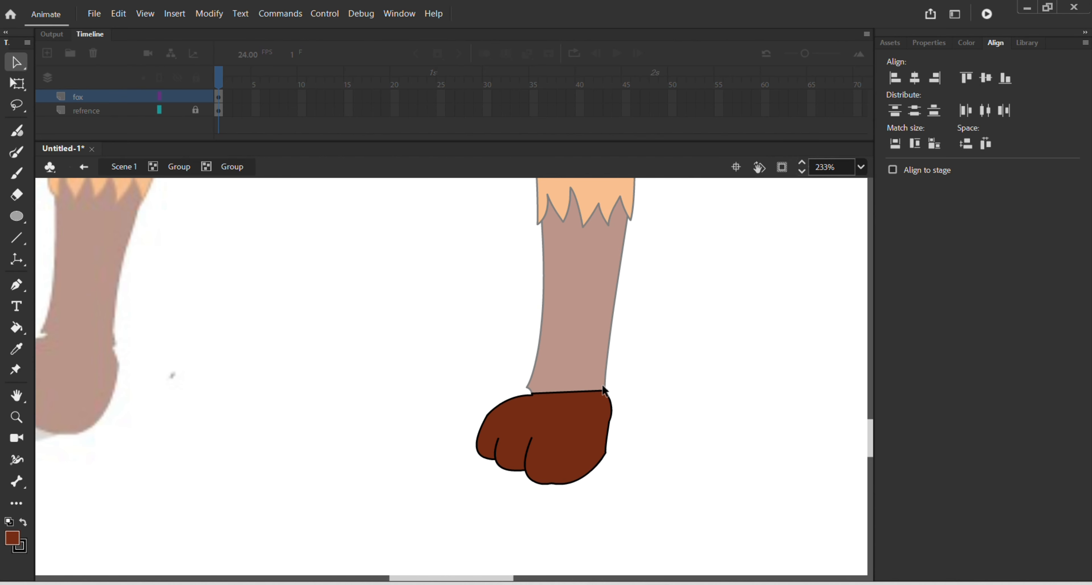
pyautogui.press('Delete')
pyautogui.moveTo(567, 371); pyautogui.dragTo(574, 369)
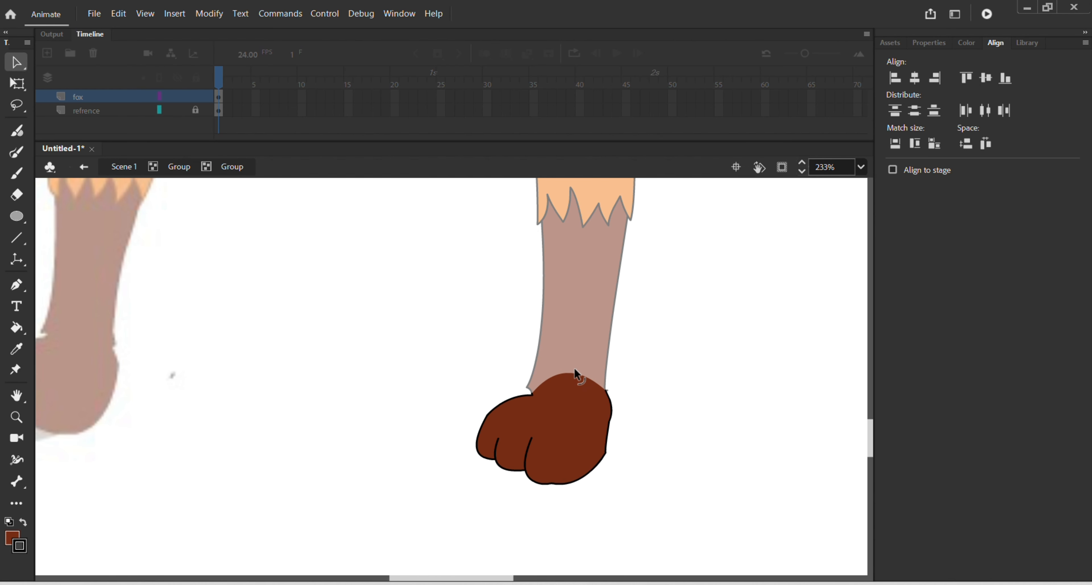
pyautogui.doubleClick(655, 351)
# Step: Inside the lower leg's group, curve the brown fill's ankle edge downward so that it overlaps the paw
pyautogui.doubleClick(556, 343)
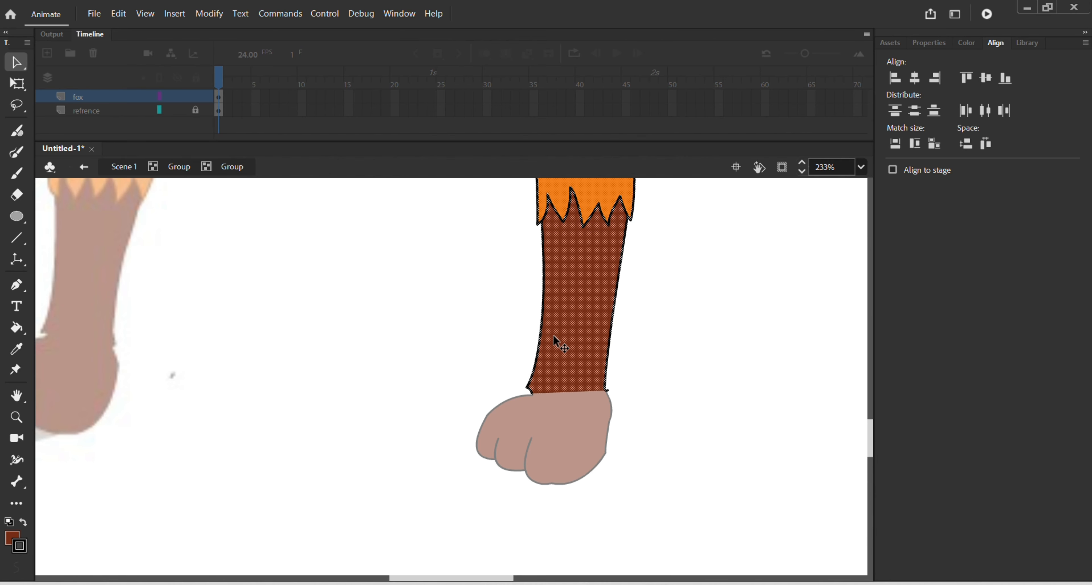
pyautogui.click(652, 385)
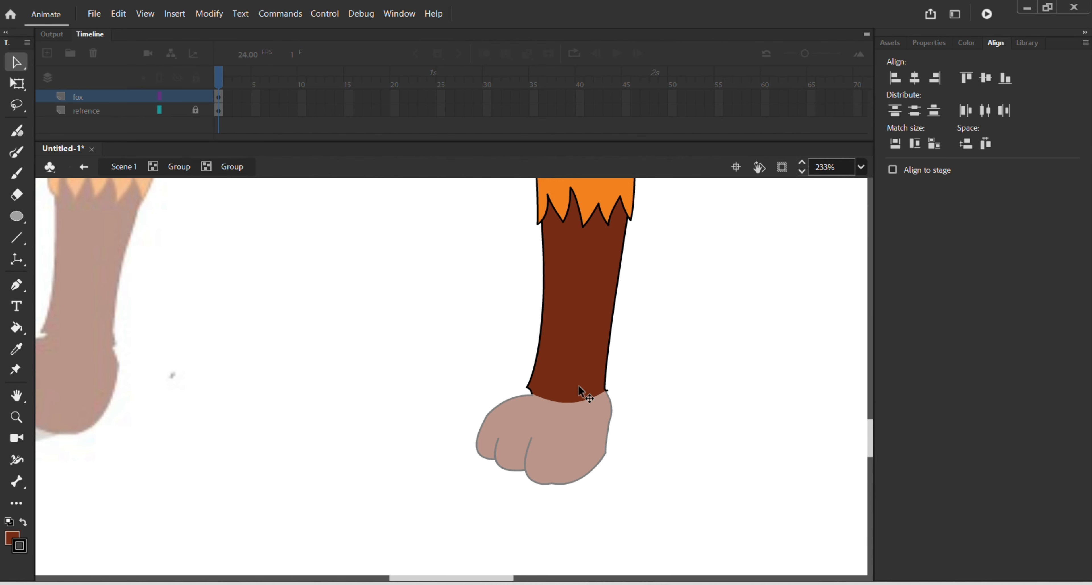
pyautogui.scroll(5, 582, 351)
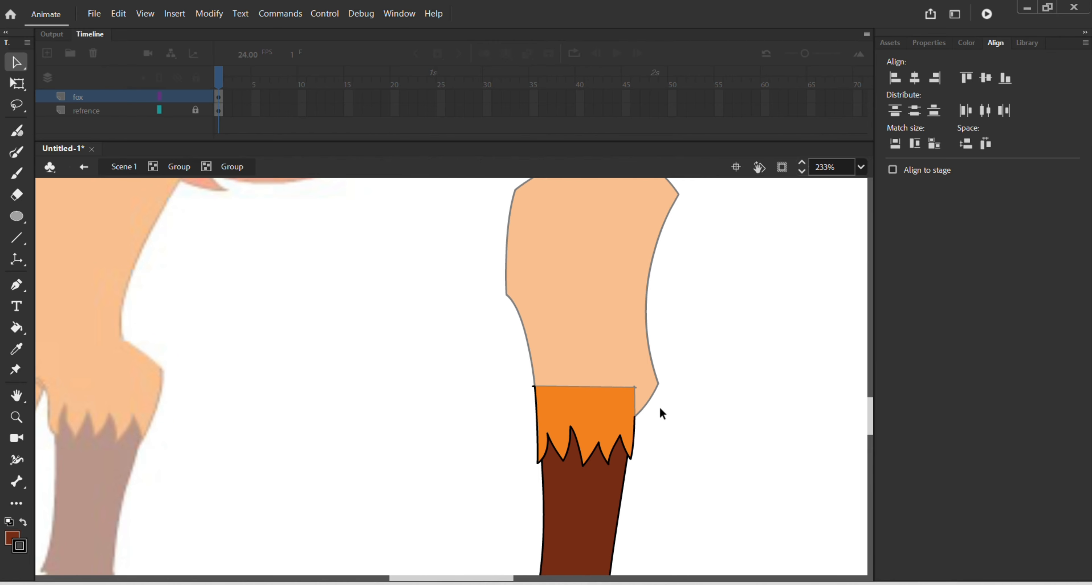
pyautogui.doubleClick(657, 403)
# Step: Inside the upper leg's group, delete the horizontal knee line
pyautogui.doubleClick(628, 350)
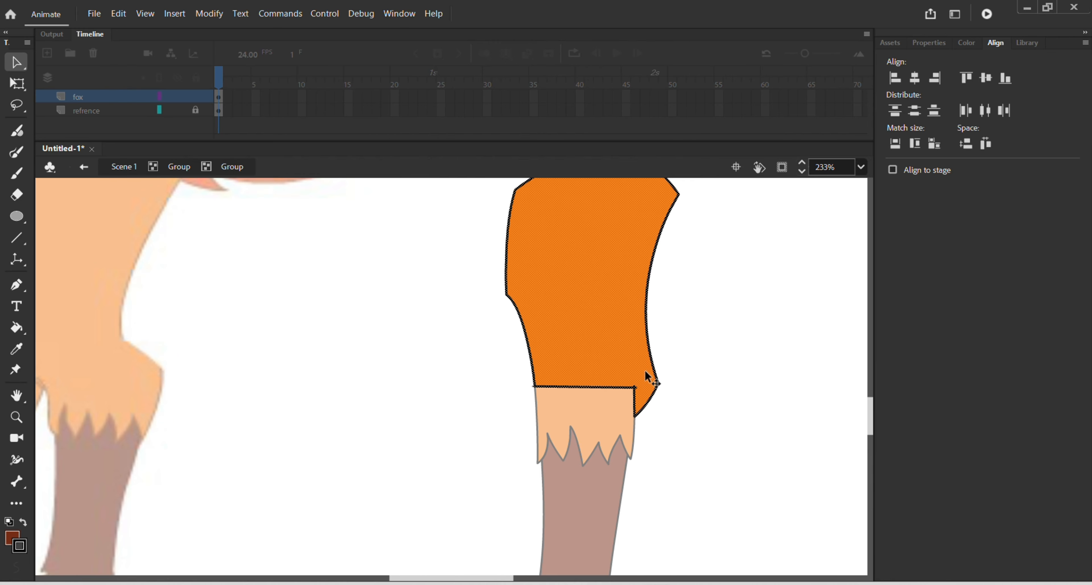
pyautogui.press('Escape')
pyautogui.click(612, 387)
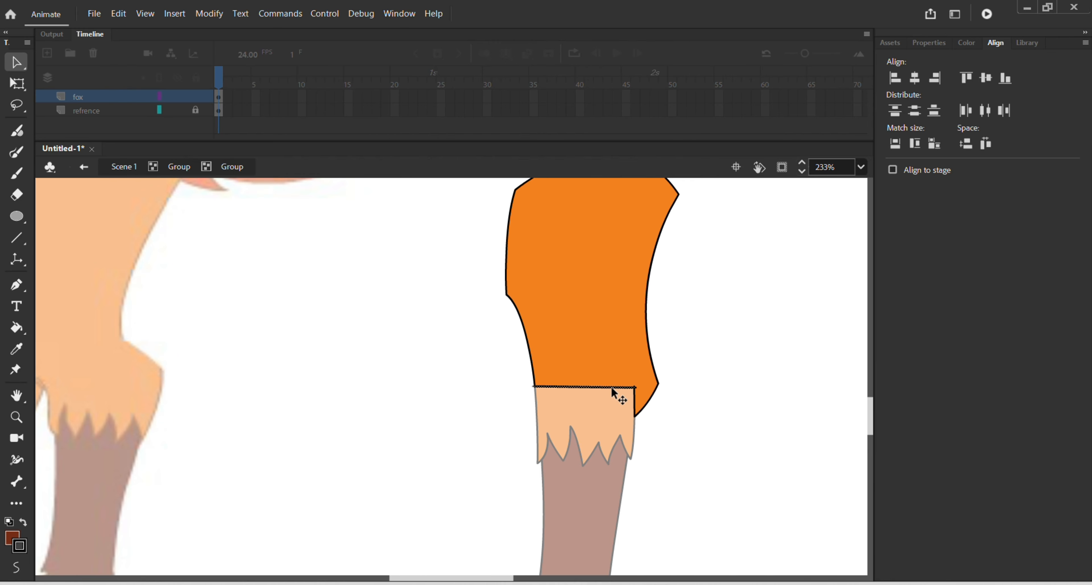
pyautogui.press('Delete')
pyautogui.doubleClick(671, 381)
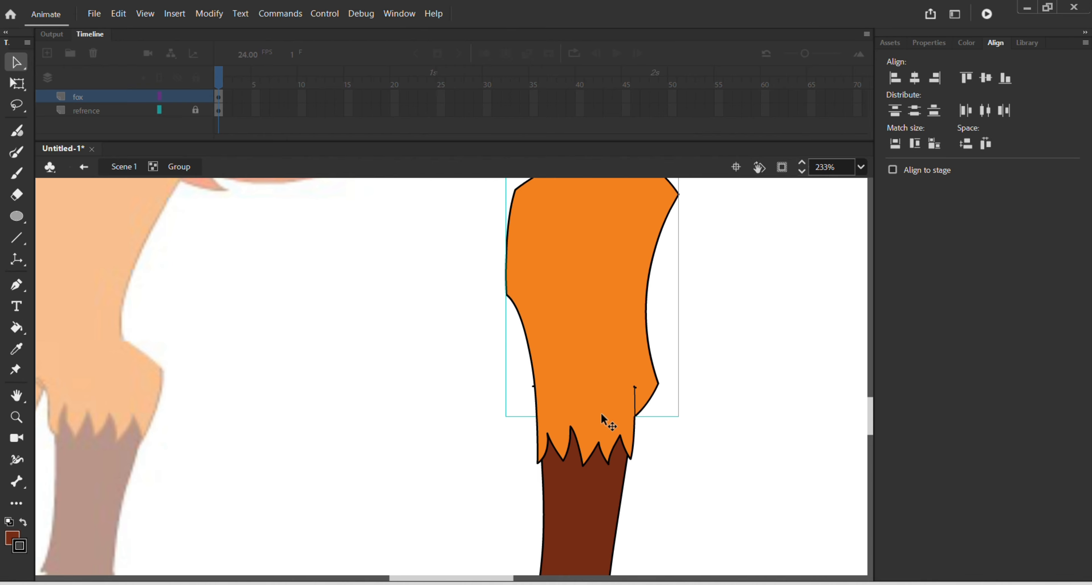
# Step: Inside the lower leg's group, curve the orange fill's top edge upward so that it overlaps the upper leg
pyautogui.click(590, 422)
pyautogui.doubleClick(590, 420)
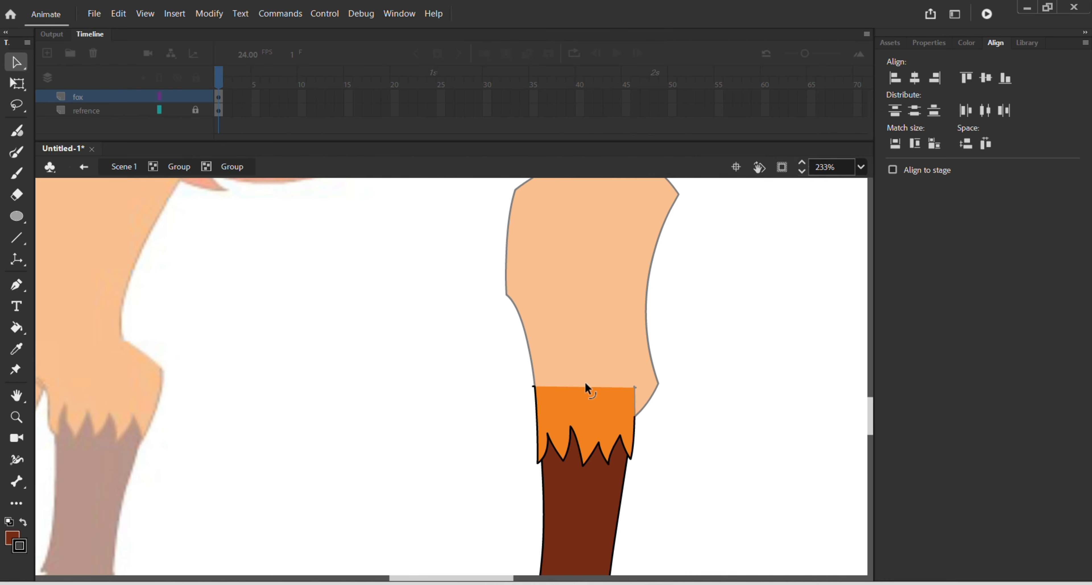
pyautogui.moveTo(585, 384); pyautogui.dragTo(589, 353)
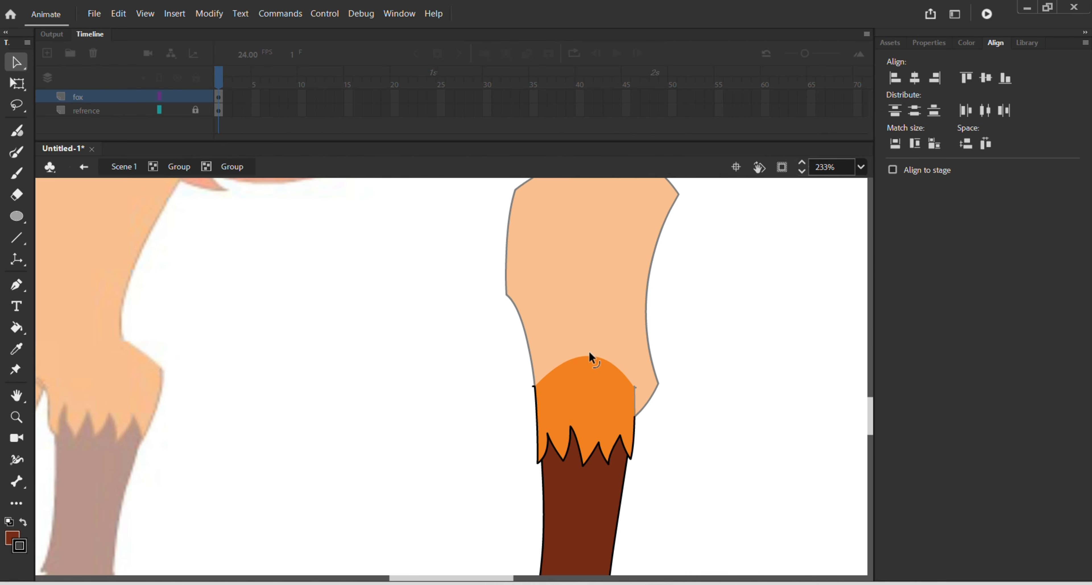
pyautogui.doubleClick(756, 351)
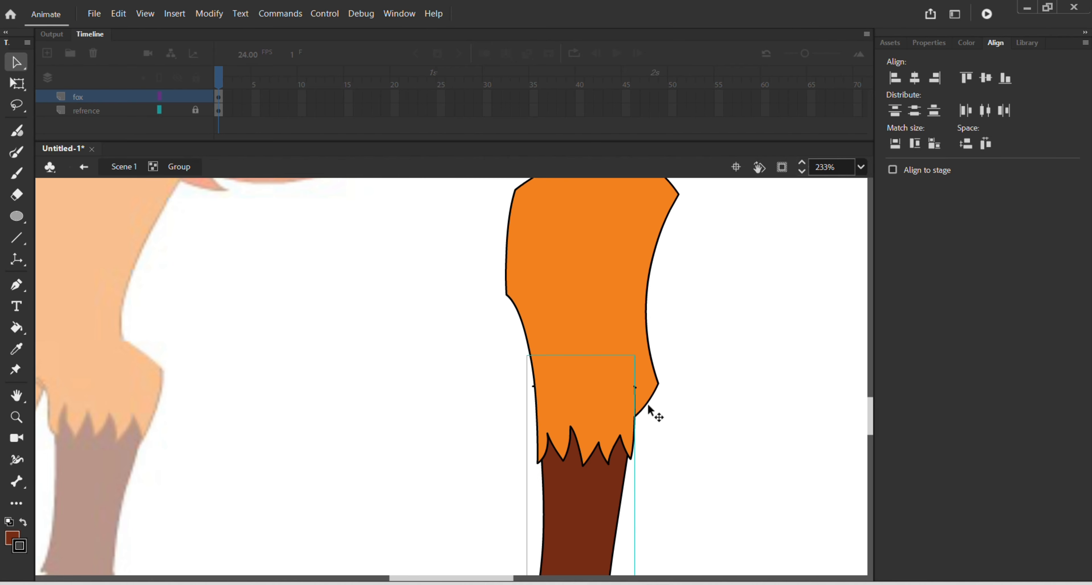
# Step: Inside the upper leg's group, curve the orange fill's knee edge downward over the lower leg
pyautogui.doubleClick(645, 376)
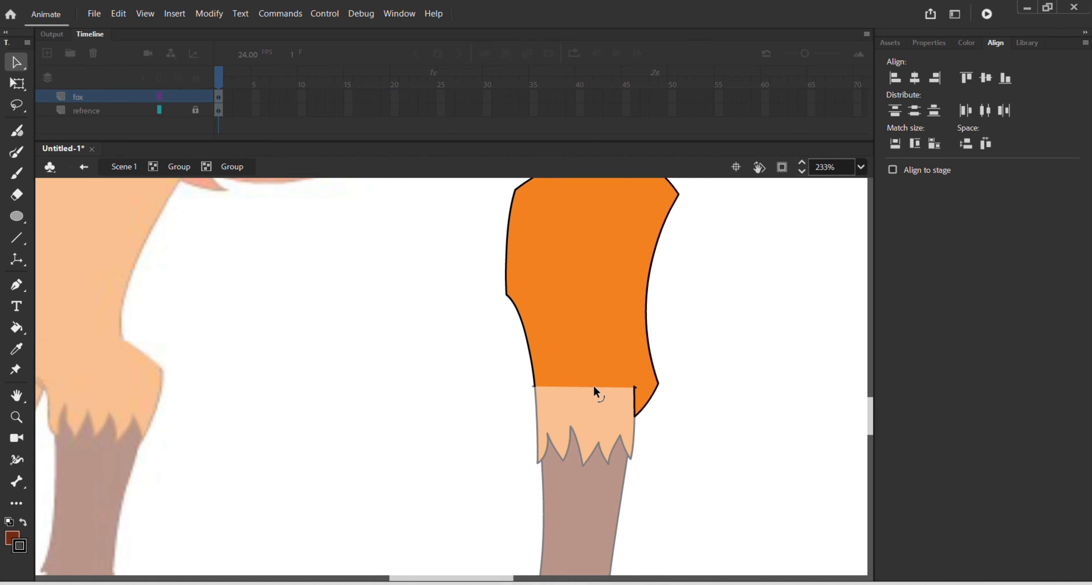
pyautogui.moveTo(594, 387); pyautogui.dragTo(590, 435)
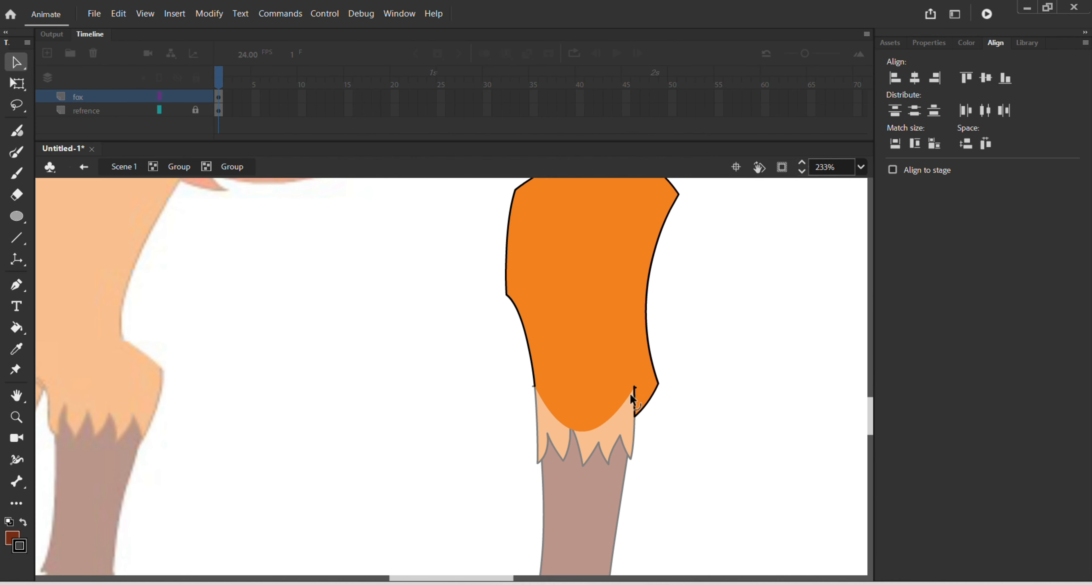
pyautogui.moveTo(631, 394)
pyautogui.mouseDown()
pyautogui.moveTo(632, 415)
pyautogui.moveTo(635, 379)
pyautogui.mouseUp()
pyautogui.click(549, 404)
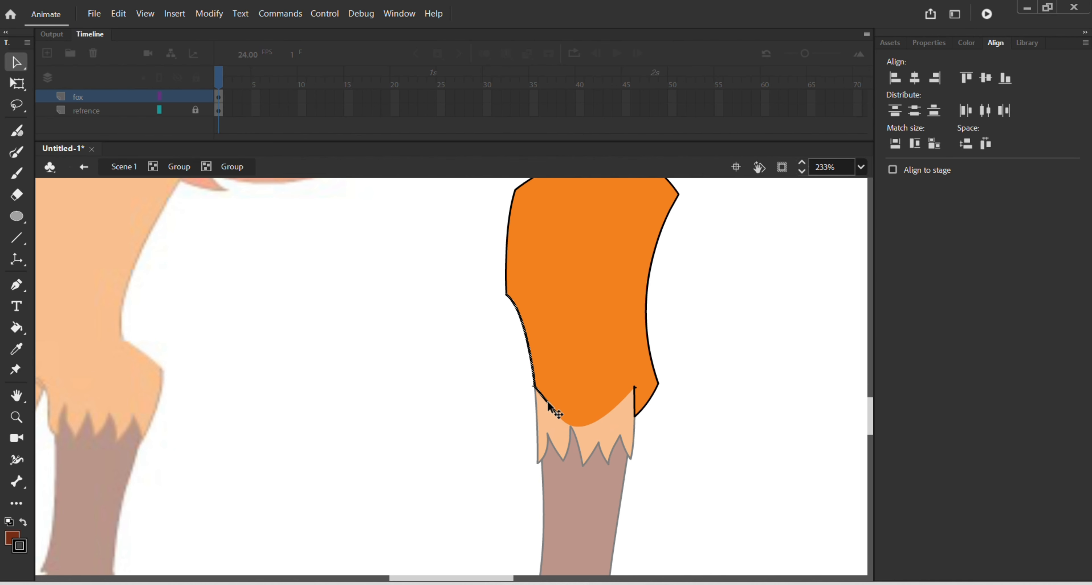
pyautogui.press('Delete')
pyautogui.hotkey('ctrl', 'z')
# Step: Check that the upper leg, lower leg and paw select as separate groups, and return to Scene 1
pyautogui.click(724, 390)
pyautogui.scroll(-3, 668, 411)
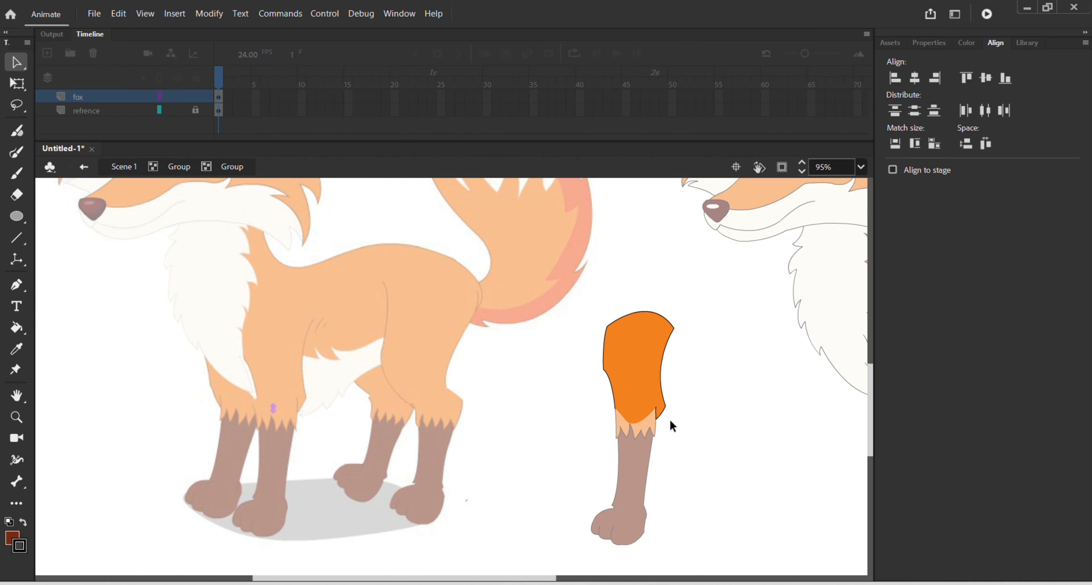
pyautogui.doubleClick(726, 442)
pyautogui.moveTo(693, 473); pyautogui.dragTo(663, 414)
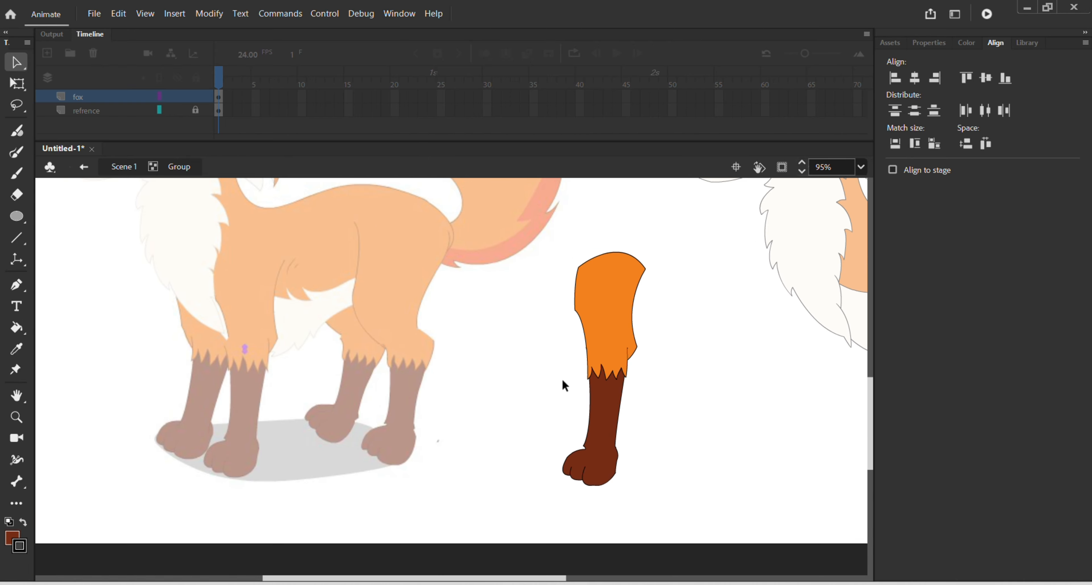
pyautogui.click(598, 402)
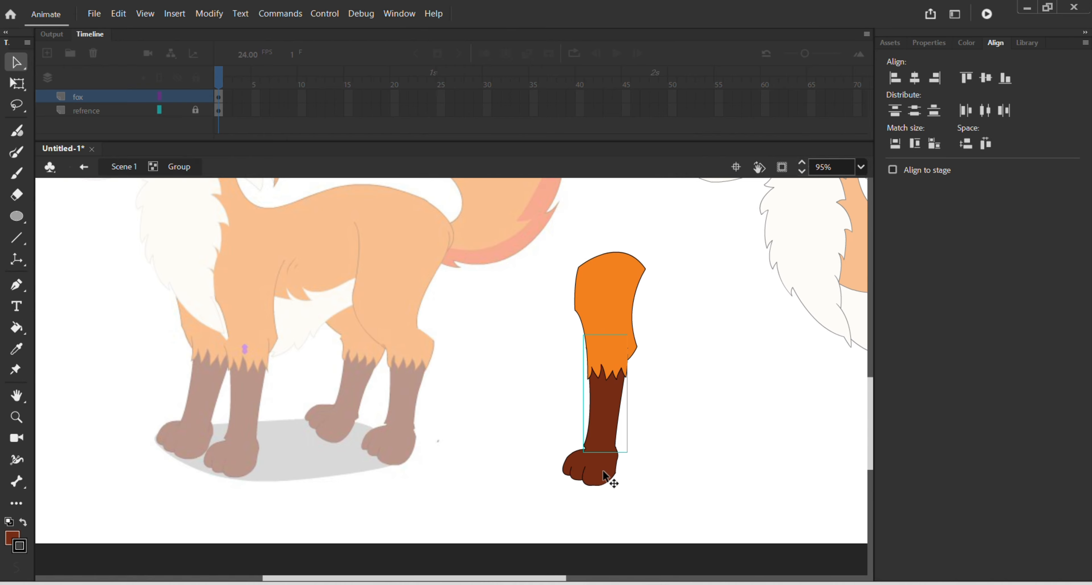
pyautogui.click(613, 477)
pyautogui.moveTo(570, 306); pyautogui.dragTo(634, 481)
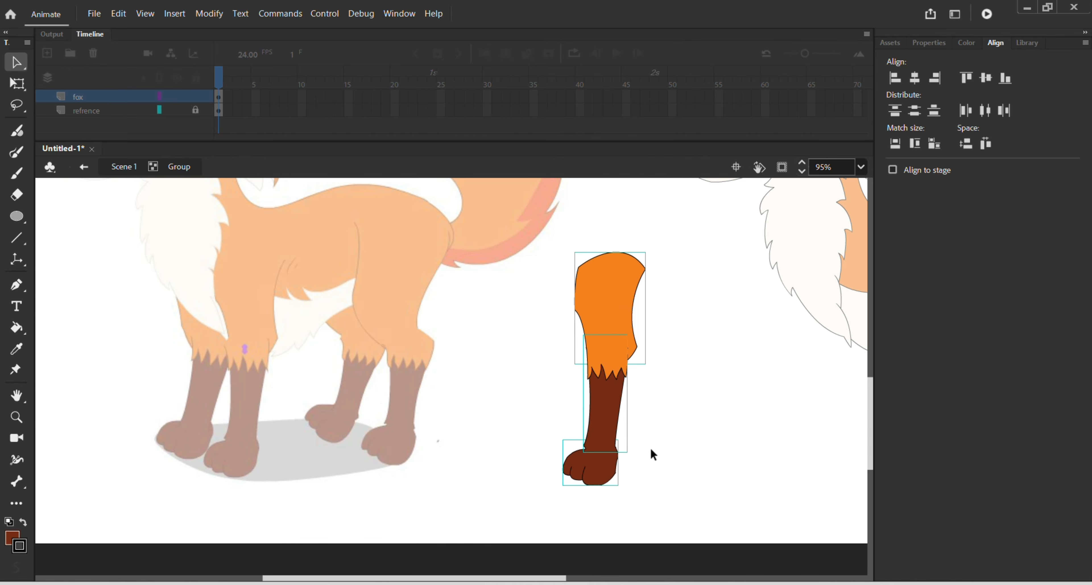
pyautogui.click(653, 446)
pyautogui.doubleClick(652, 444)
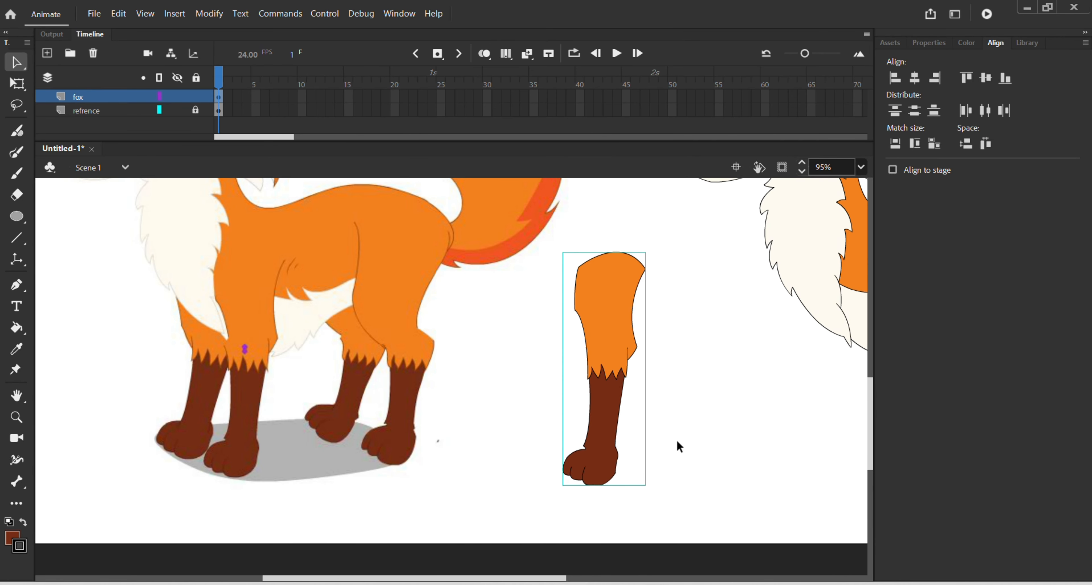
pyautogui.moveTo(677, 441); pyautogui.dragTo(494, 412)
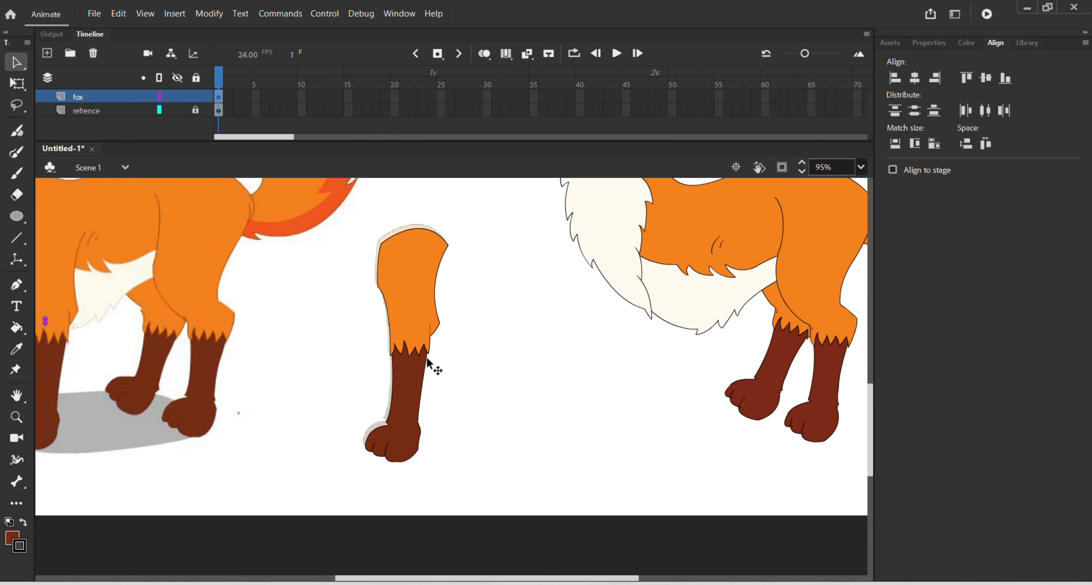
# Step: Place the finished front leg on the redrawn fox's chest in the reference's near front leg position
pyautogui.moveTo(408, 343); pyautogui.dragTo(664, 335)
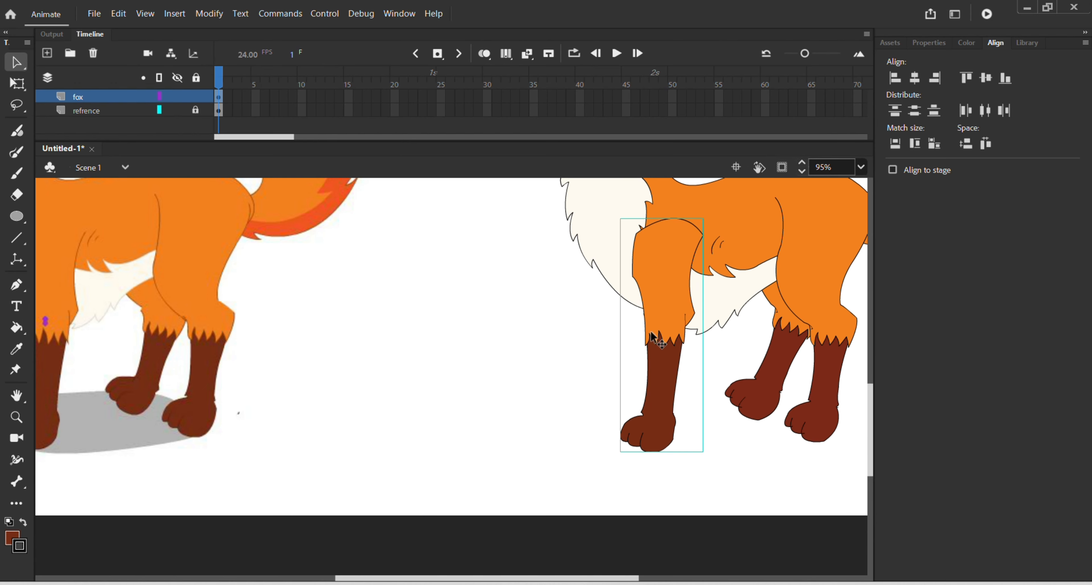
pyautogui.scroll(-2, 558, 362)
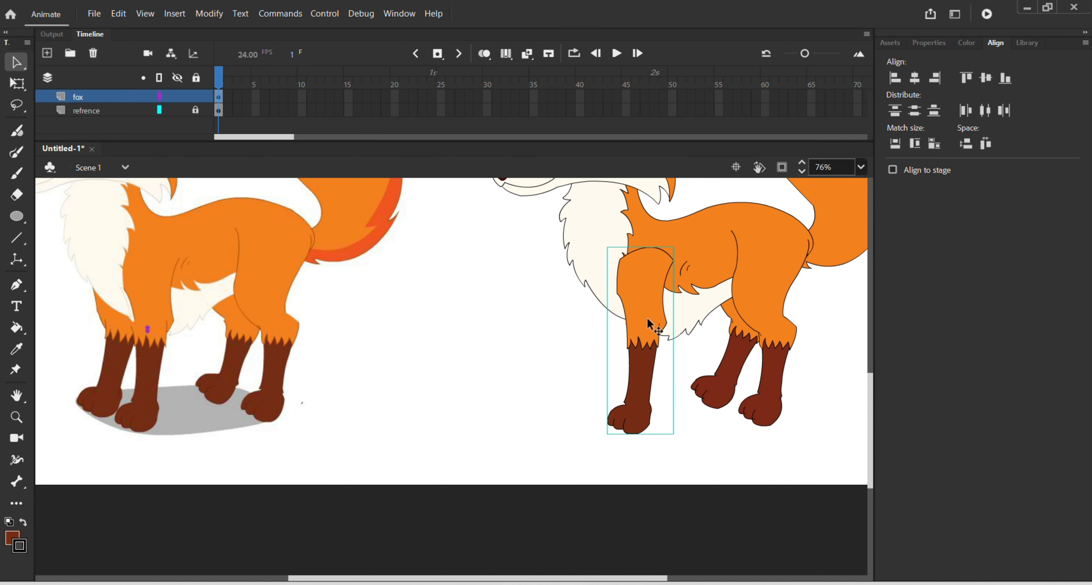
pyautogui.moveTo(651, 323); pyautogui.dragTo(657, 317)
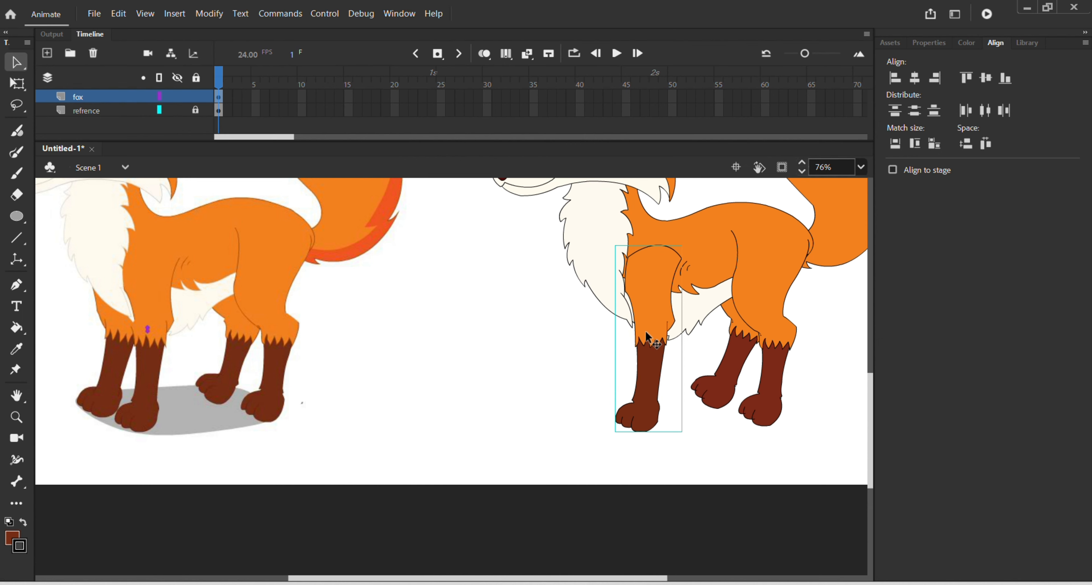
# Step: Paste a copy of the front leg beside the first as the far front leg, and order it behind the chest fur and body
pyautogui.hotkey('ctrl', 'v')
pyautogui.moveTo(470, 340); pyautogui.dragTo(626, 290)
pyautogui.hotkey('ctrl', 'Down')
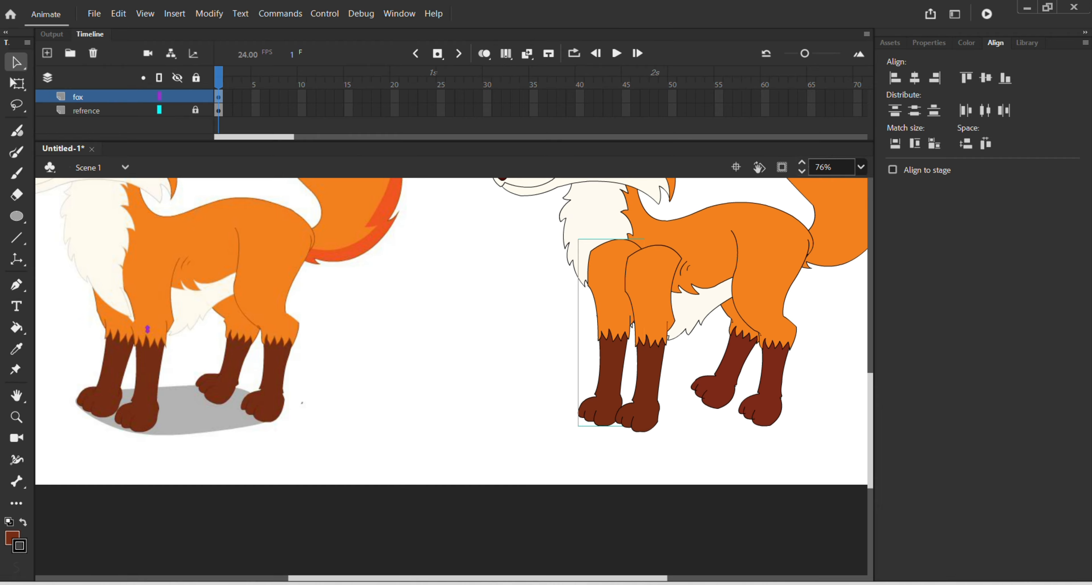
pyautogui.hotkey('ctrl', 'Down')
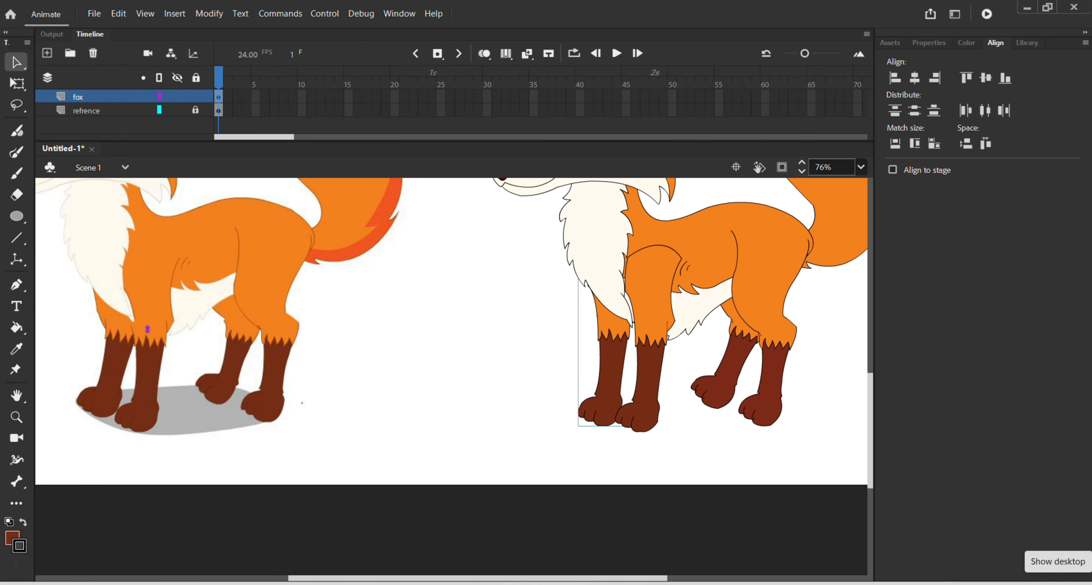
# Step: Rotate the far front leg clockwise so its paw swings forward, and nudge it into place under the chest
pyautogui.press('q')
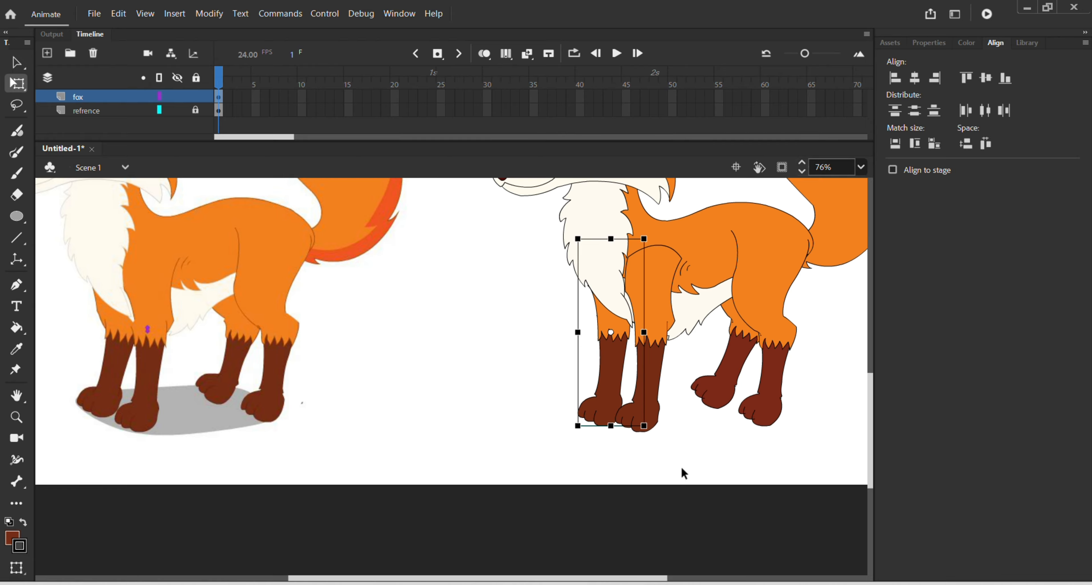
pyautogui.moveTo(657, 438); pyautogui.dragTo(630, 429)
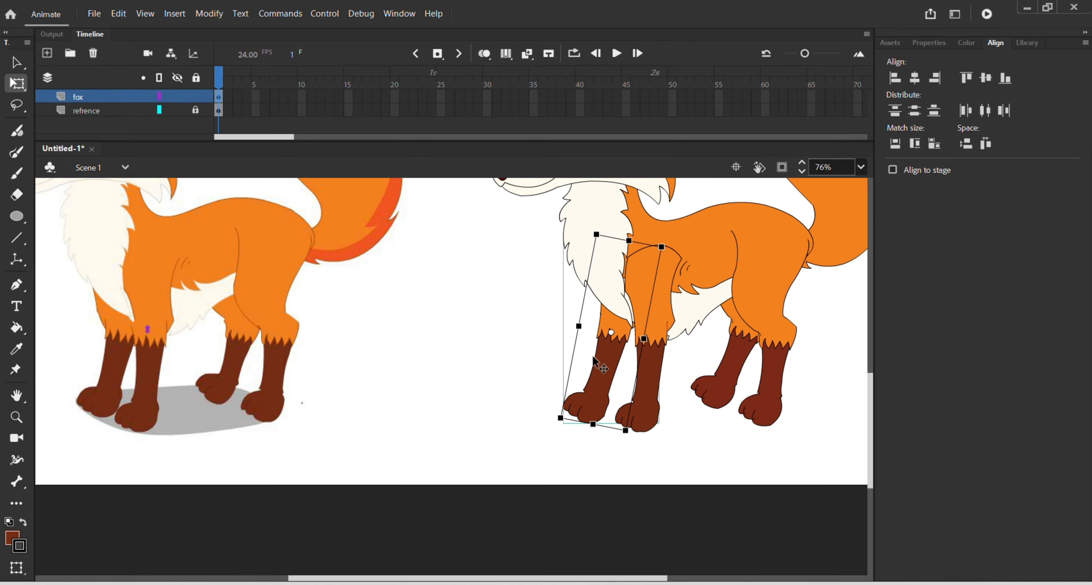
pyautogui.moveTo(593, 357); pyautogui.dragTo(603, 352)
# Step: Inside the near front leg's upper leg group, delete the curved top outline so it blends into the body, and return to Scene 1
pyautogui.doubleClick(660, 254)
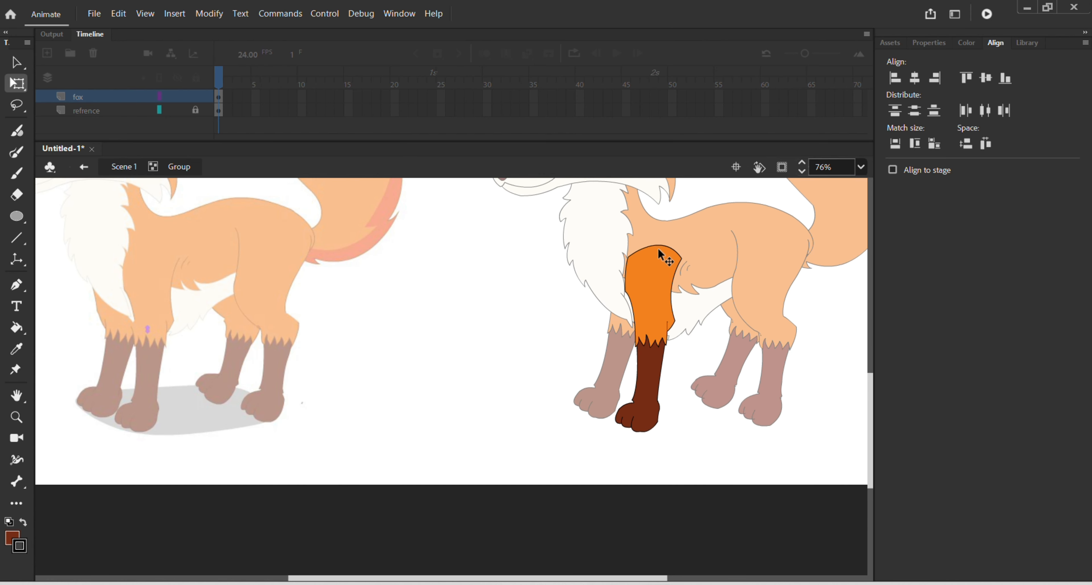
pyautogui.click(654, 255)
pyautogui.doubleClick(652, 258)
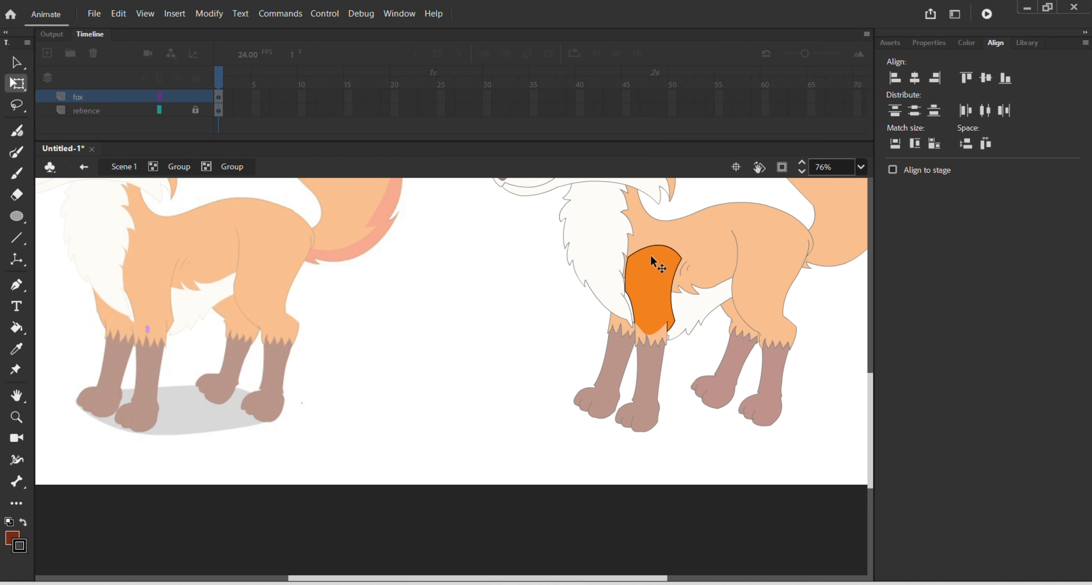
pyautogui.click(651, 247)
pyautogui.doubleClick(673, 414)
pyautogui.doubleClick(520, 397)
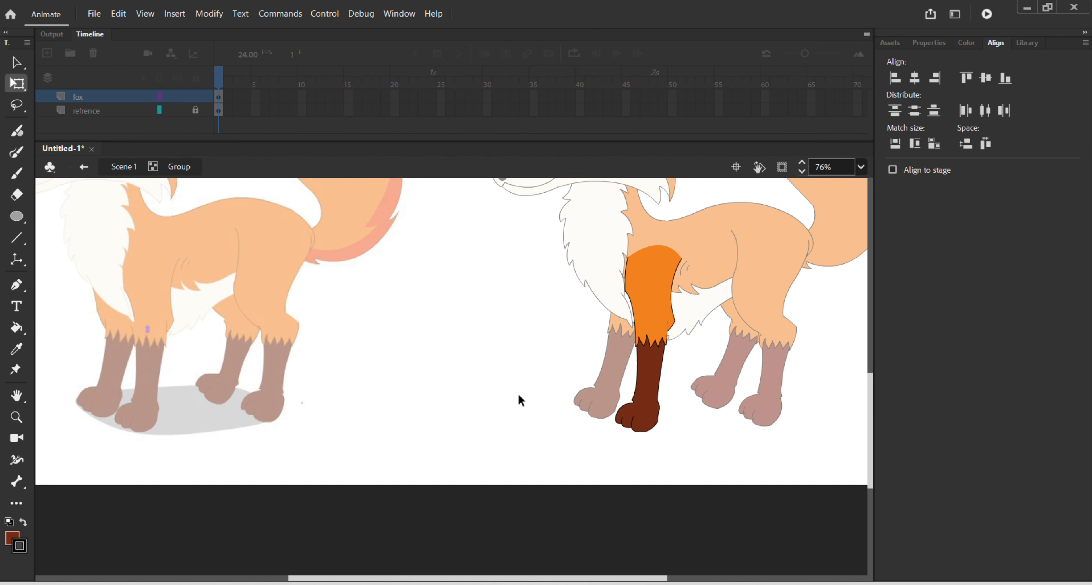
pyautogui.scroll(-3, 519, 397)
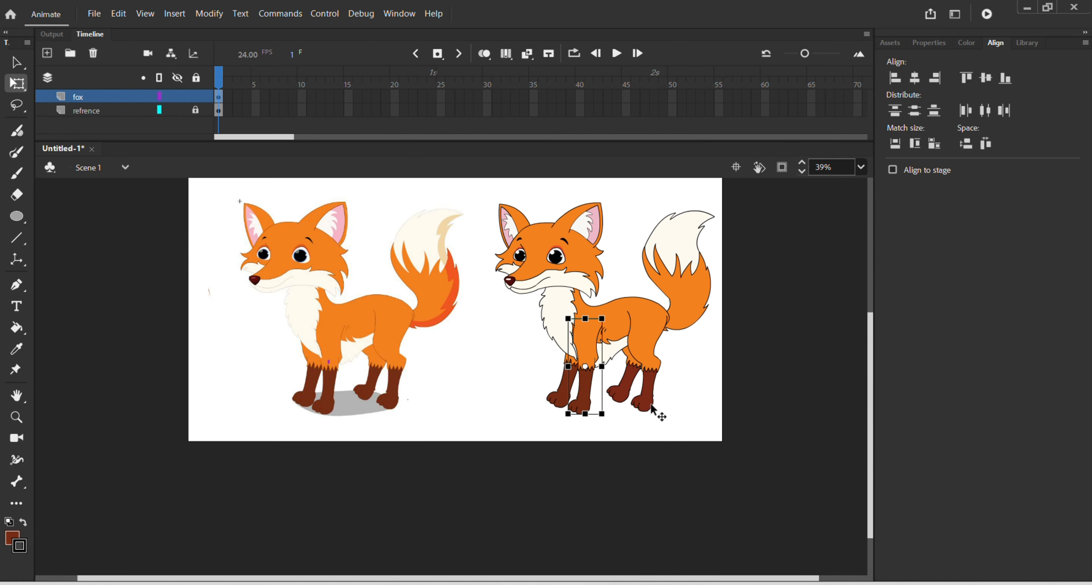
pyautogui.click(658, 411)
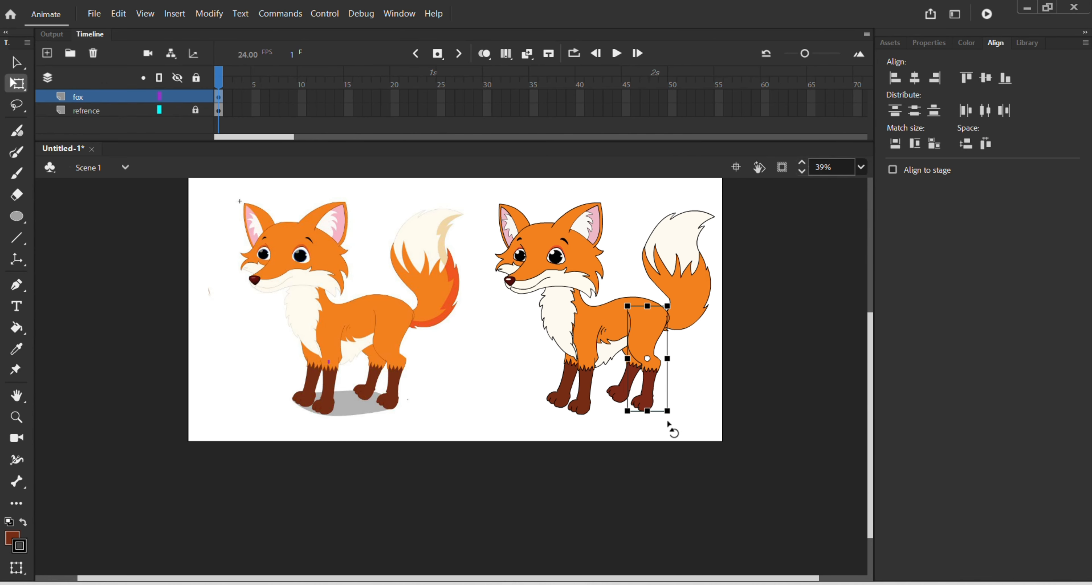
pyautogui.click(575, 423)
# Step: Draw a wide horizontal ellipse between the two foxes for the ground shadow and delete its fill, keeping the outline
pyautogui.scroll(2, 571, 419)
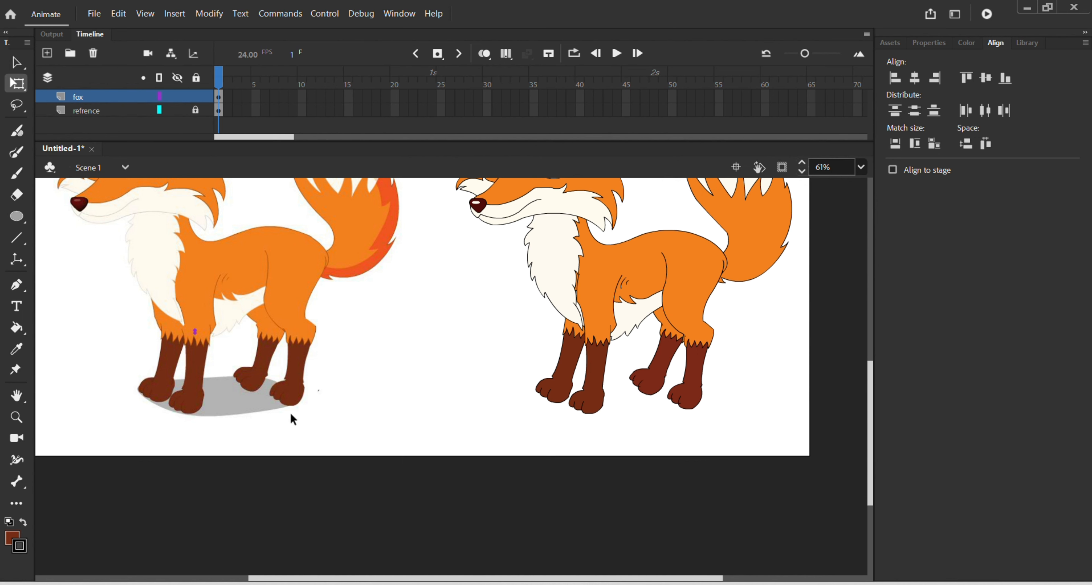
pyautogui.press('o')
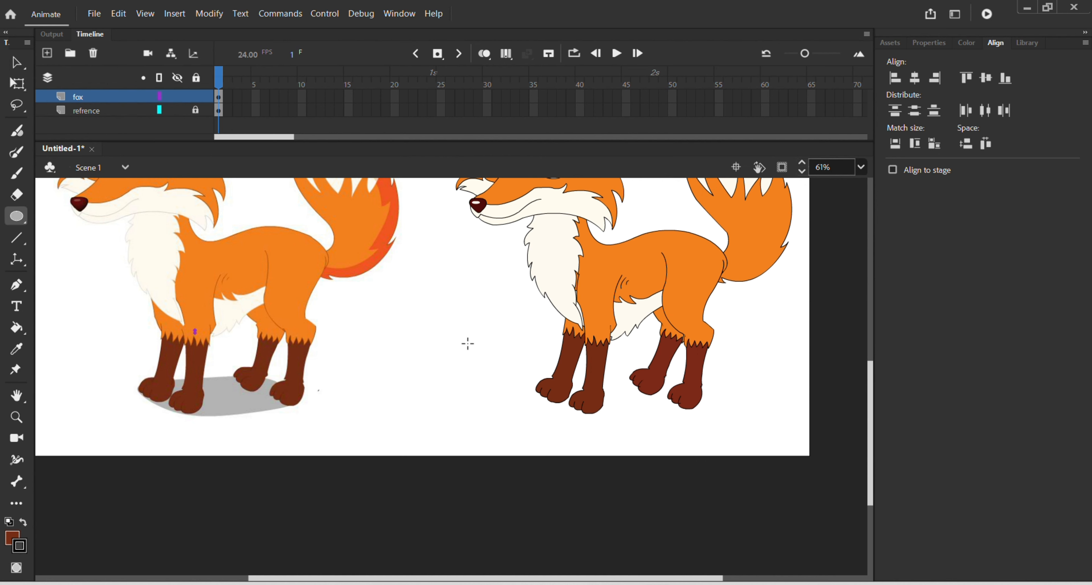
pyautogui.moveTo(376, 342); pyautogui.dragTo(501, 390)
pyautogui.press('v')
pyautogui.click(455, 355)
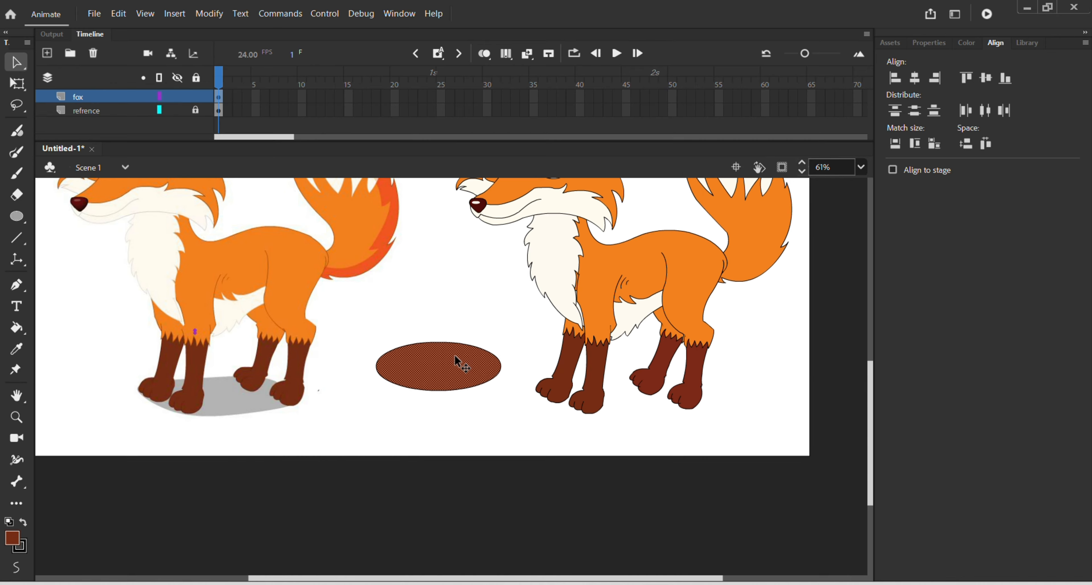
pyautogui.press('Delete')
# Step: Reshape the ellipse's outline with a flatter upper edge and a lower edge bulging downward, following the reference shadow's shape
pyautogui.moveTo(433, 341); pyautogui.dragTo(437, 349)
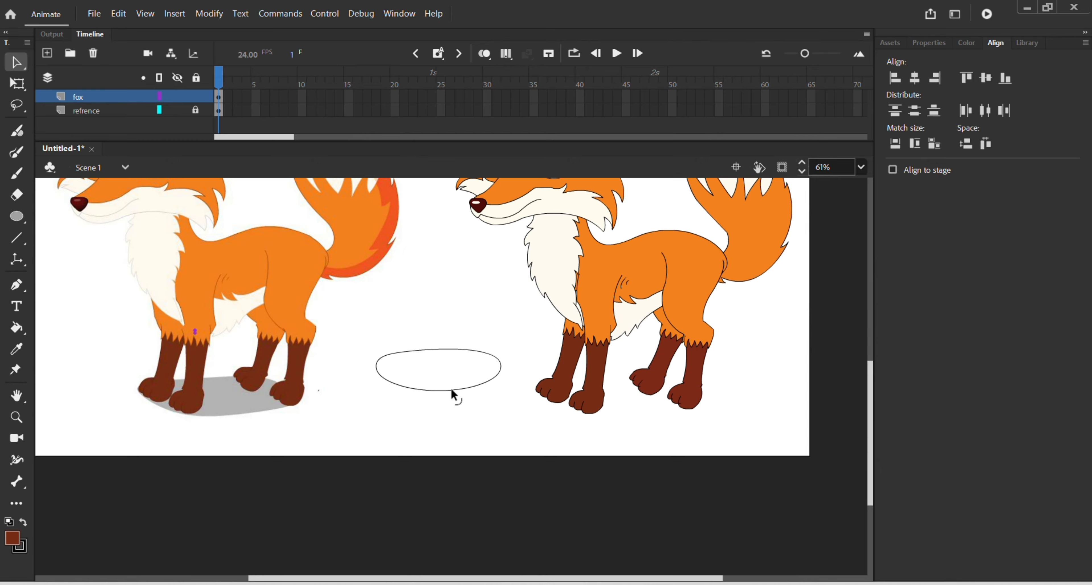
pyautogui.moveTo(451, 388); pyautogui.dragTo(420, 396)
pyautogui.moveTo(486, 382)
pyautogui.mouseDown()
pyautogui.moveTo(495, 390)
pyautogui.moveTo(478, 392)
pyautogui.mouseUp()
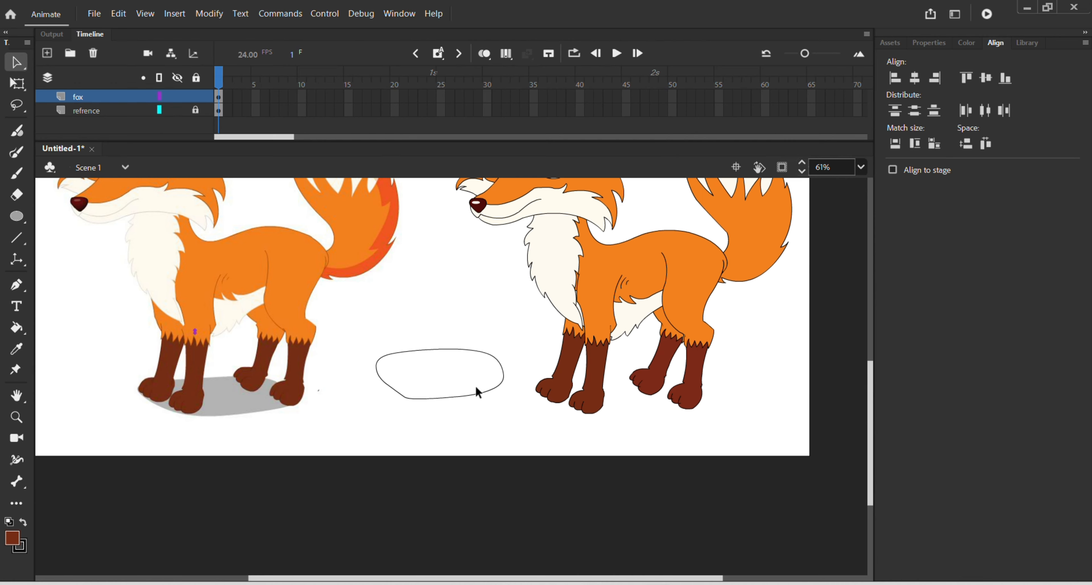
# Step: Fill the shadow shape with the grey sampled from the reference's shadow and delete its outline
pyautogui.press('i')
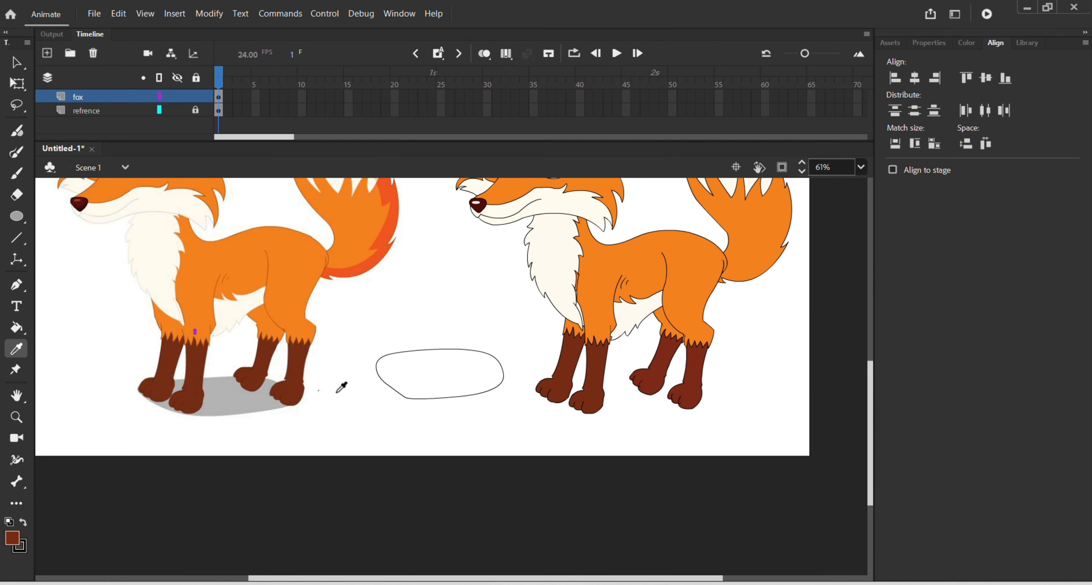
pyautogui.click(232, 402)
pyautogui.click(444, 375)
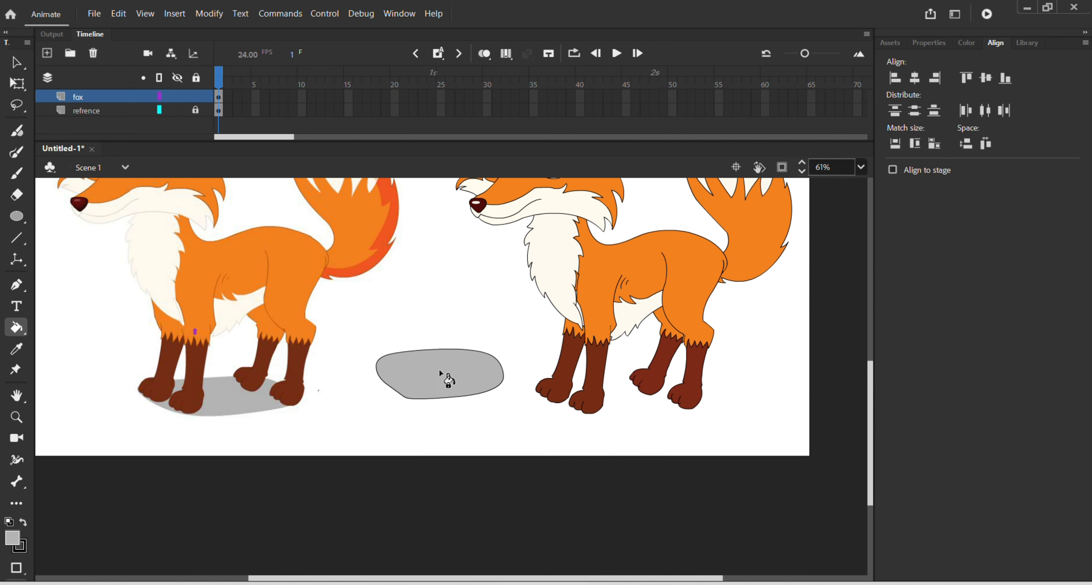
pyautogui.press('v')
pyautogui.doubleClick(437, 397)
pyautogui.press('Delete')
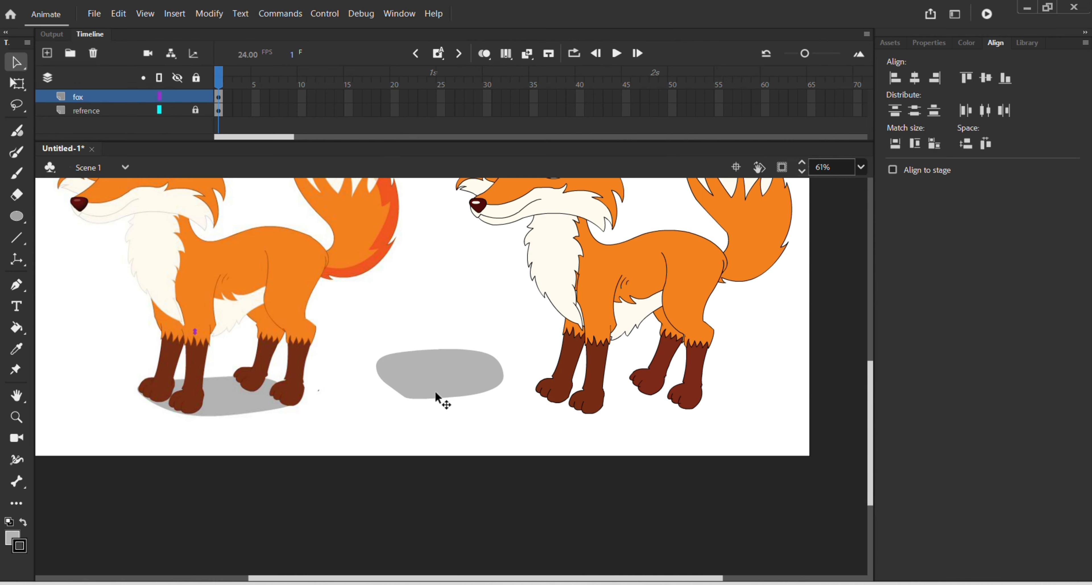
# Step: Group the grey shadow, move it under the redrawn fox's paws and send it behind all the fox parts
pyautogui.click(436, 389)
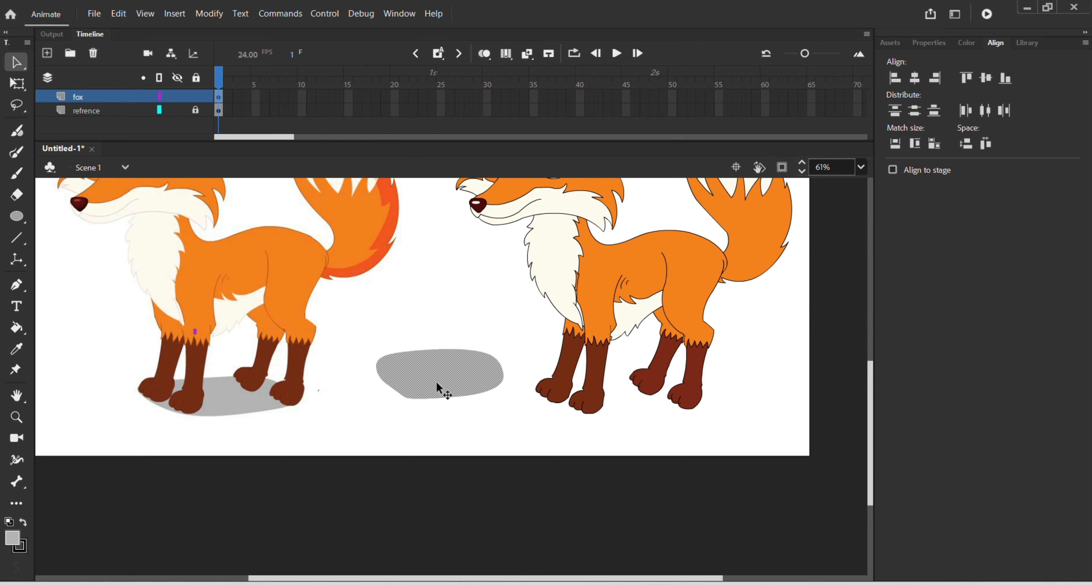
pyautogui.hotkey('ctrl', 'g')
pyautogui.moveTo(437, 385); pyautogui.dragTo(619, 408)
pyautogui.press('q')
pyautogui.click(620, 405)
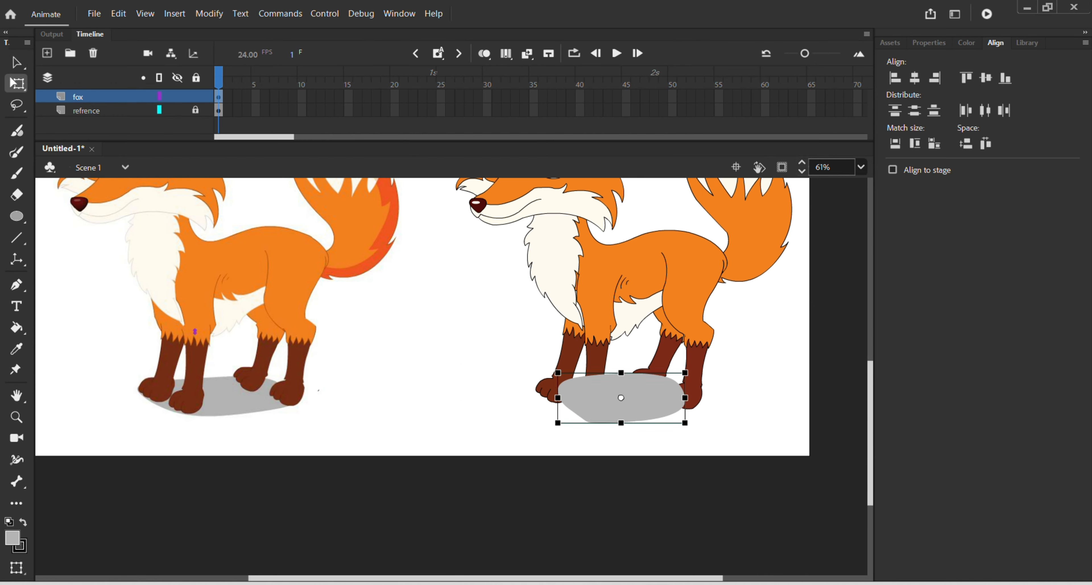
pyautogui.hotkey('ctrl', 'shift', 'Down')
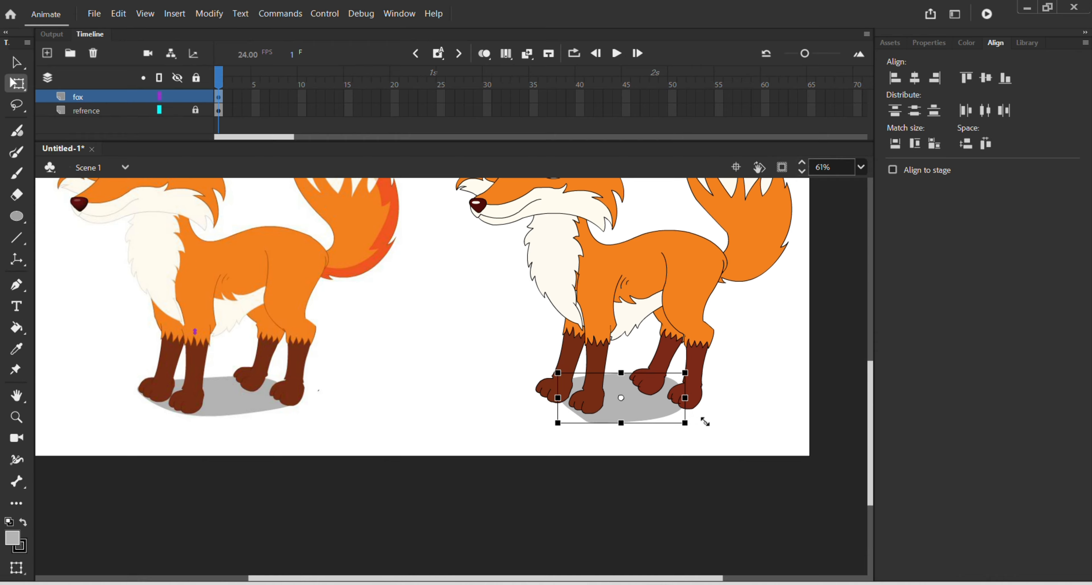
# Step: Enlarge the shadow slightly beneath the fox's paws and compare the whole redrawn fox with the reference
pyautogui.moveTo(709, 421)
pyautogui.mouseDown()
pyautogui.moveTo(700, 419)
pyautogui.moveTo(743, 422)
pyautogui.moveTo(712, 417)
pyautogui.mouseUp()
pyautogui.click(733, 397)
pyautogui.hotkey('ctrl', '-')
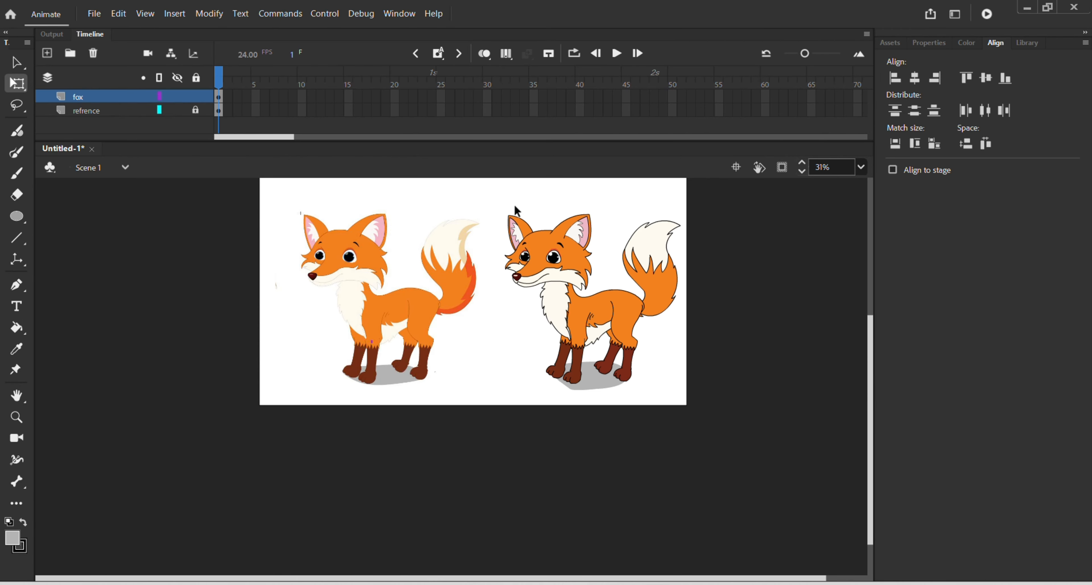
pyautogui.scroll(1, 600, 287)
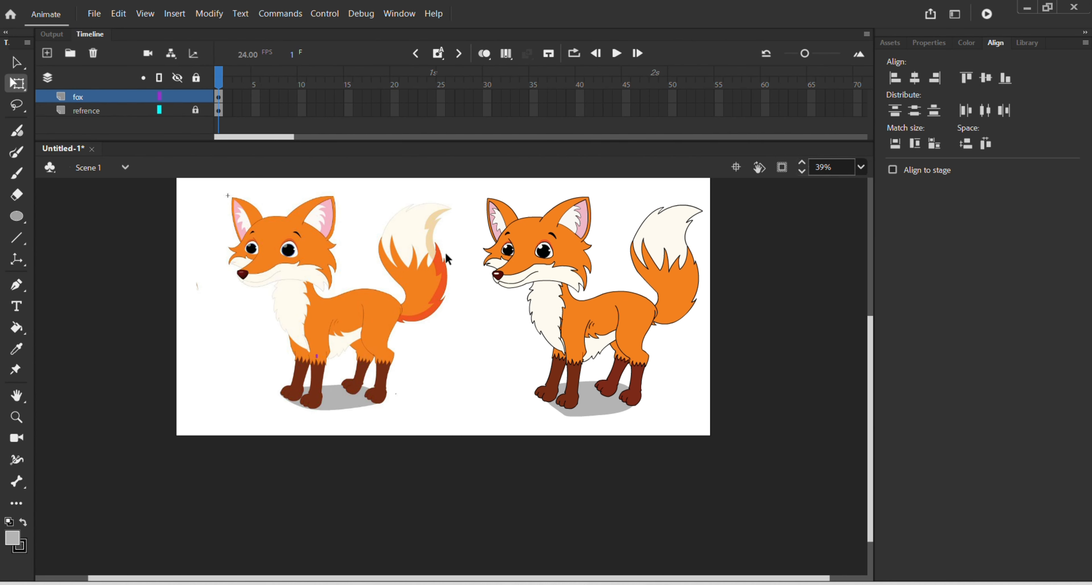
pyautogui.moveTo(466, 187); pyautogui.dragTo(719, 458)
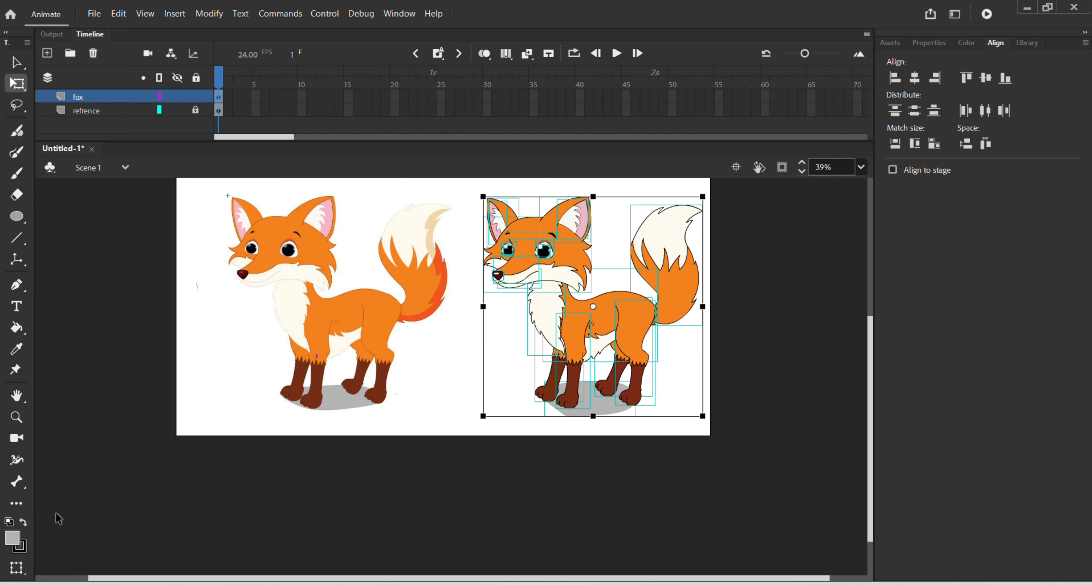
pyautogui.click(23, 552)
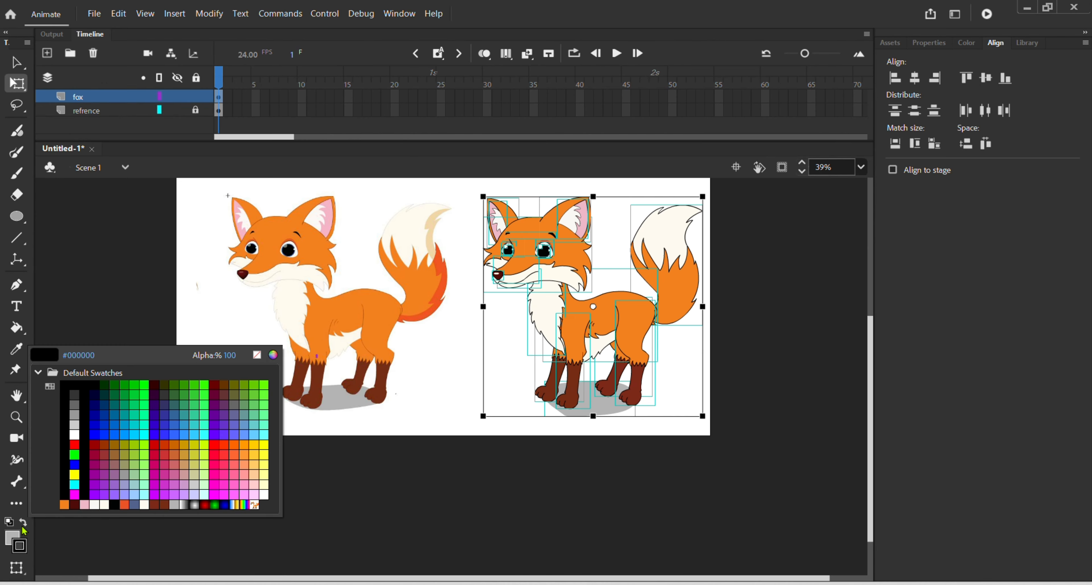
pyautogui.click(23, 541)
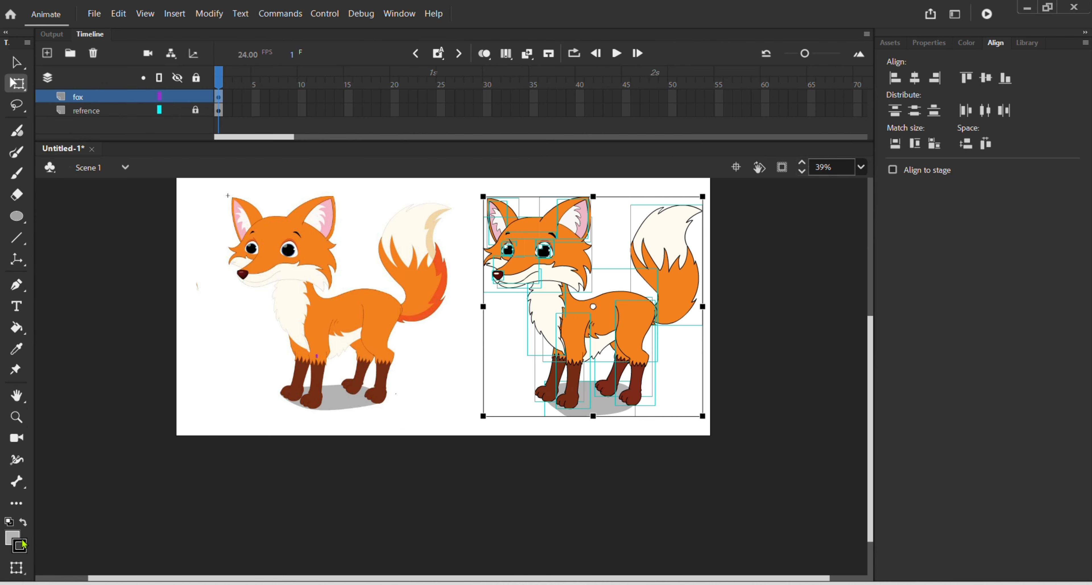
pyautogui.click(931, 43)
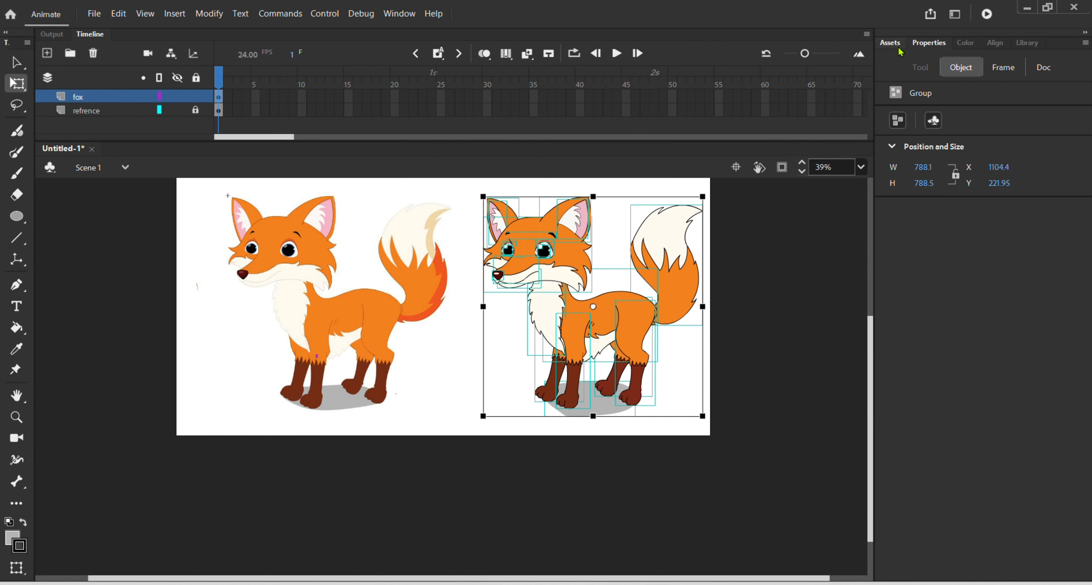
pyautogui.click(891, 43)
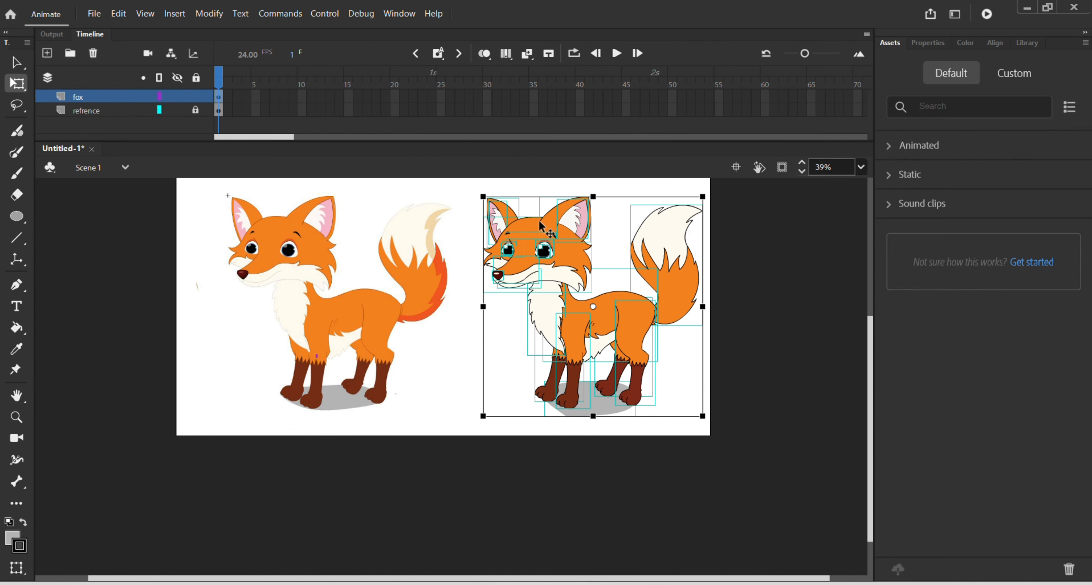
pyautogui.click(589, 191)
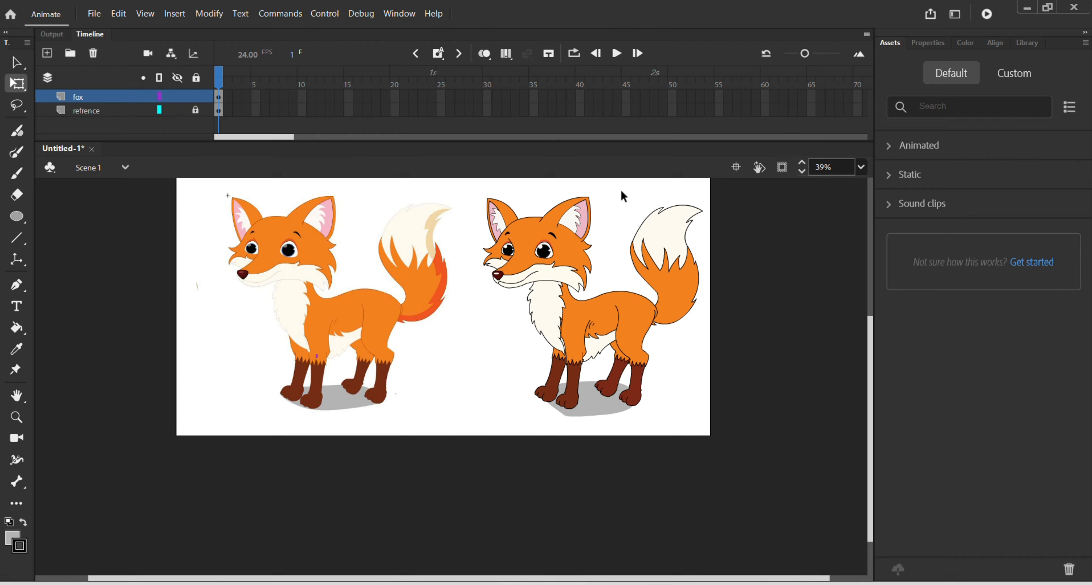
# Step: Inside the tail's group, select the whole tail artwork and adjust the stroke size of its outline
pyautogui.doubleClick(679, 260)
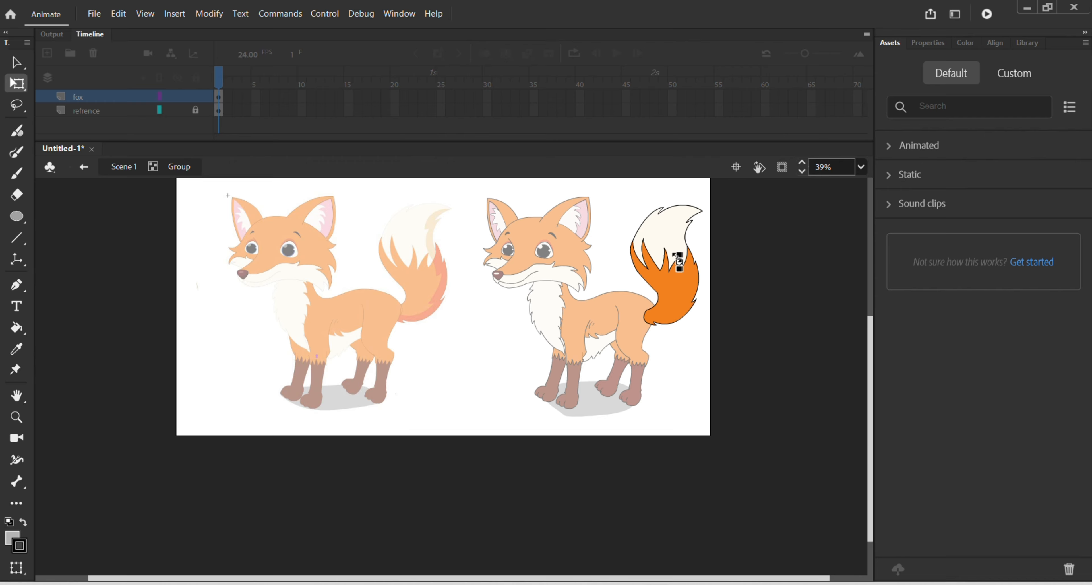
pyautogui.moveTo(627, 189); pyautogui.dragTo(717, 359)
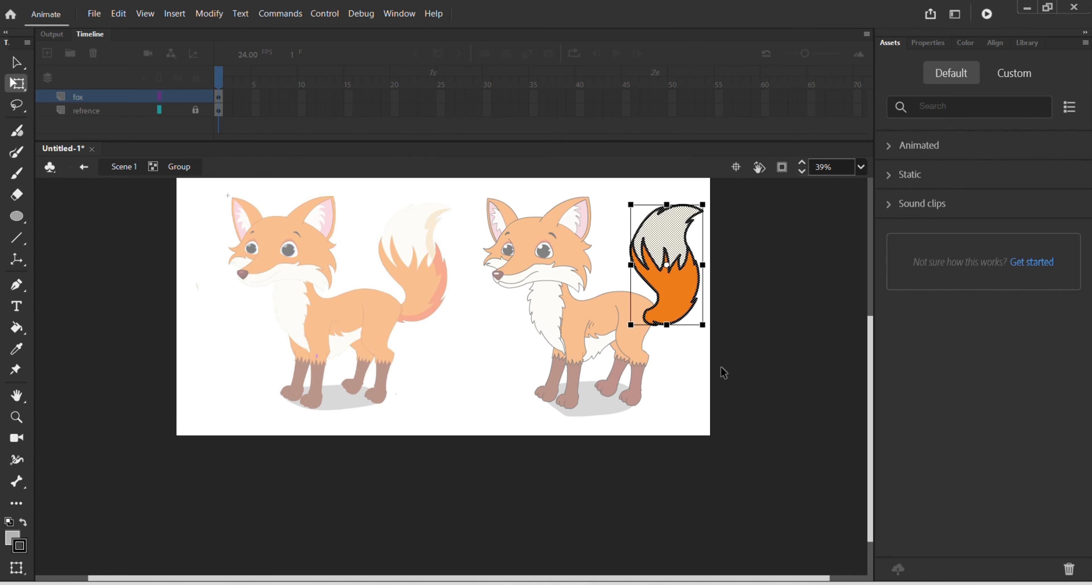
pyautogui.click(923, 43)
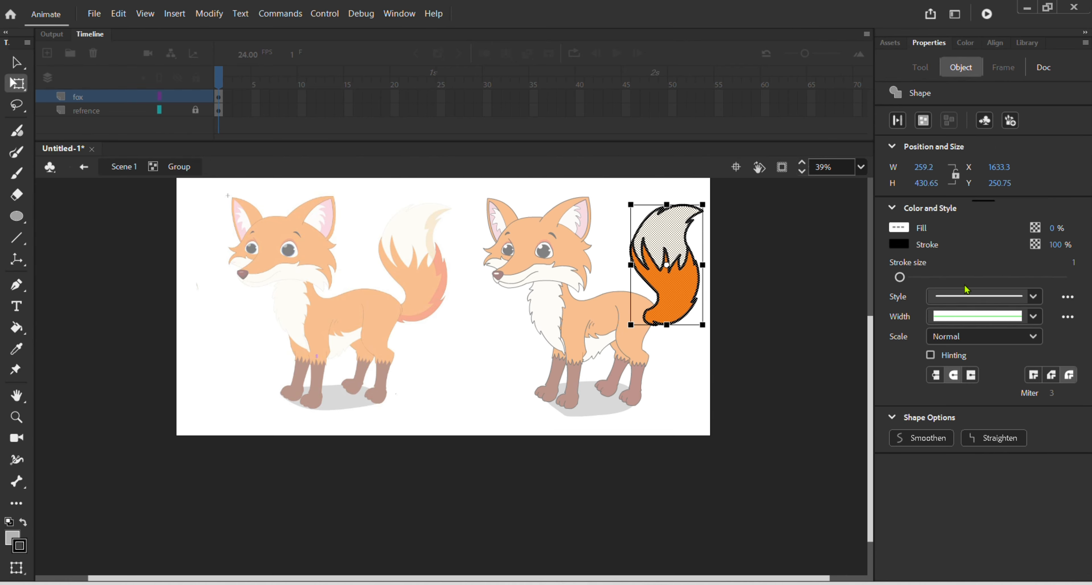
pyautogui.moveTo(908, 278)
pyautogui.mouseDown()
pyautogui.moveTo(890, 283)
pyautogui.moveTo(995, 263)
pyautogui.moveTo(816, 297)
pyautogui.mouseUp()
pyautogui.click(749, 318)
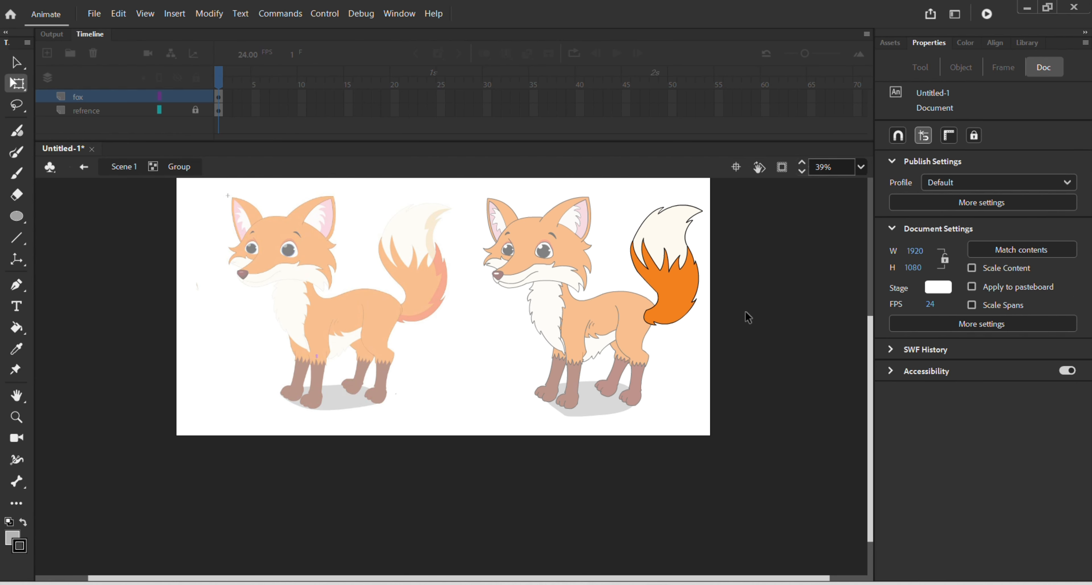
# Step: Leave the tail's group, deselect it, and hide the "refrence" layer so only the redrawn fox shows
pyautogui.doubleClick(687, 342)
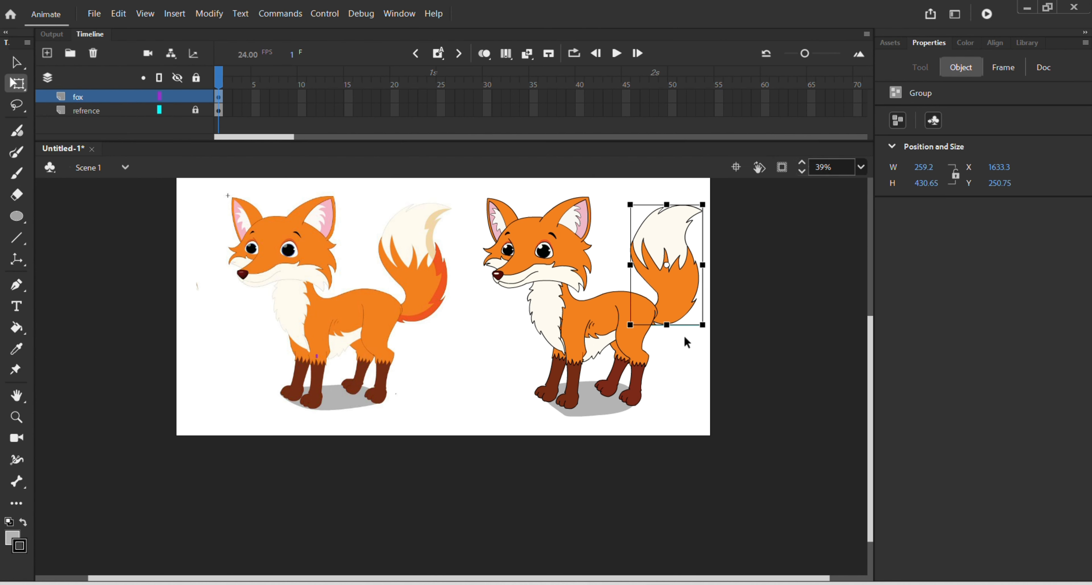
pyautogui.click(690, 380)
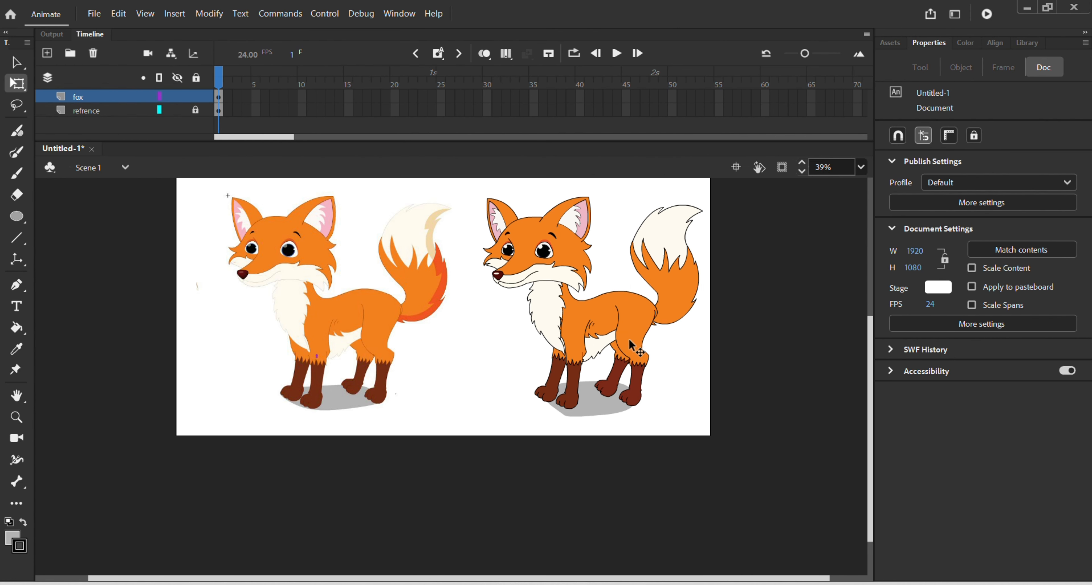
pyautogui.click(182, 108)
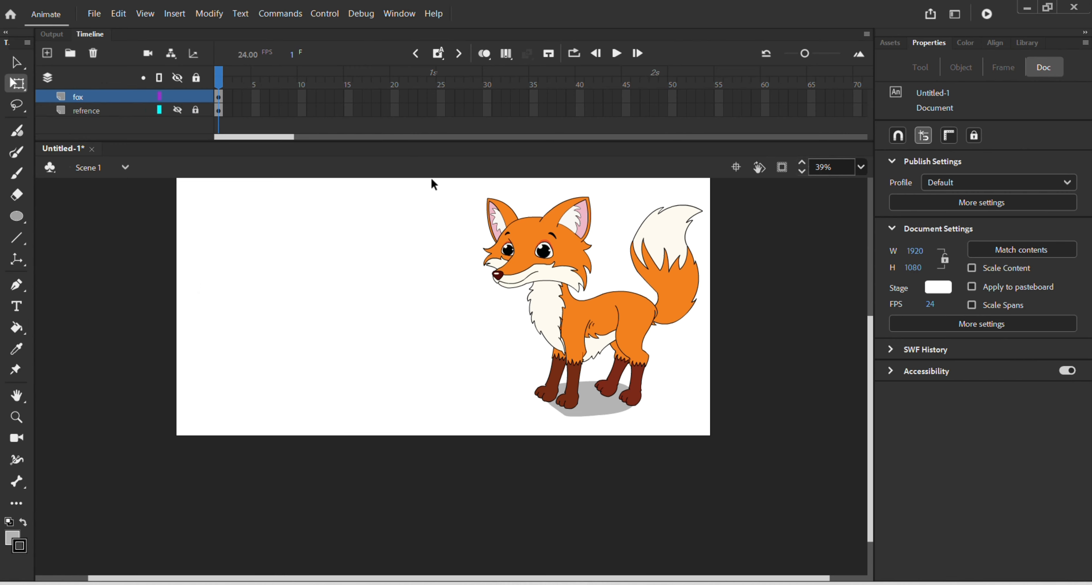
# Step: Select the whole redrawn fox with its shadow, move it to the middle of the stage, and inspect it up close
pyautogui.moveTo(433, 183); pyautogui.dragTo(721, 457)
pyautogui.moveTo(621, 316); pyautogui.dragTo(488, 314)
pyautogui.click(605, 309)
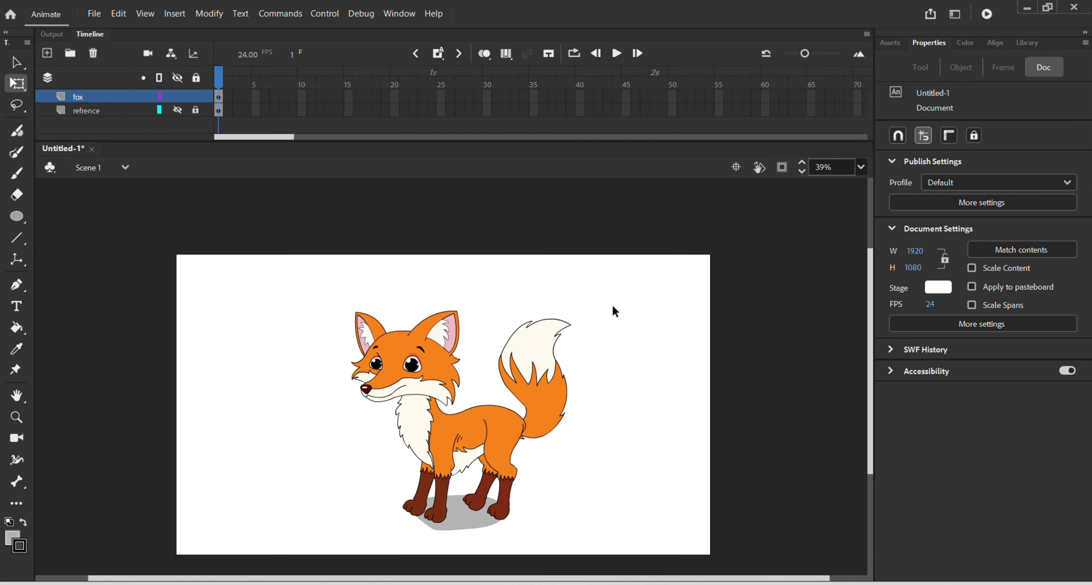
pyautogui.scroll(3, 602, 285)
pyautogui.scroll(1, 583, 448)
pyautogui.scroll(1, 583, 450)
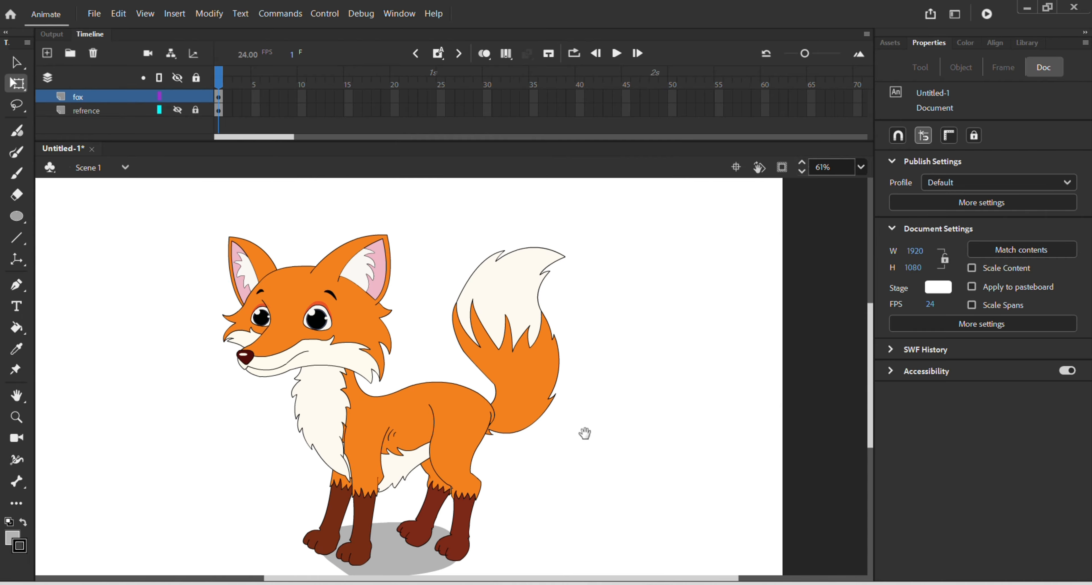
pyautogui.moveTo(585, 432); pyautogui.dragTo(652, 410)
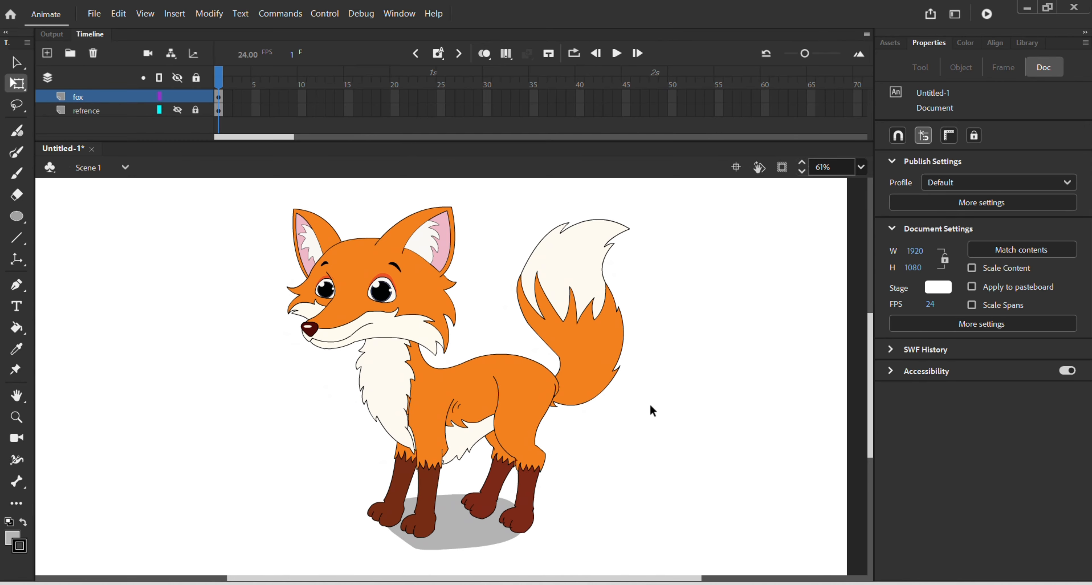